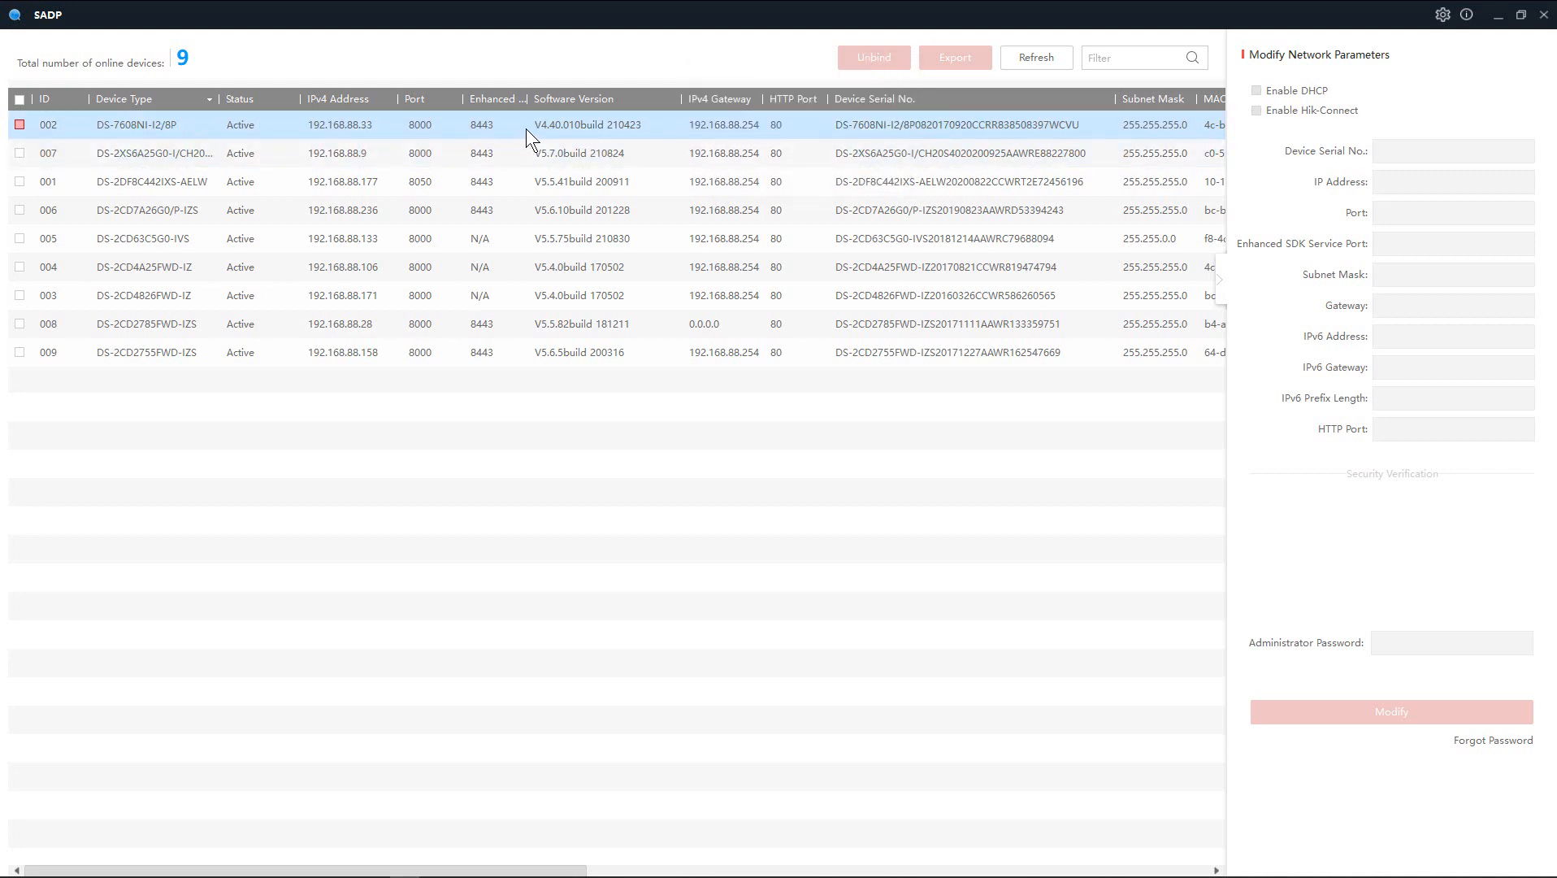
- Launch the DS-7608NI-I2/8P NVR's web page at 192.168.88.33 from the SADP device list
double_click(342, 125)
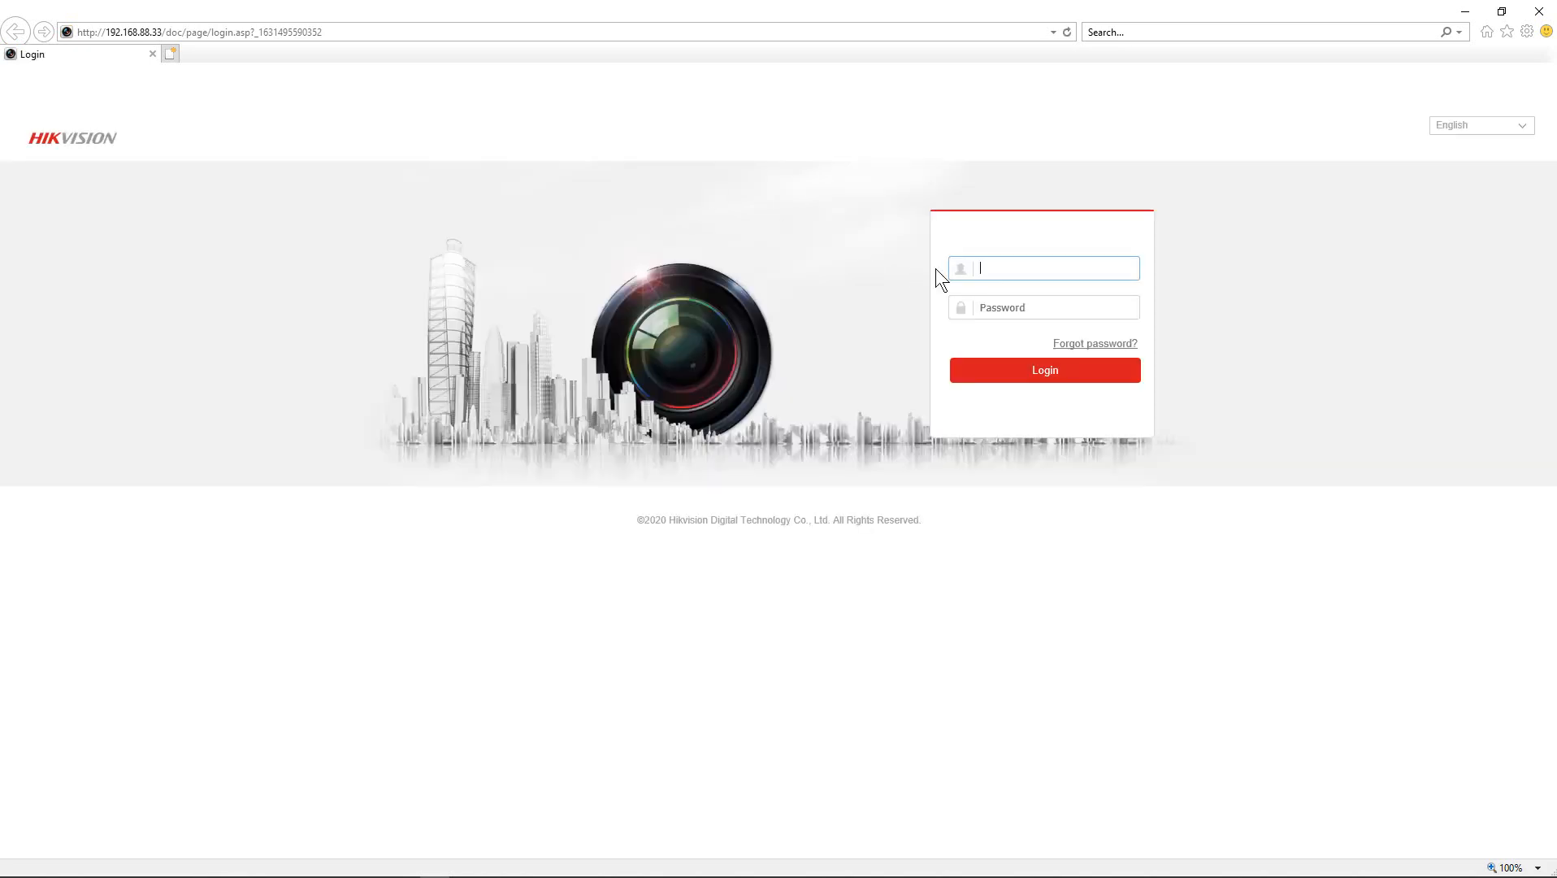
- Log in to the NVR web interface as admin with the administrator password
type("admin")
key("Tab")
type("a*******")
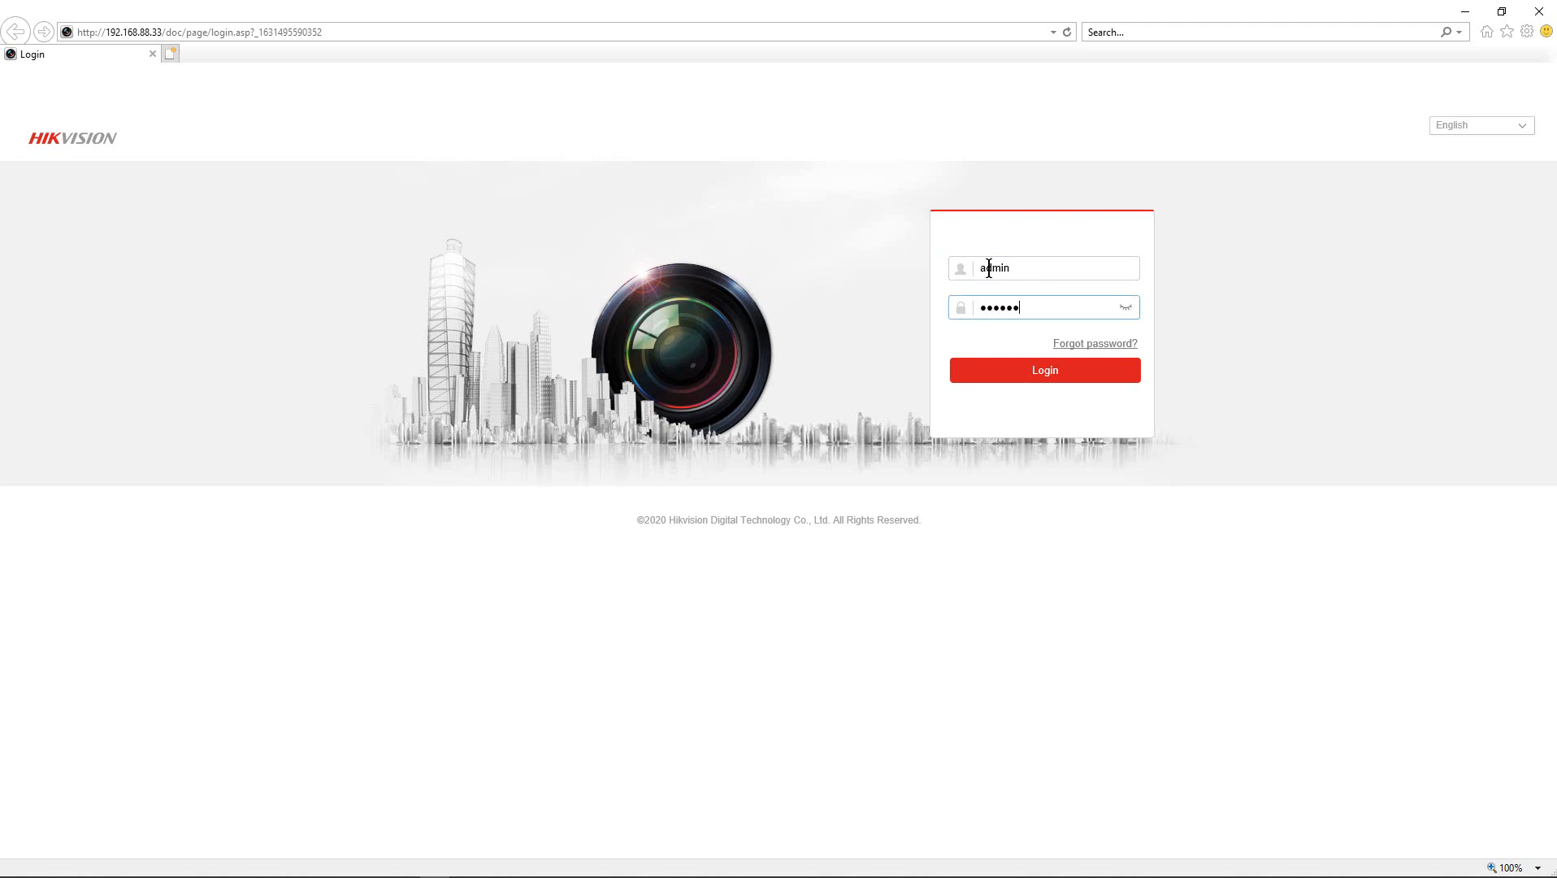
key("Return")
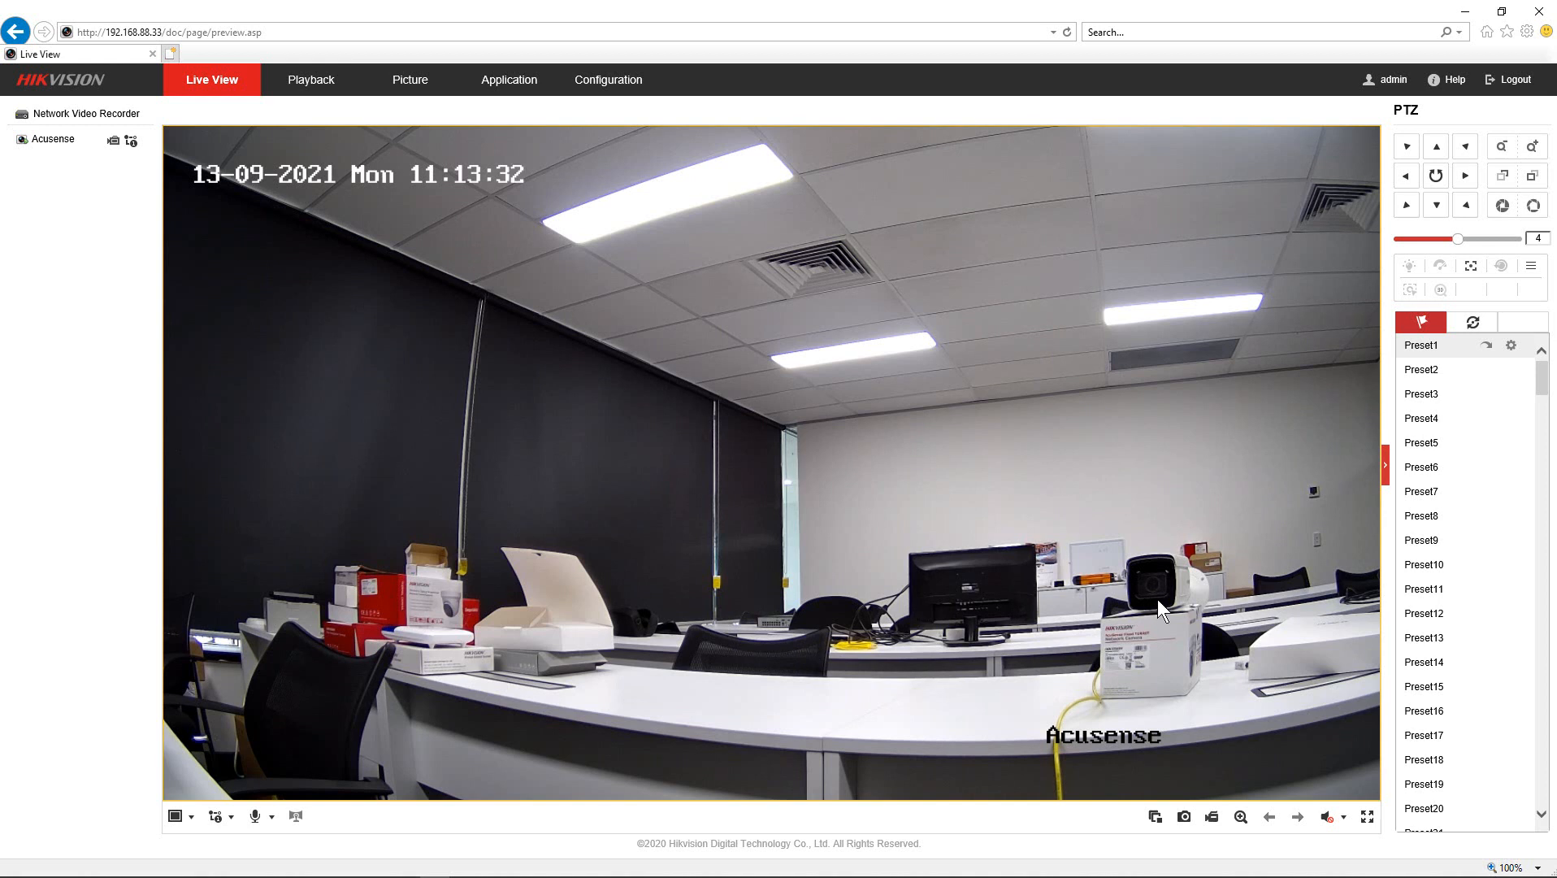
- Set the recorder clock to sync with computer time, then go to the camera's OSD Settings
left_click(592, 89)
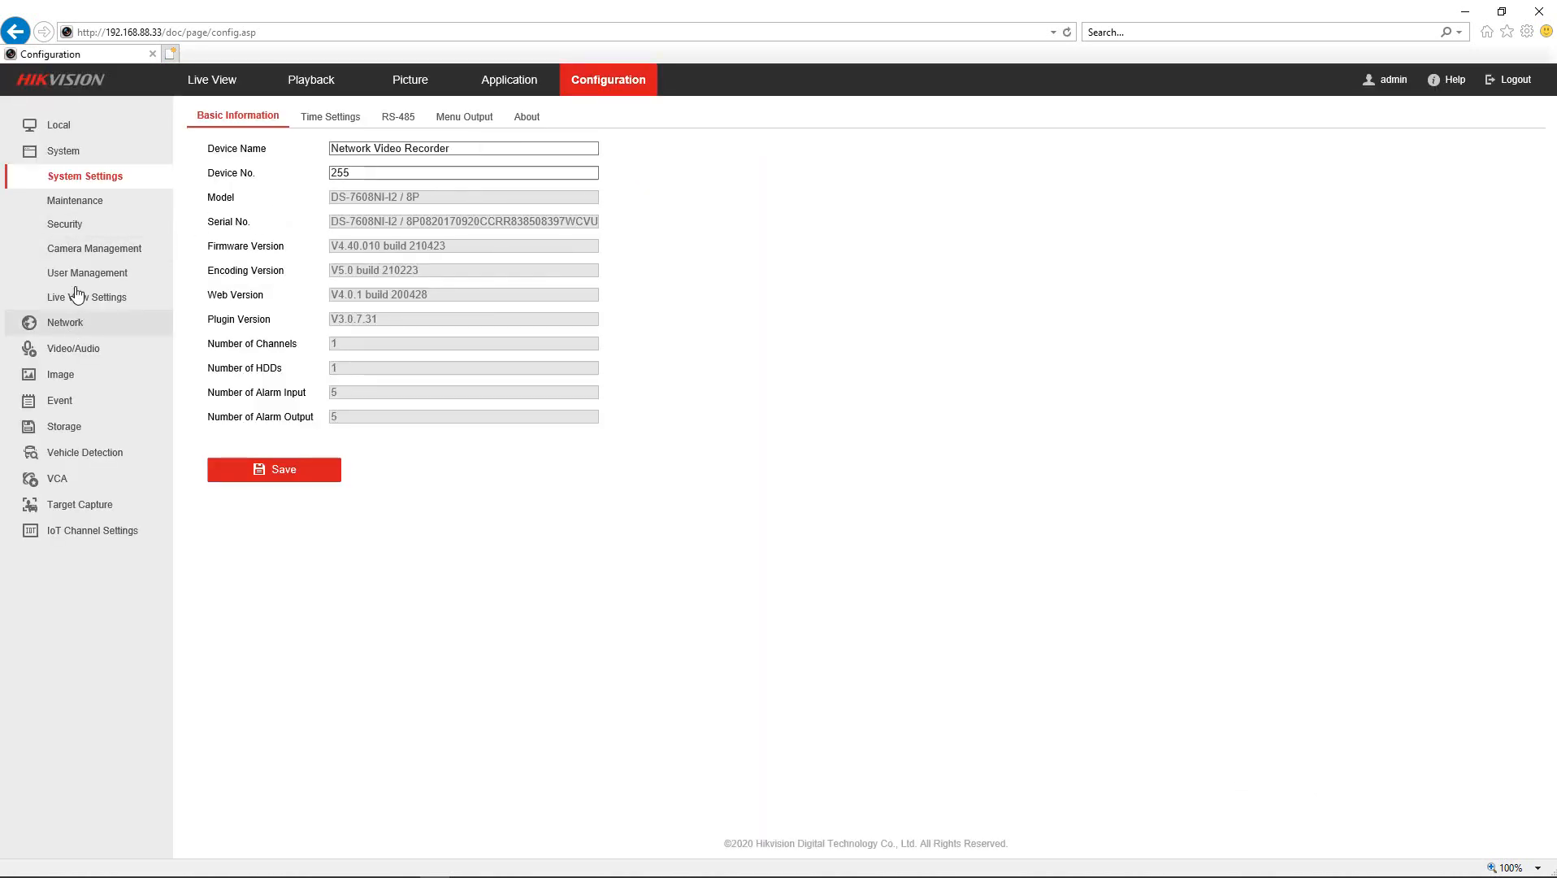
left_click(309, 119)
left_click(504, 385)
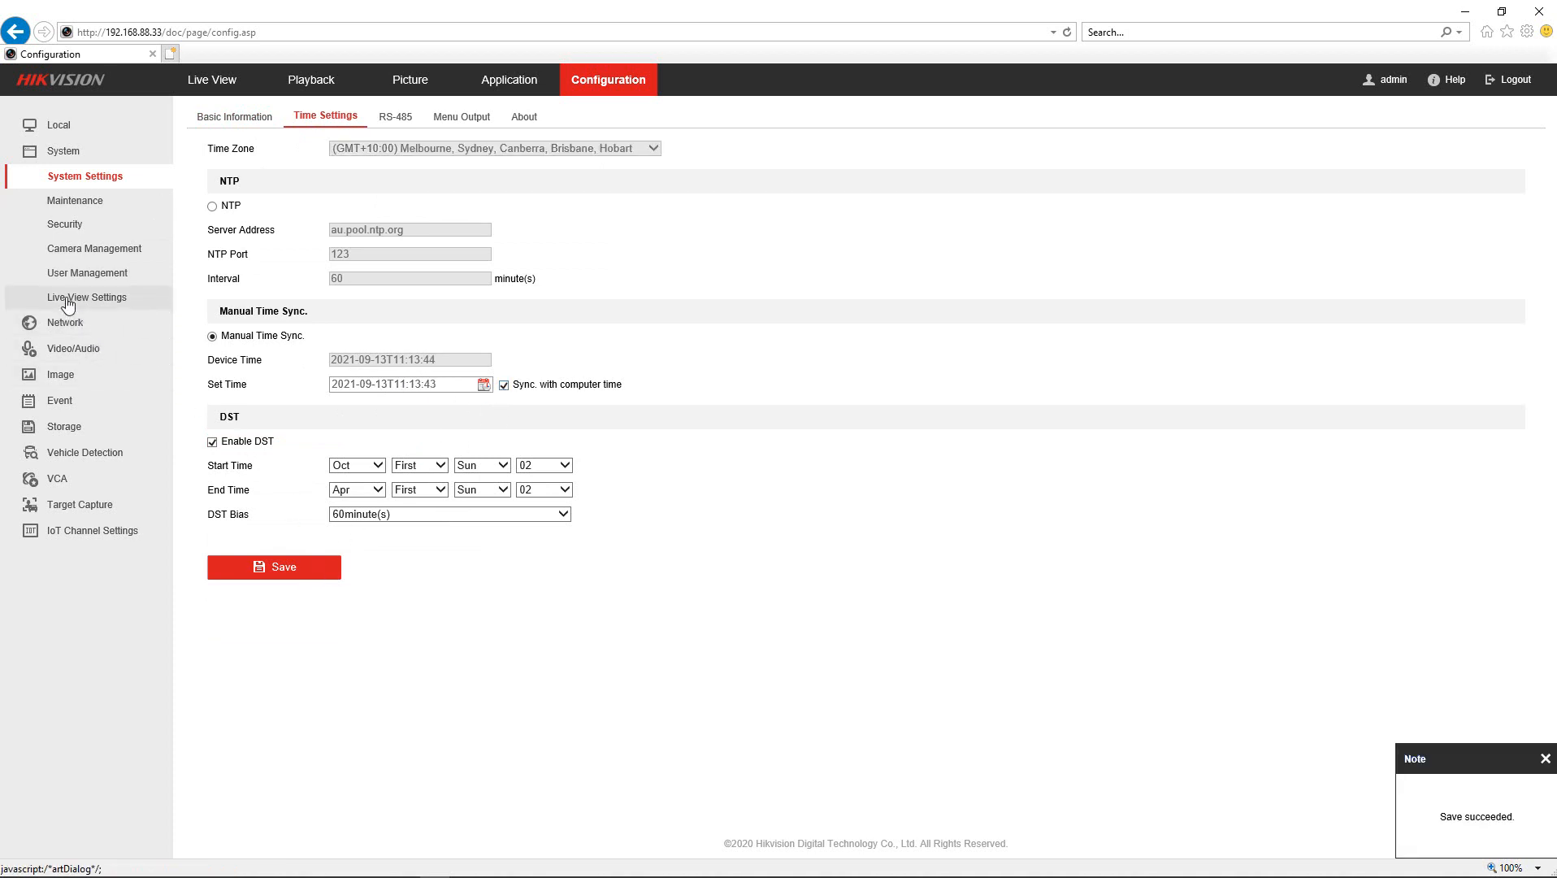
left_click(60, 380)
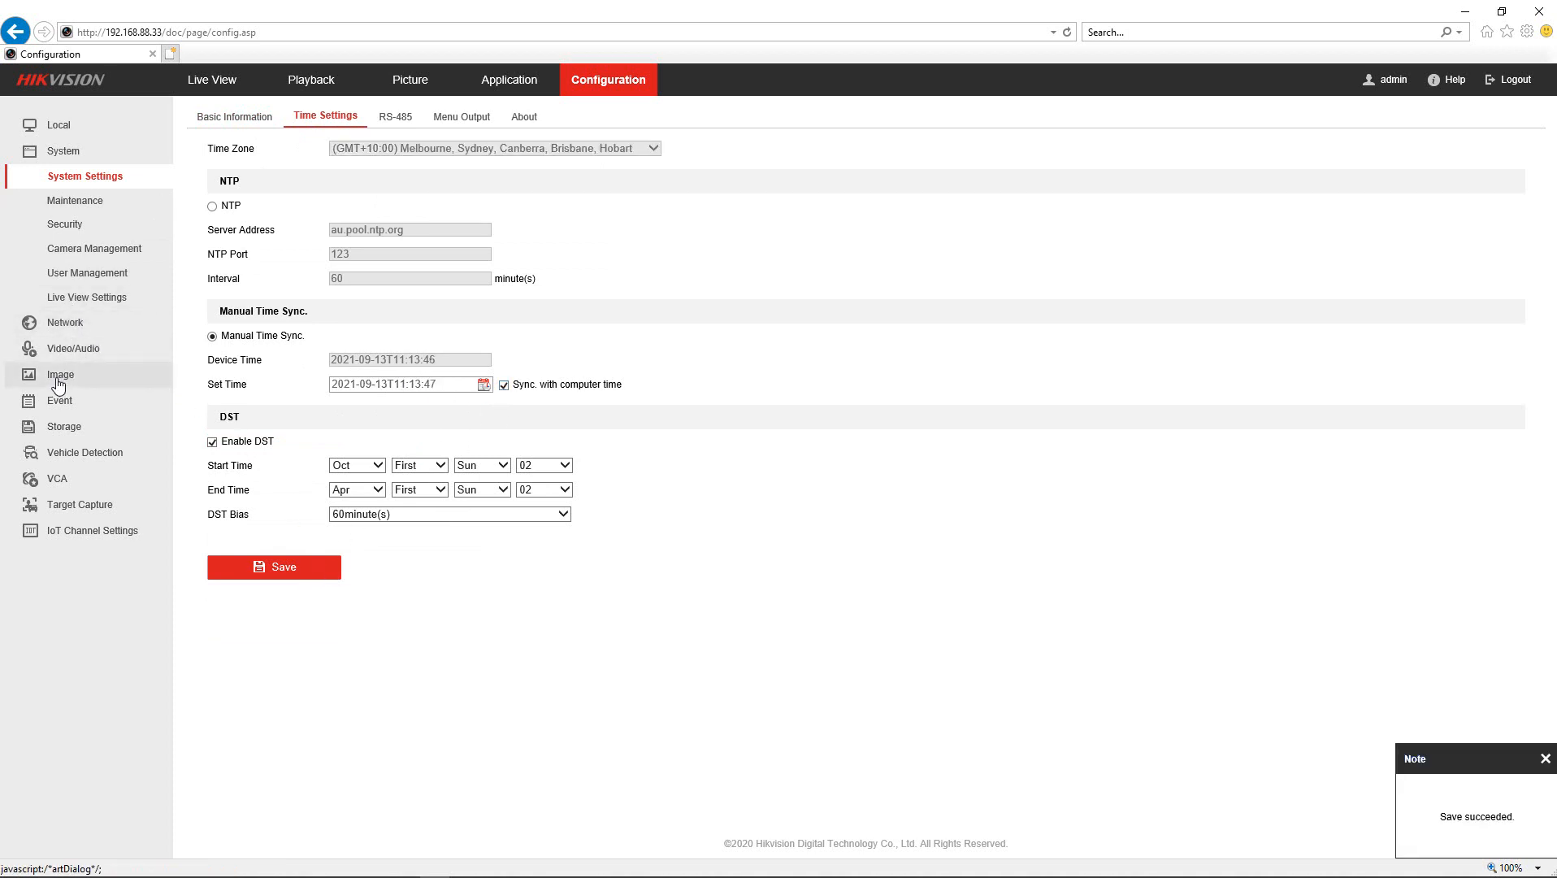
left_click(325, 117)
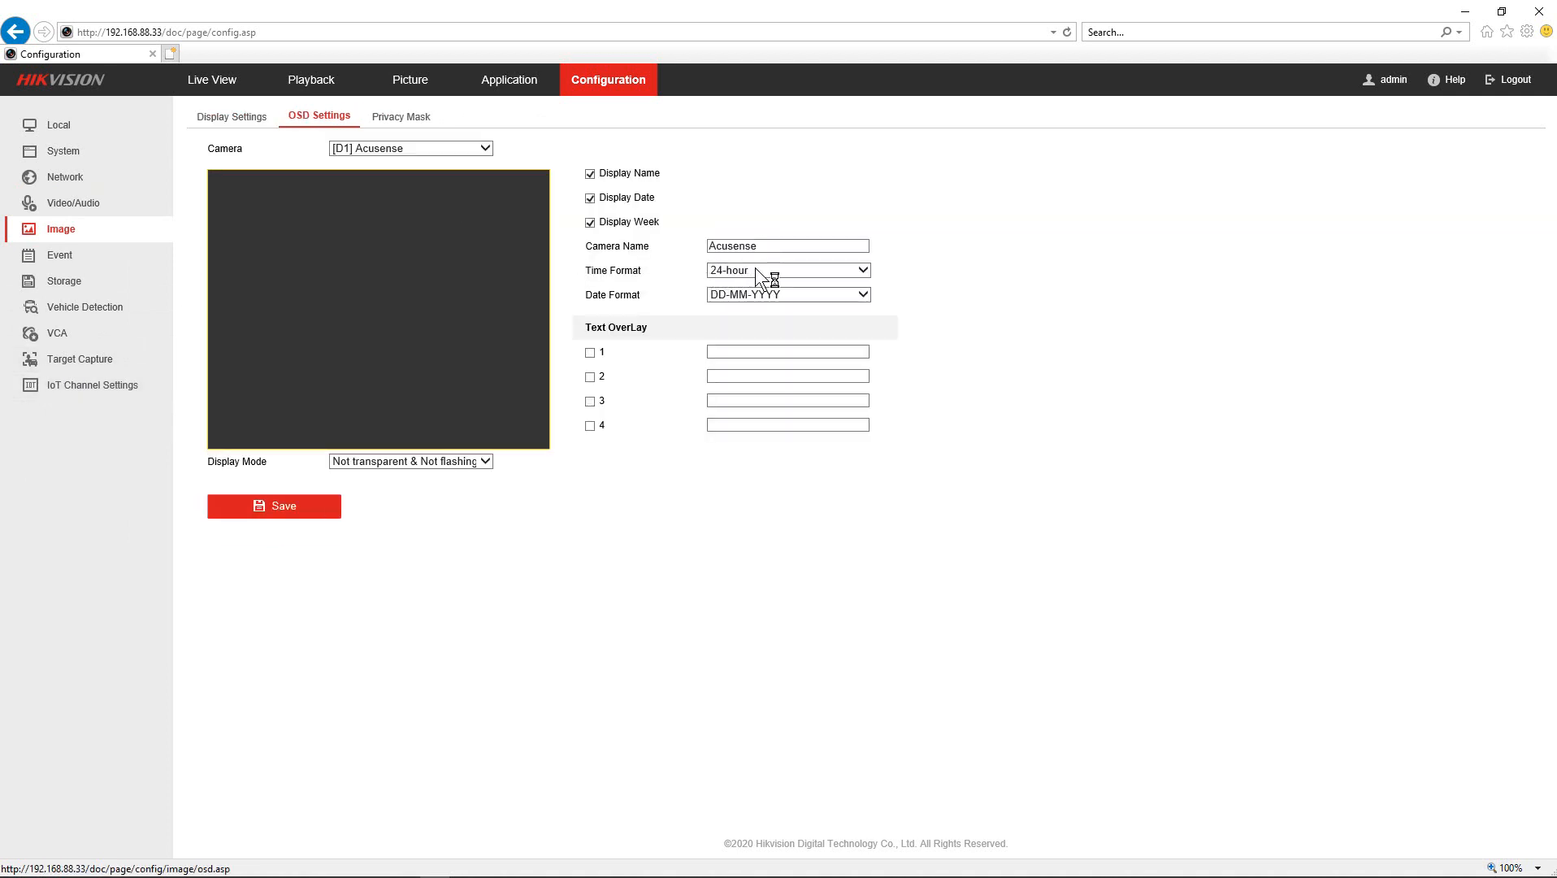
- Append 'Liveguard' to the camera name so it reads 'Acusense Liveguard', and save
left_click(776, 246)
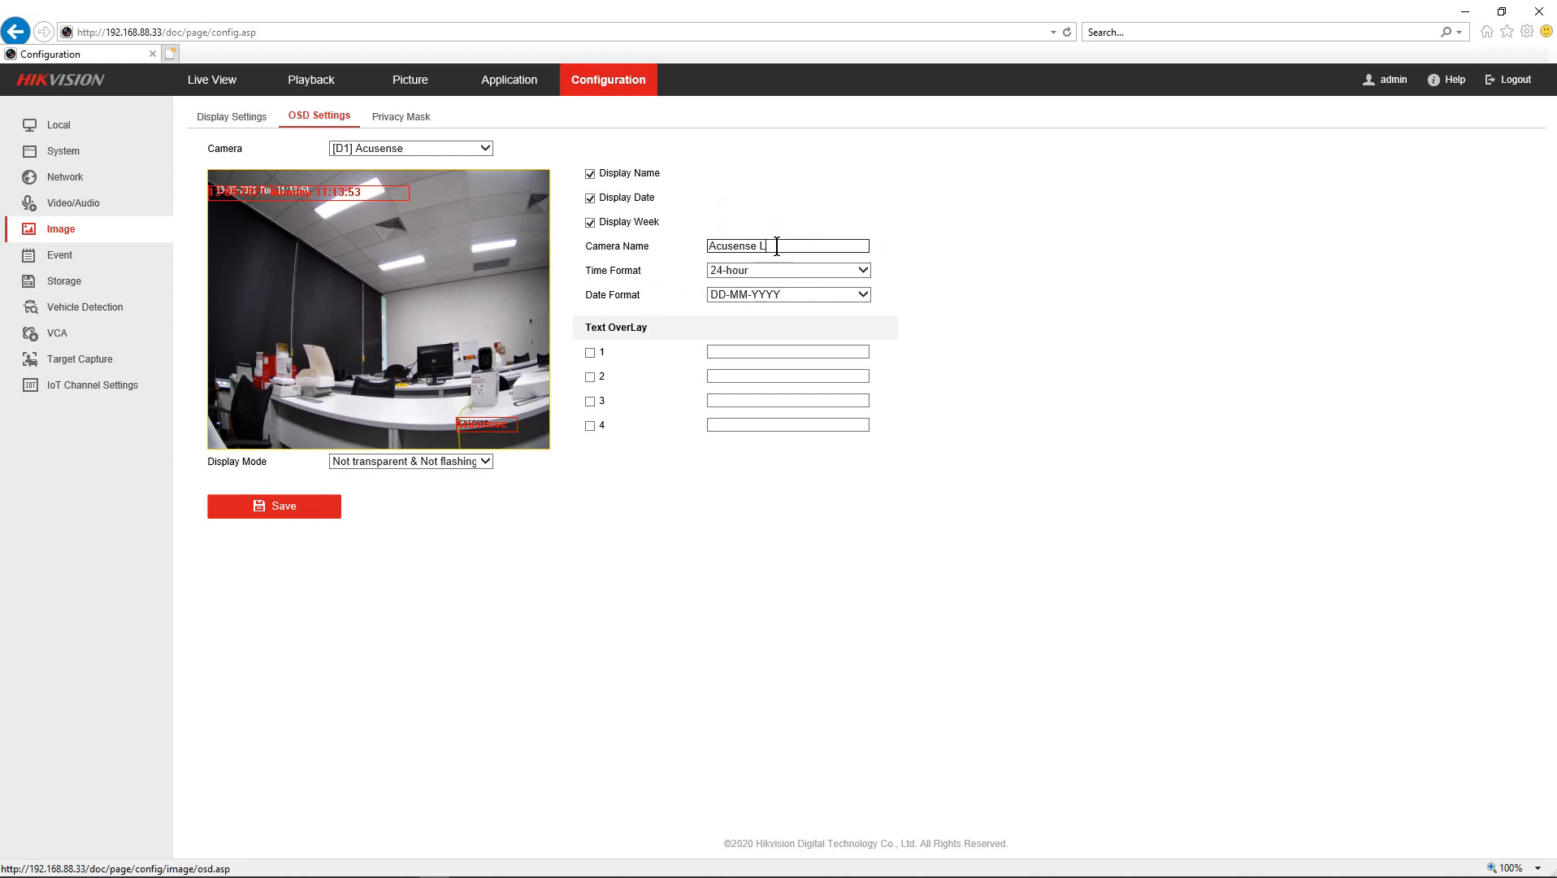
type("Liveguard")
left_click(293, 519)
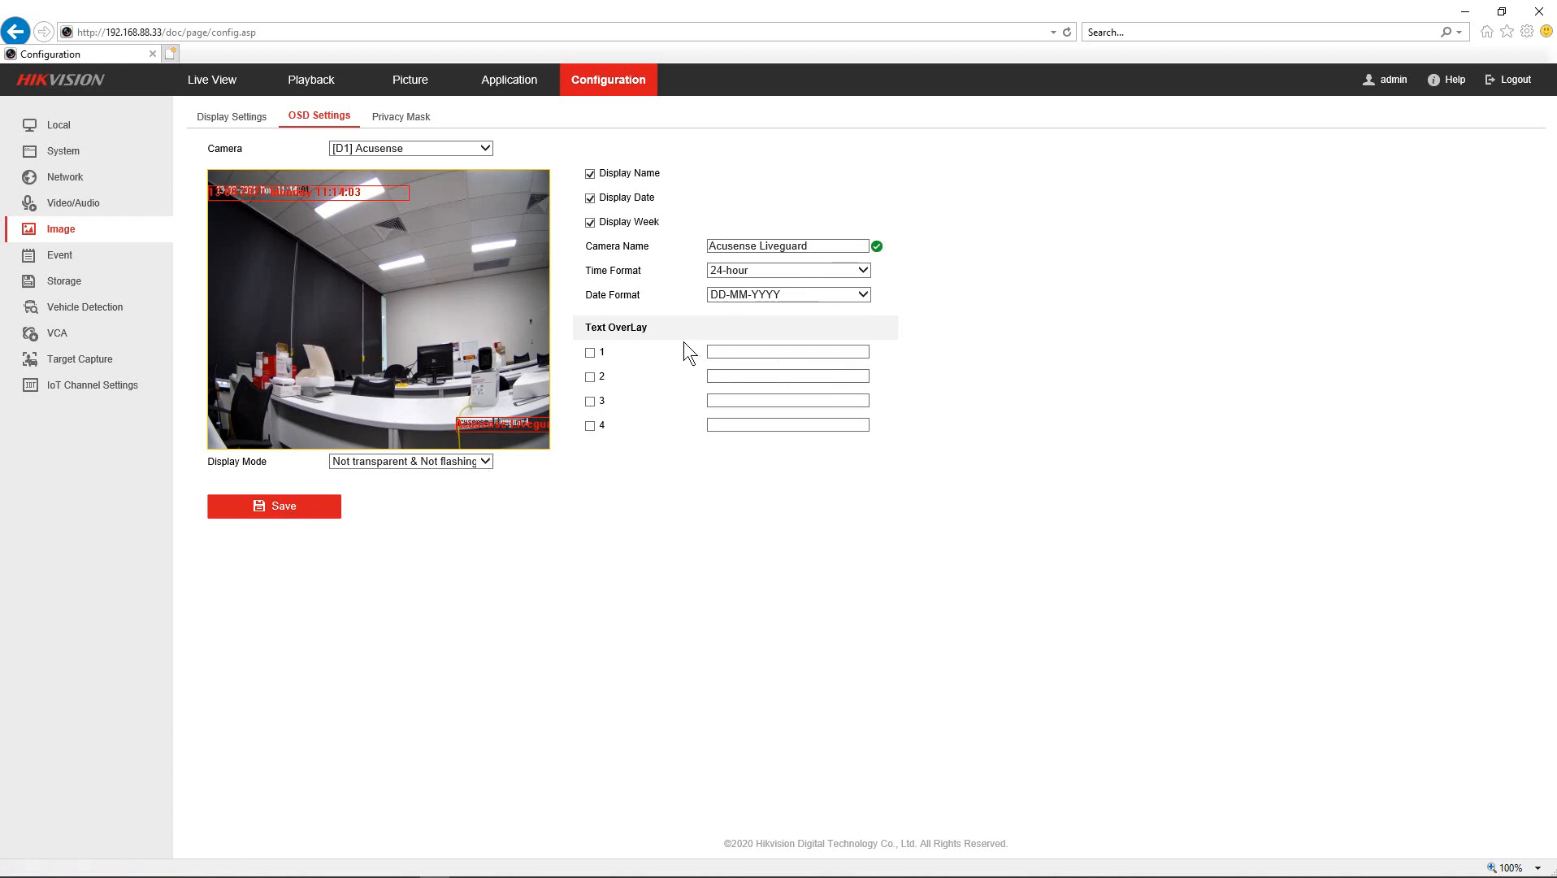
left_click(63, 259)
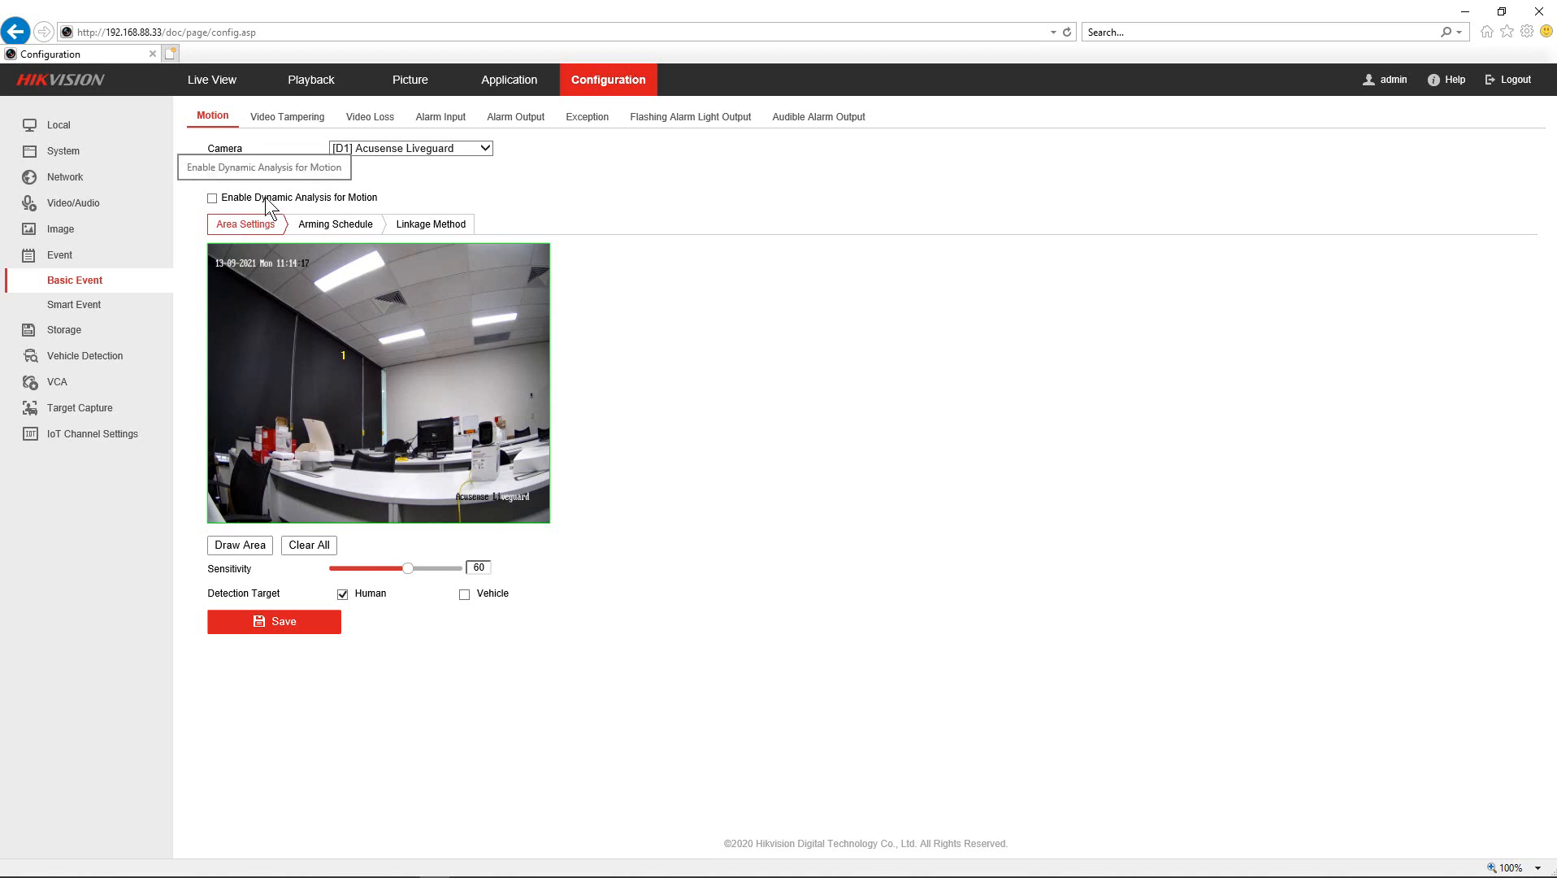
- Set the flashing alarm light to Medium Frequency with a 5-second flashing duration and save
left_click(673, 117)
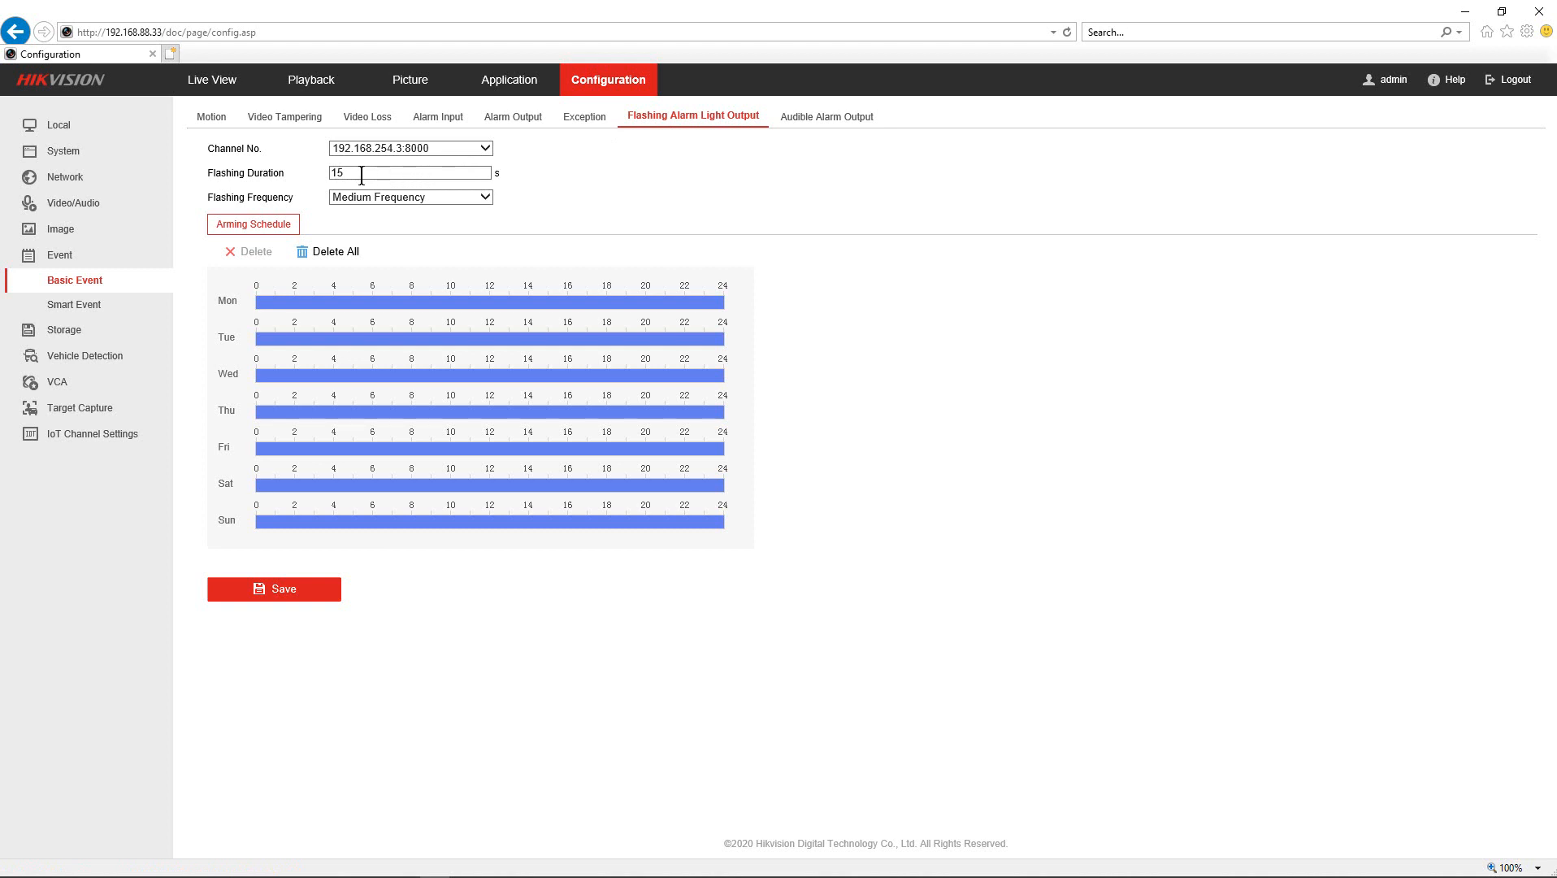
left_click(382, 199)
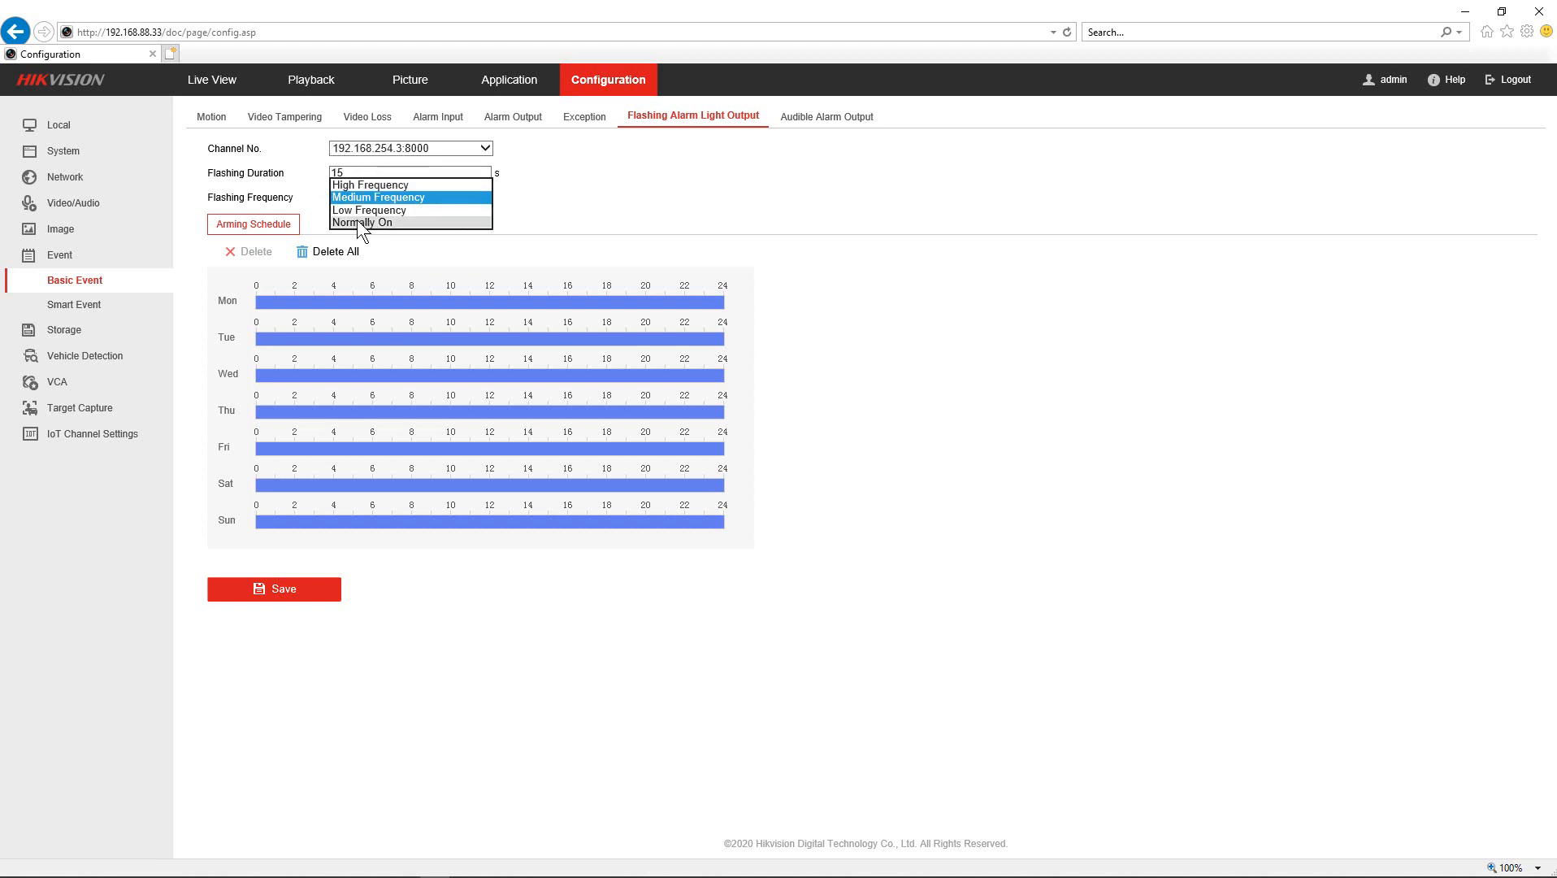
left_click(358, 221)
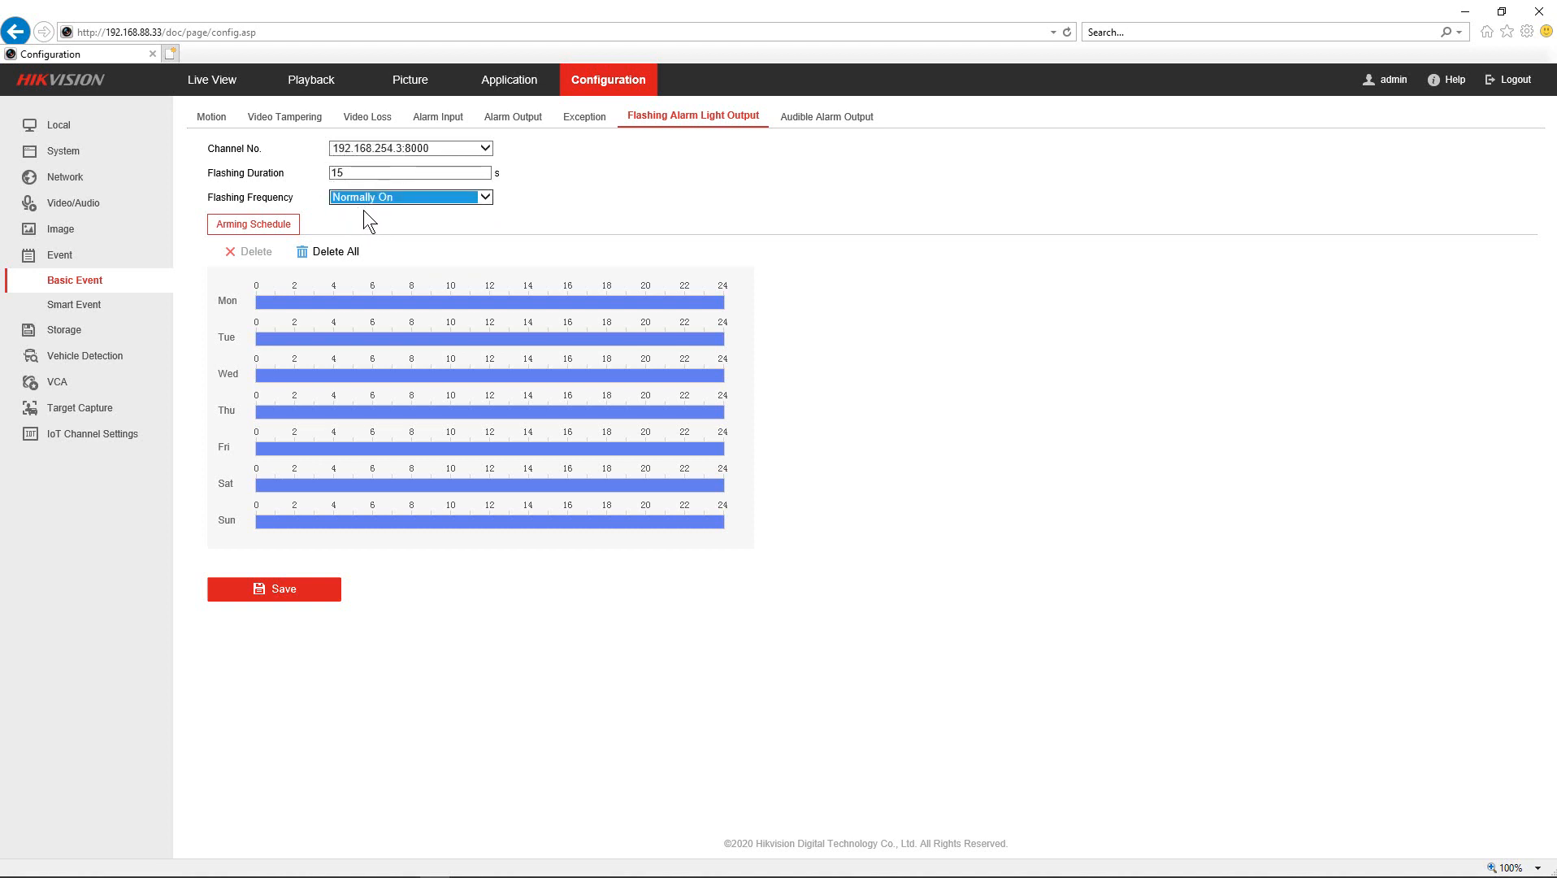
left_click(369, 196)
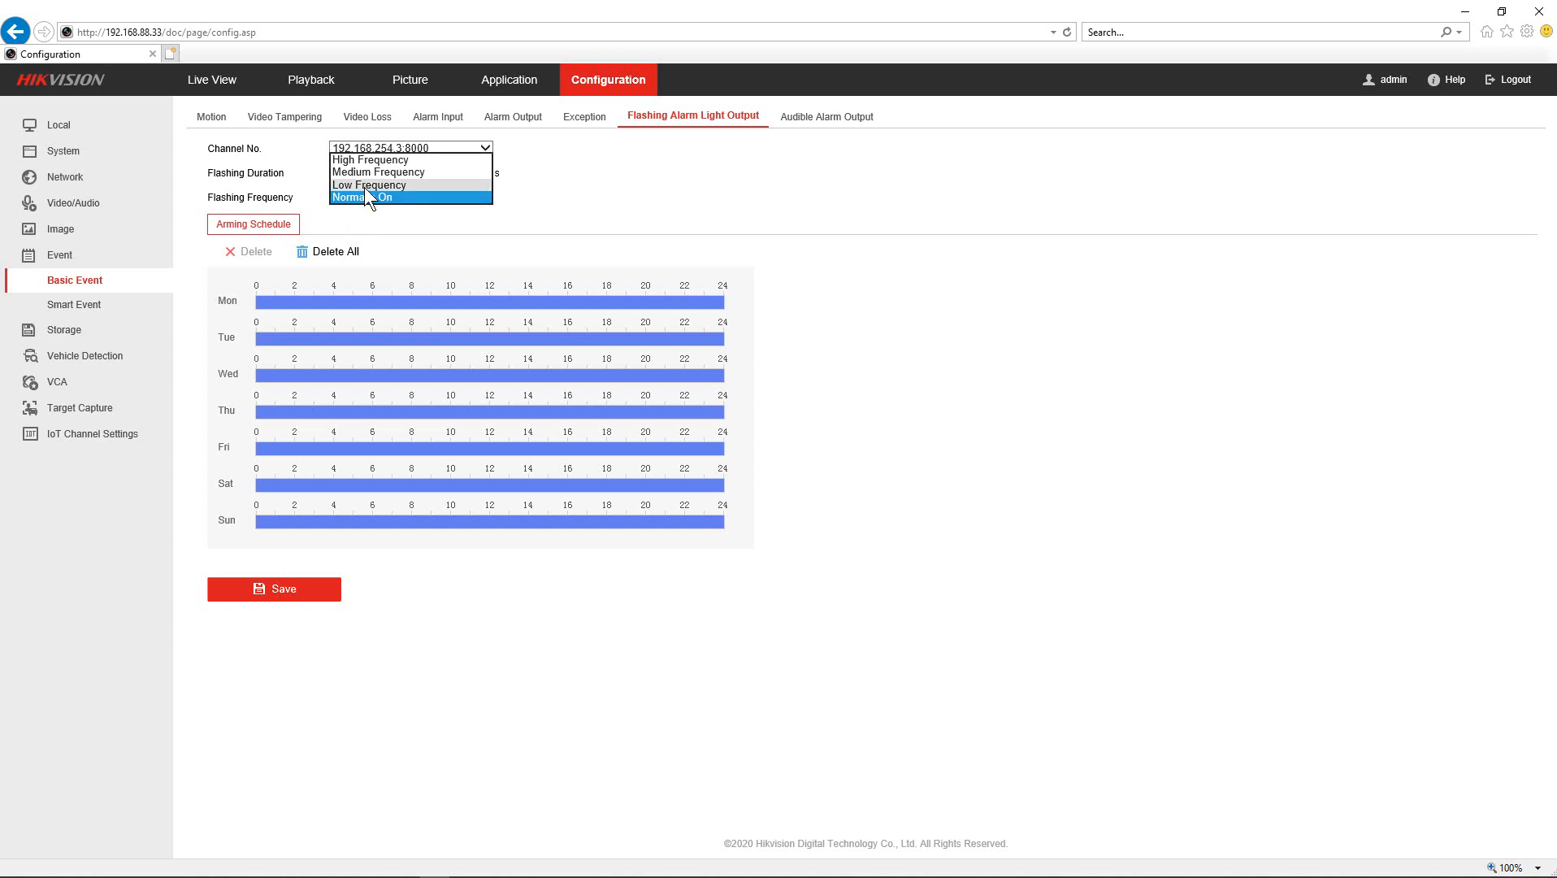
left_click(367, 175)
left_click(359, 173)
left_click_drag(359, 173, 330, 171)
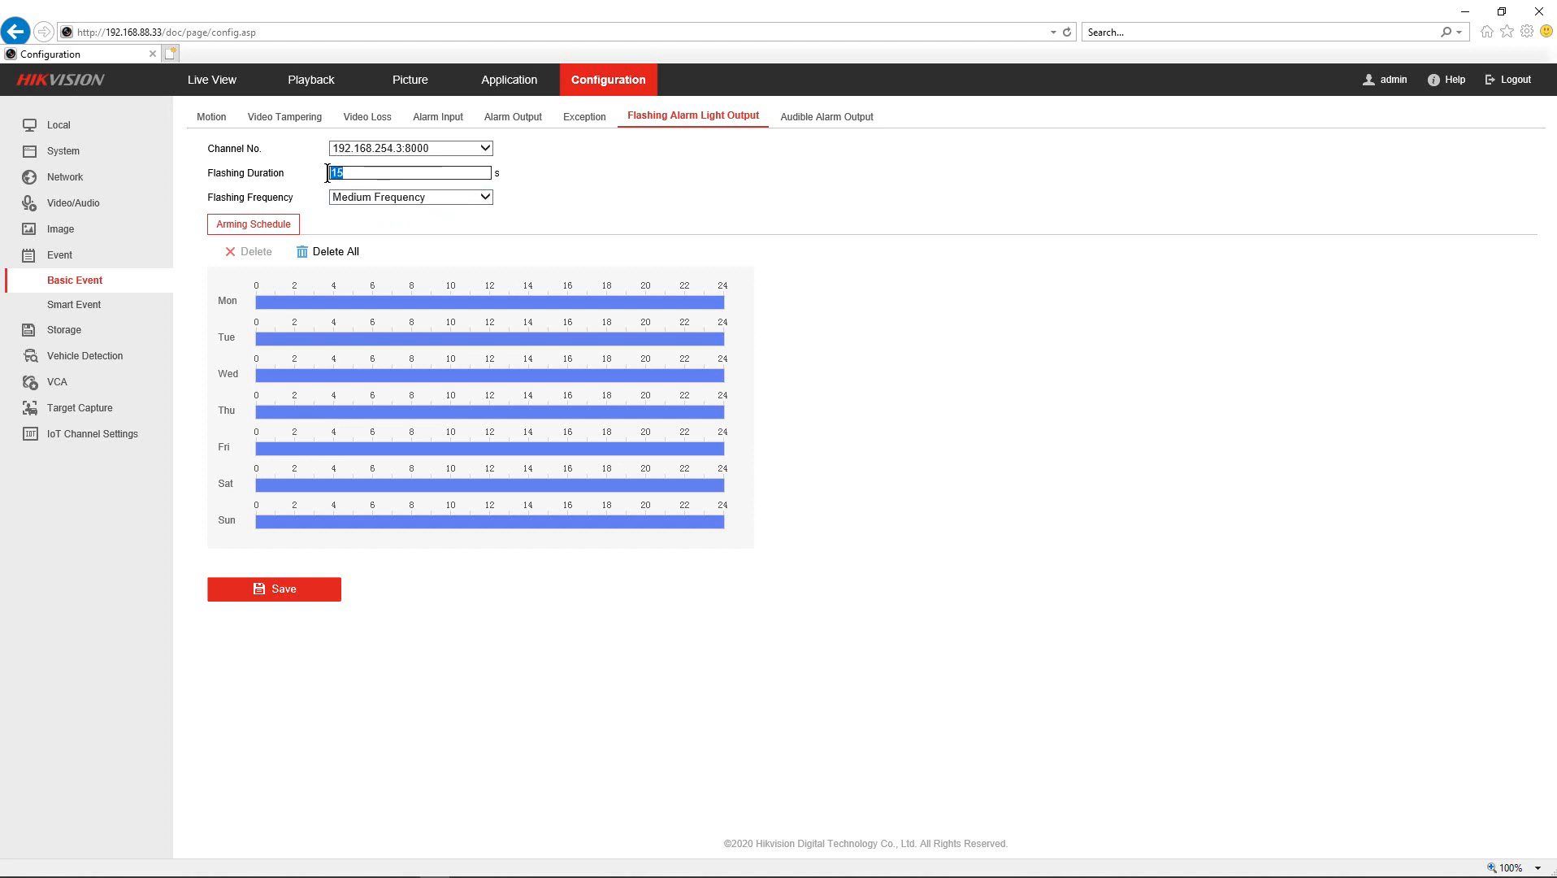
type("5")
left_click(277, 581)
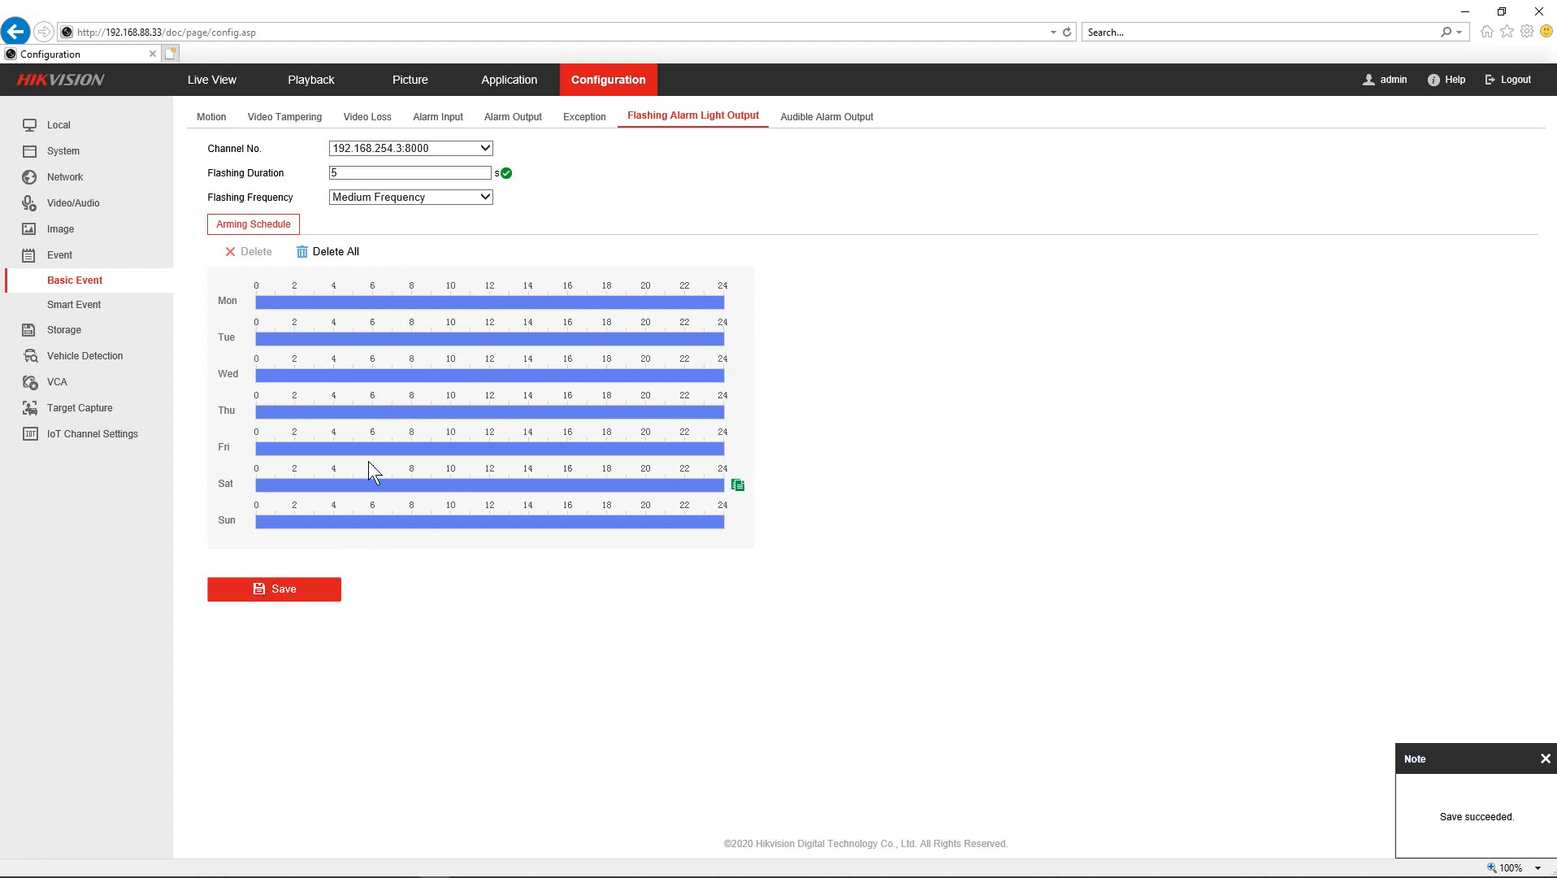
left_click(821, 120)
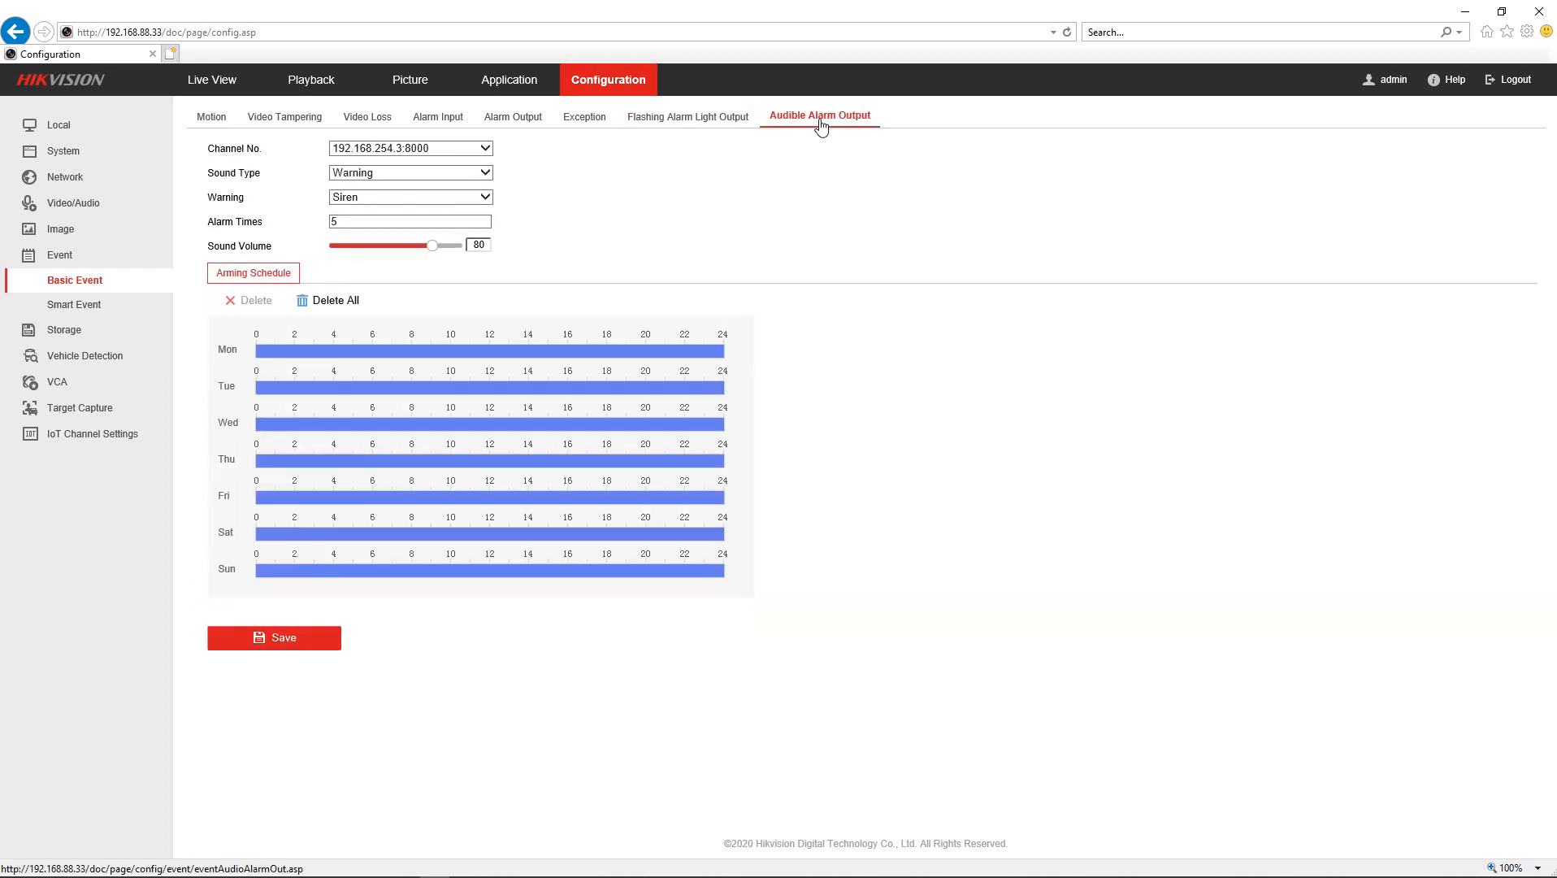
- Choose the 'Warning,this is a restricted area' sound, 4 alarm times and volume 80
left_click(362, 197)
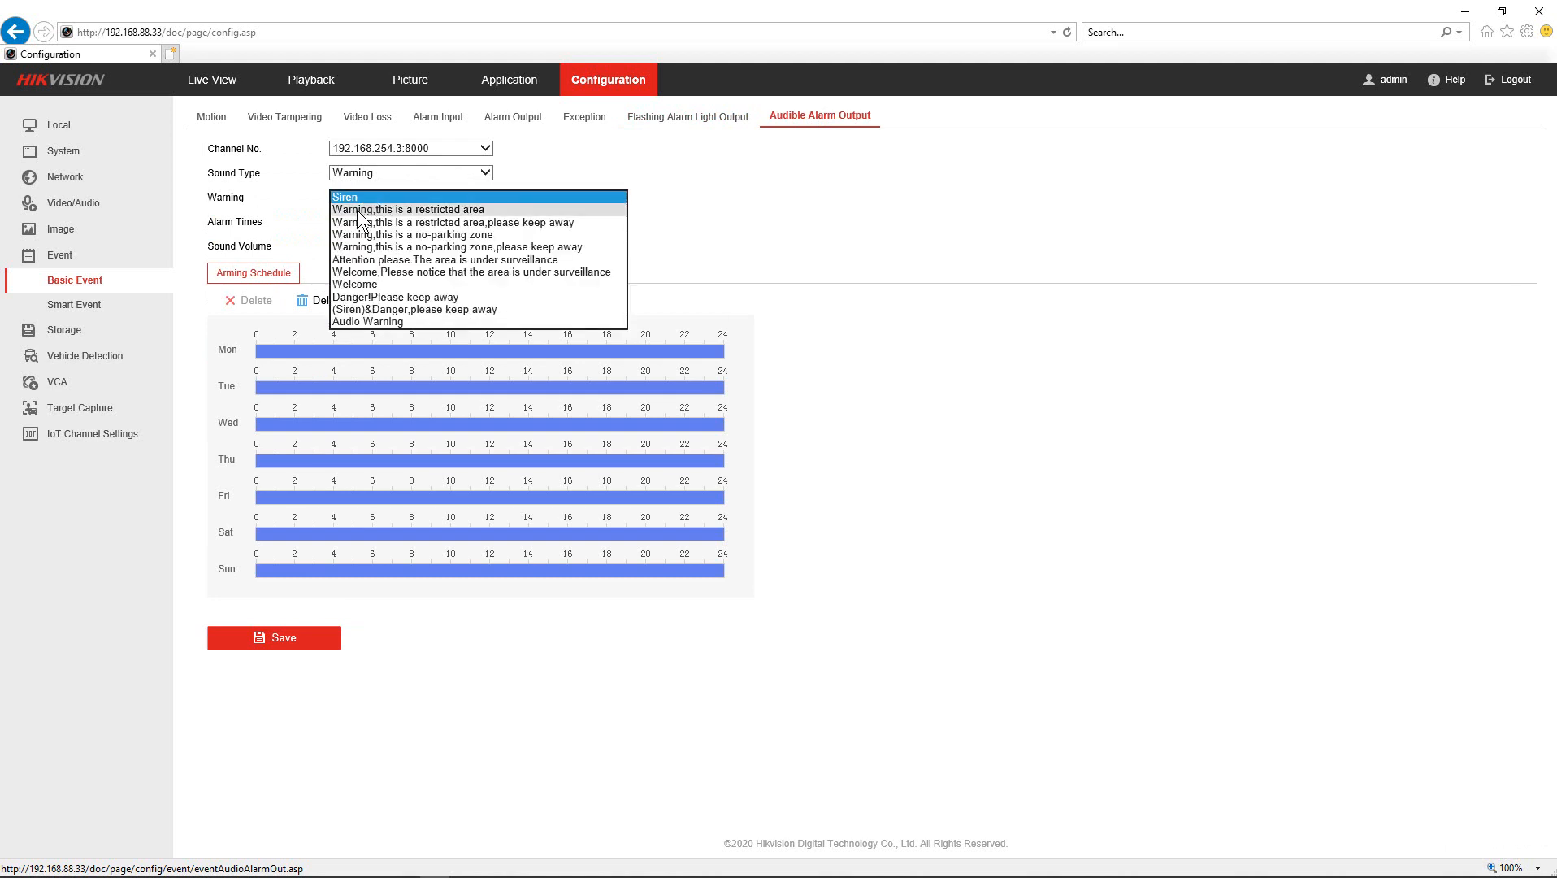
left_click(384, 211)
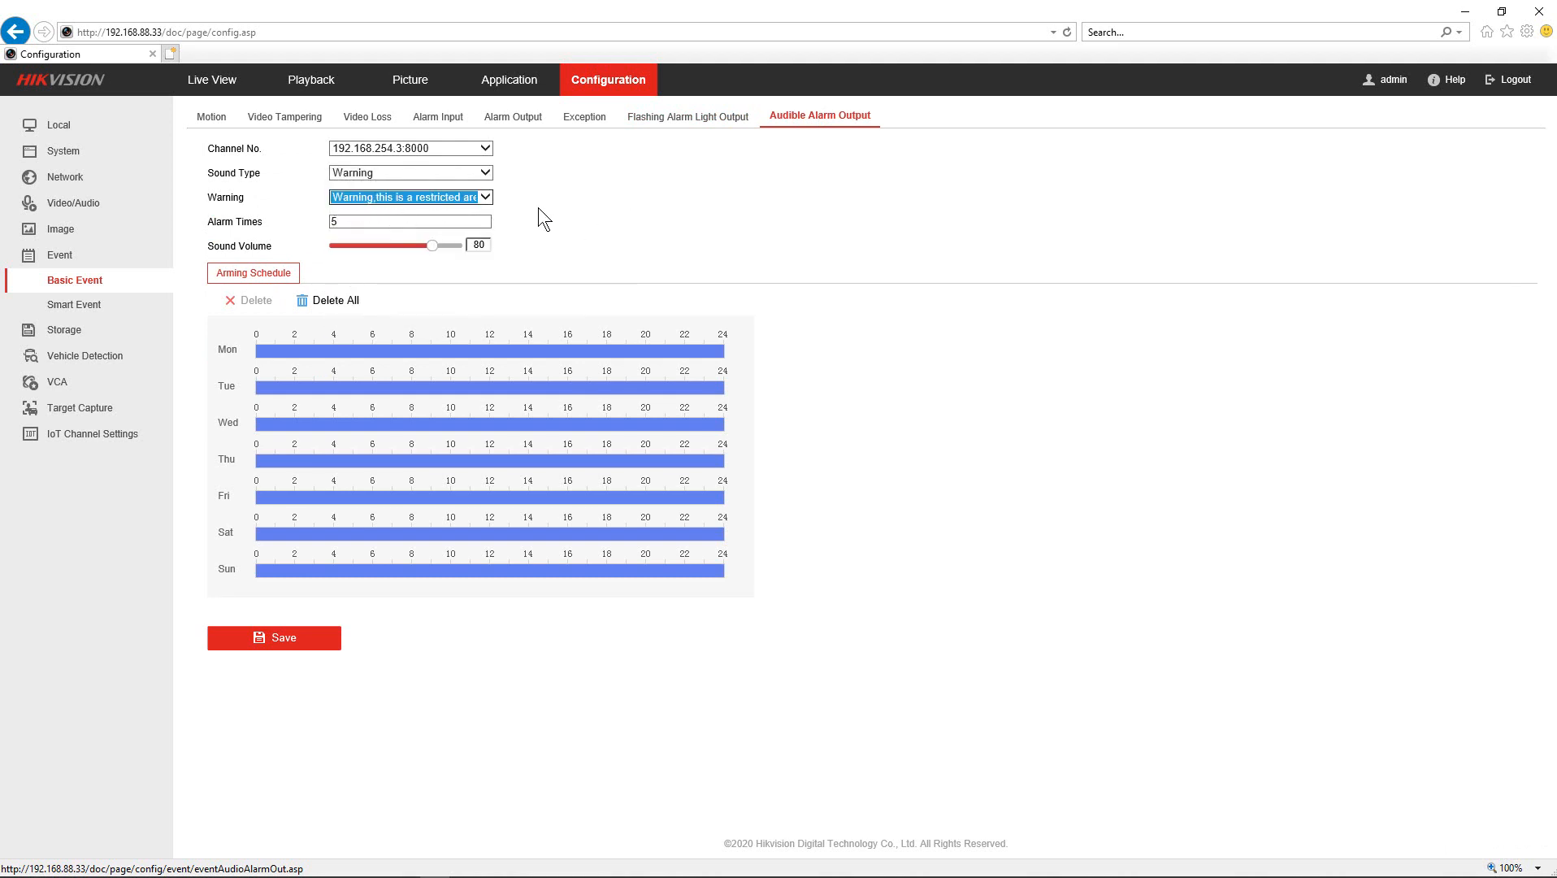
left_click(356, 221)
key("BackSpace")
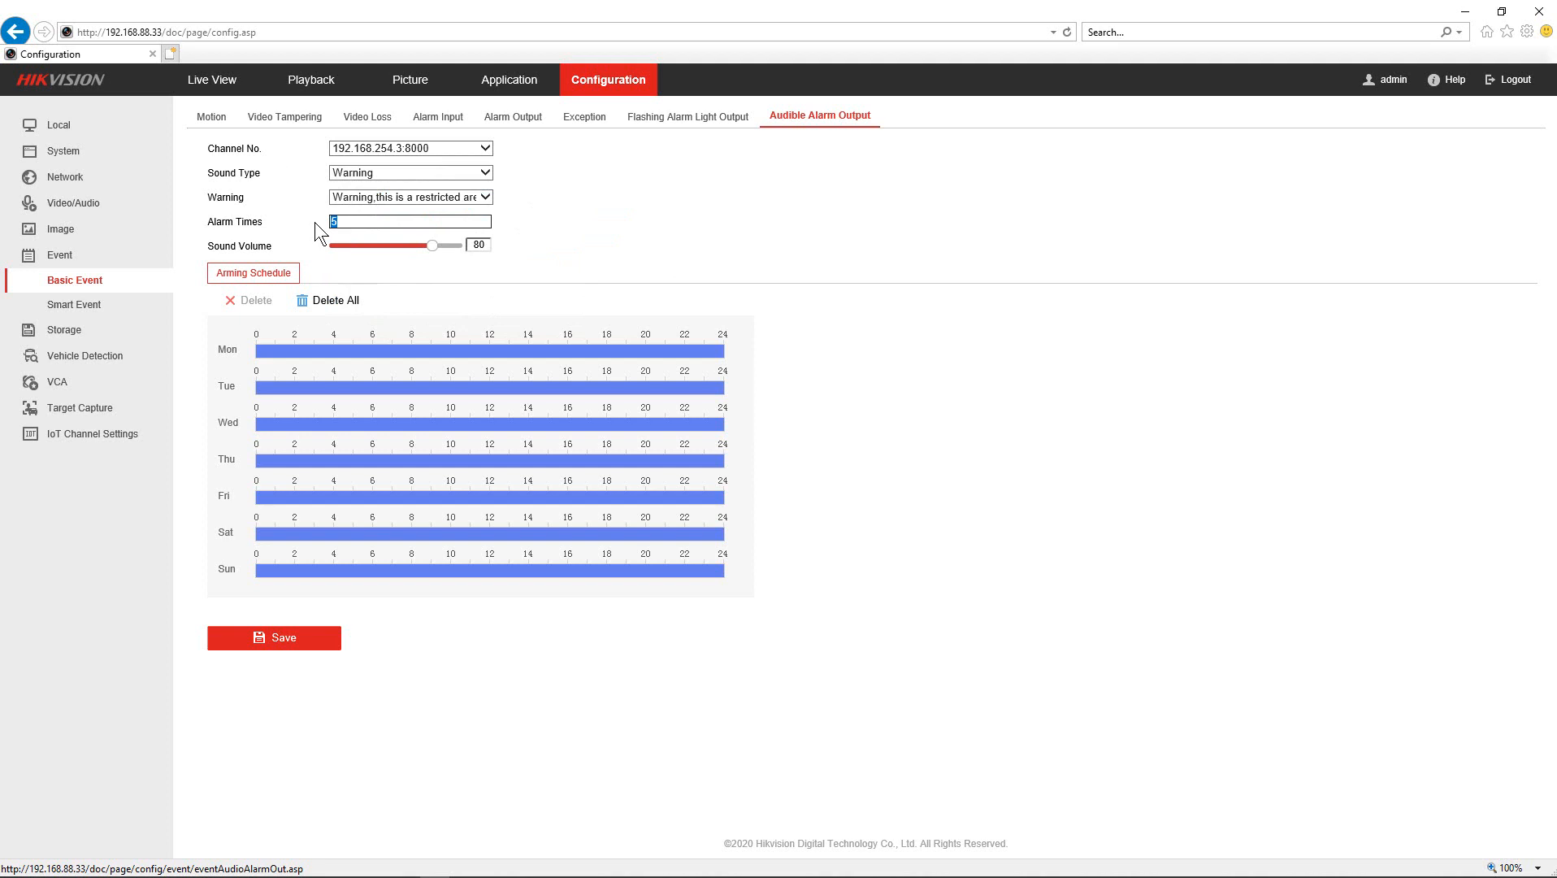
type("4")
left_click(578, 237)
left_click_drag(346, 222, 404, 241)
left_click_drag(432, 247, 434, 247)
left_click_drag(431, 247, 430, 269)
- Keep alarm channel 192.168.254.3:8000 and save the audible alarm settings
left_click(361, 152)
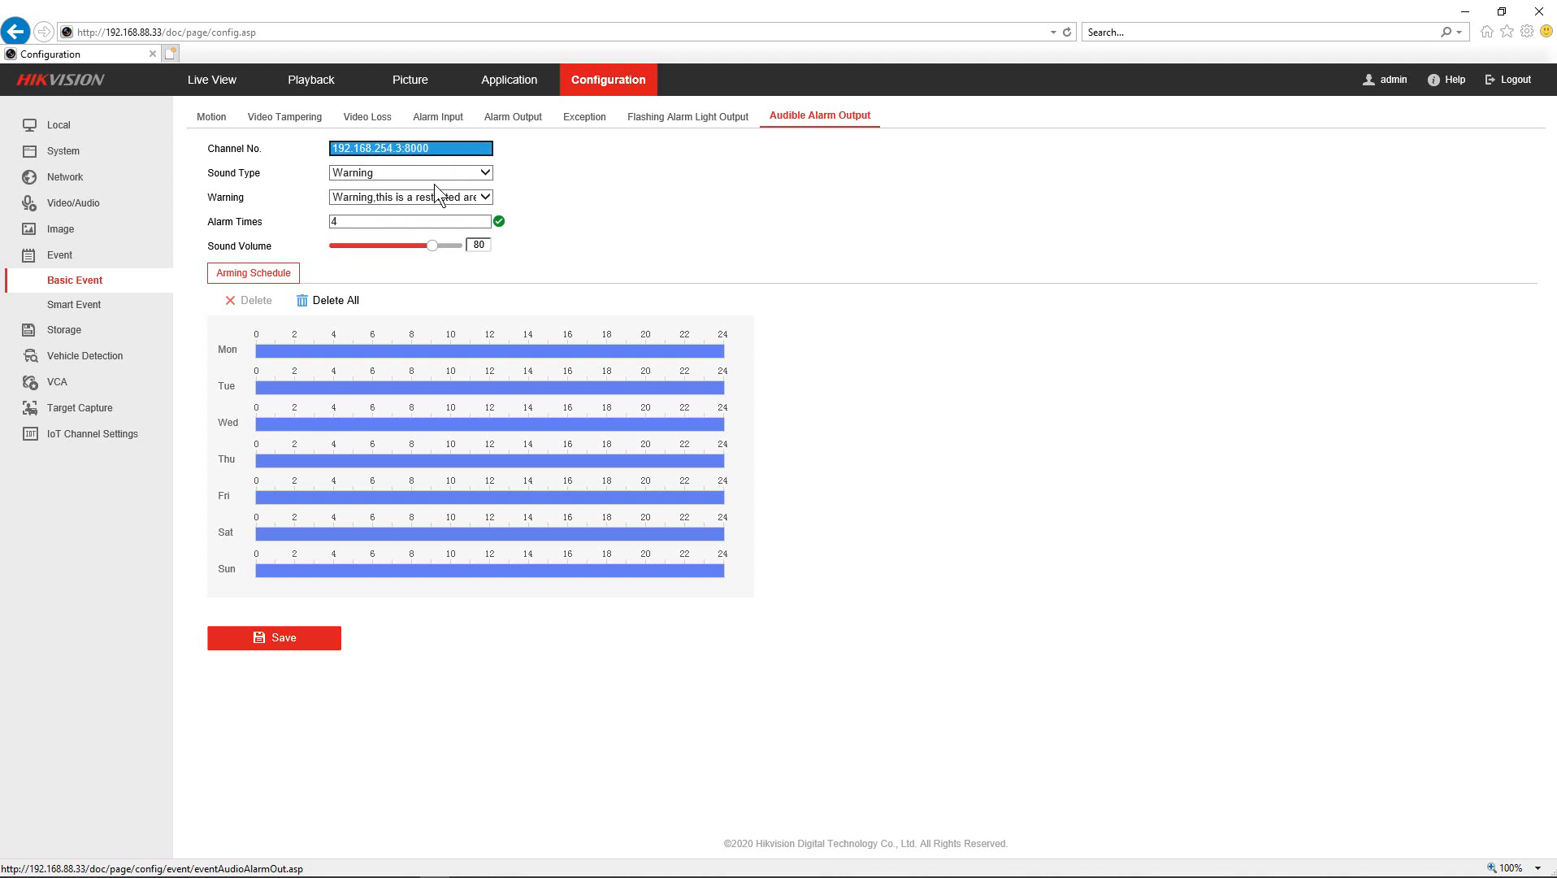
left_click(476, 154)
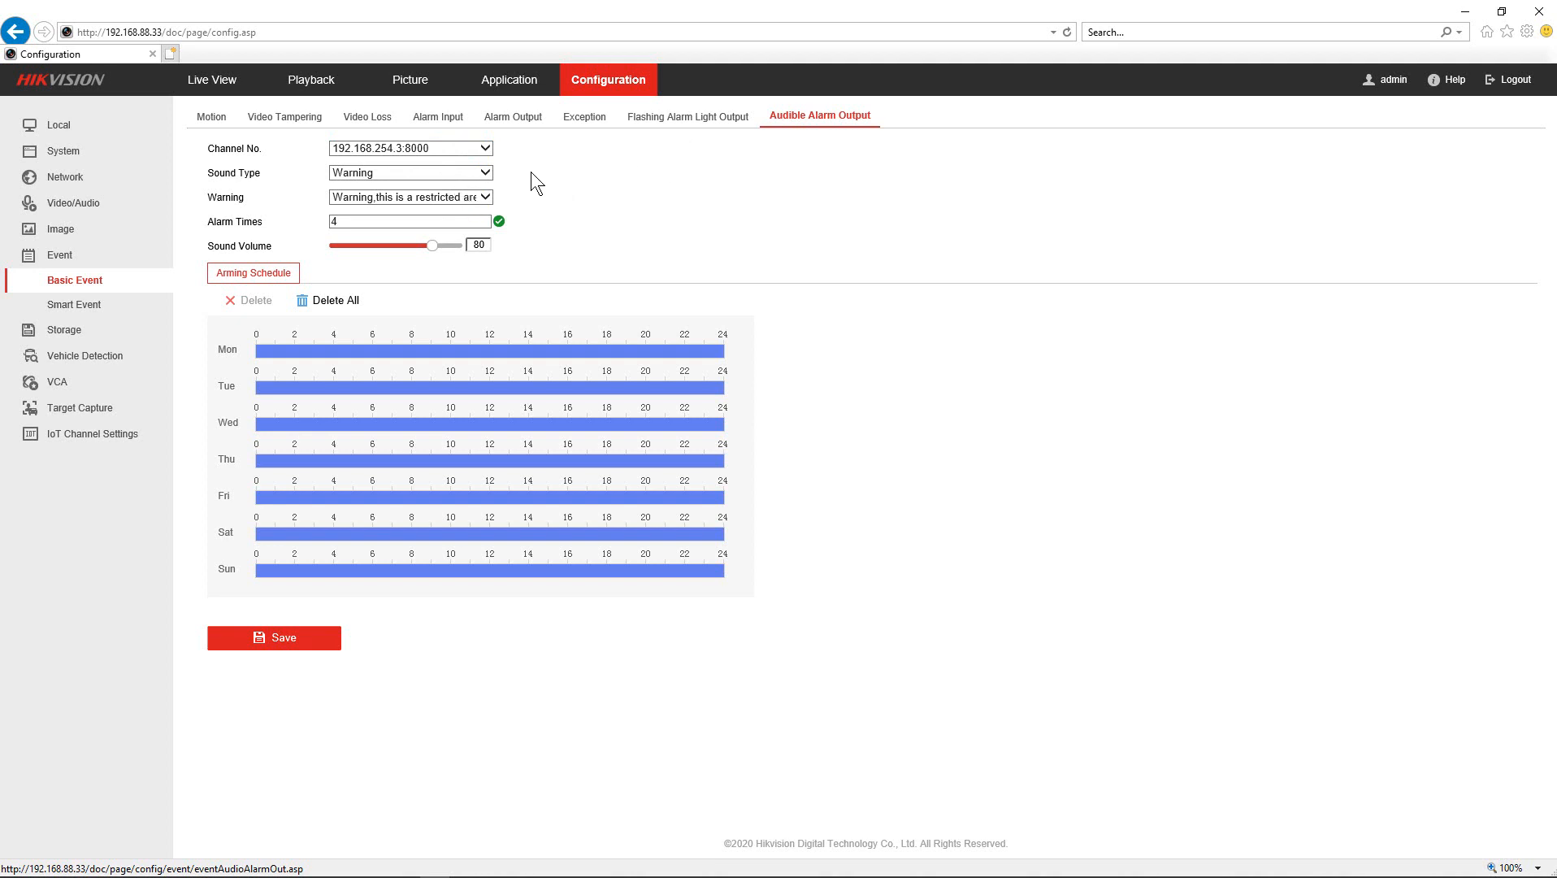
left_click(291, 634)
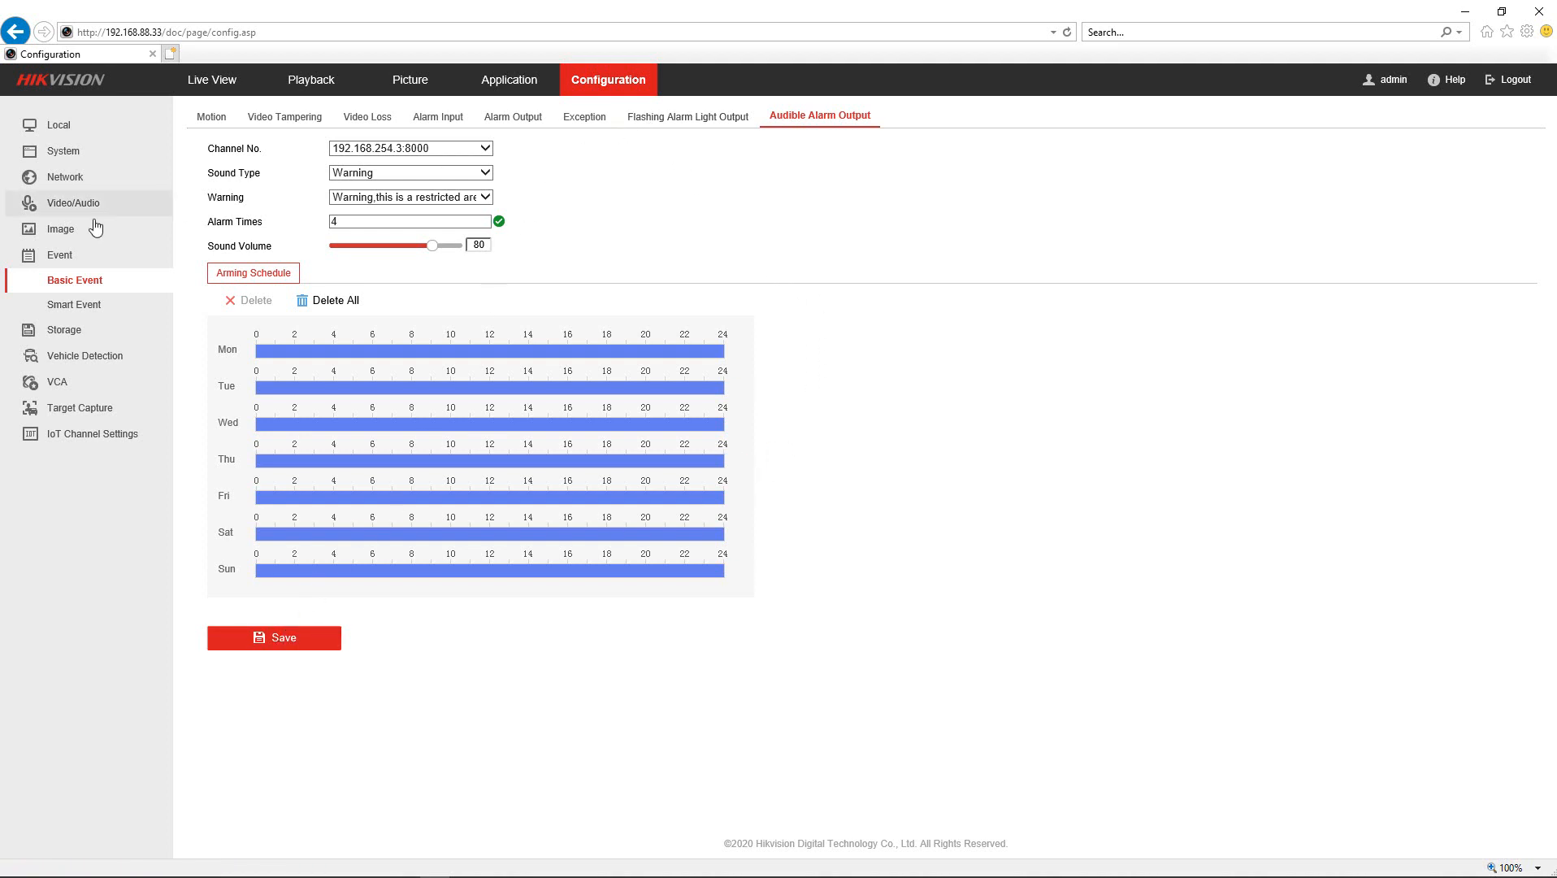
left_click(71, 311)
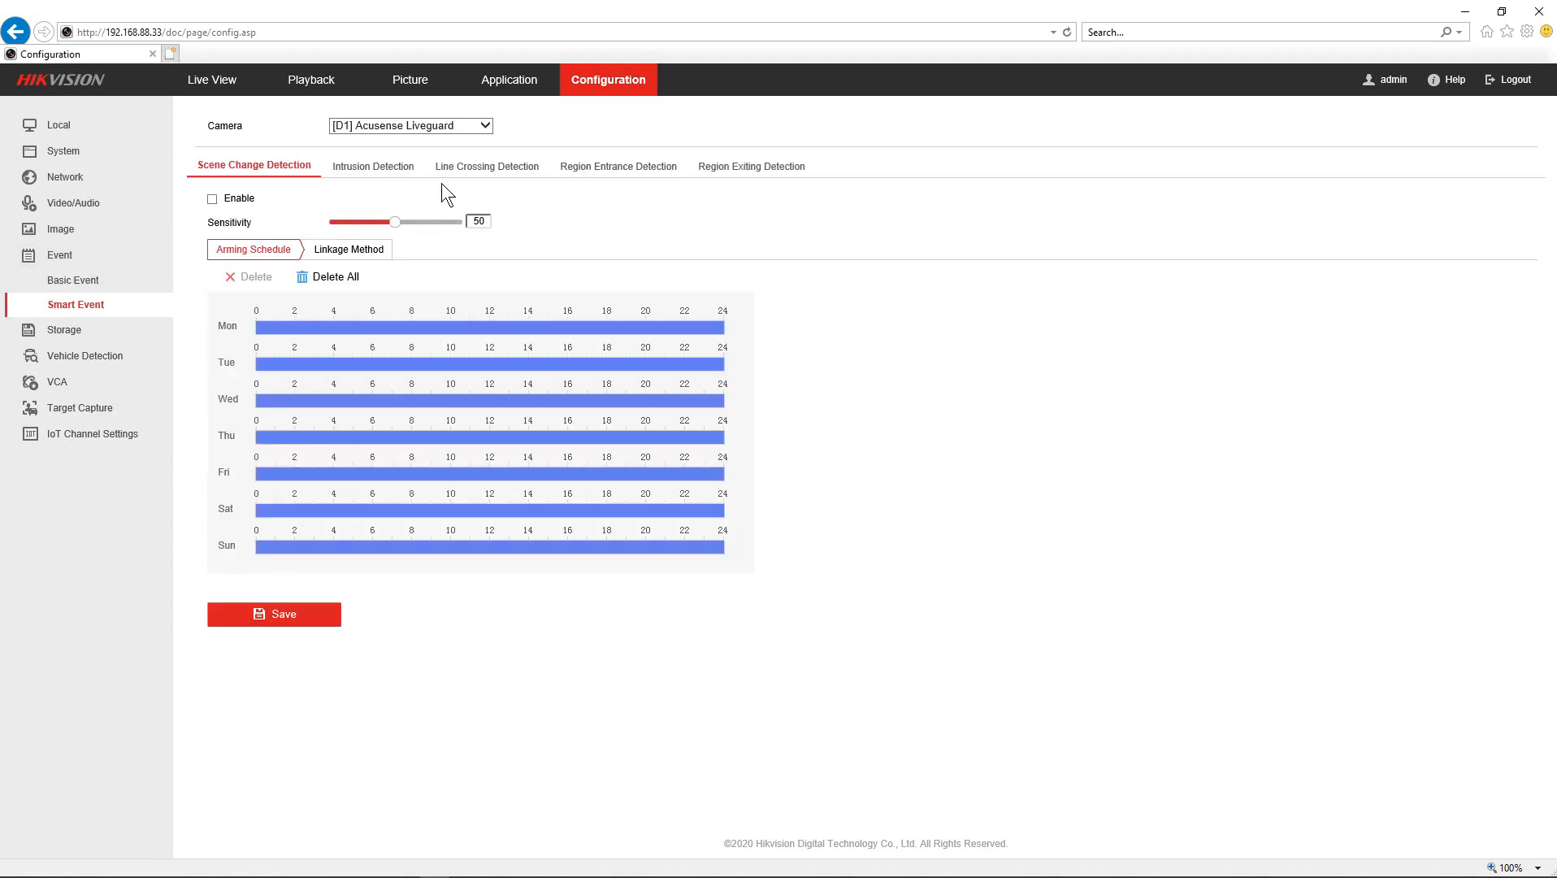
- Draw a vertical crossing line on the line crossing detection preview and adjust its position
left_click(470, 171)
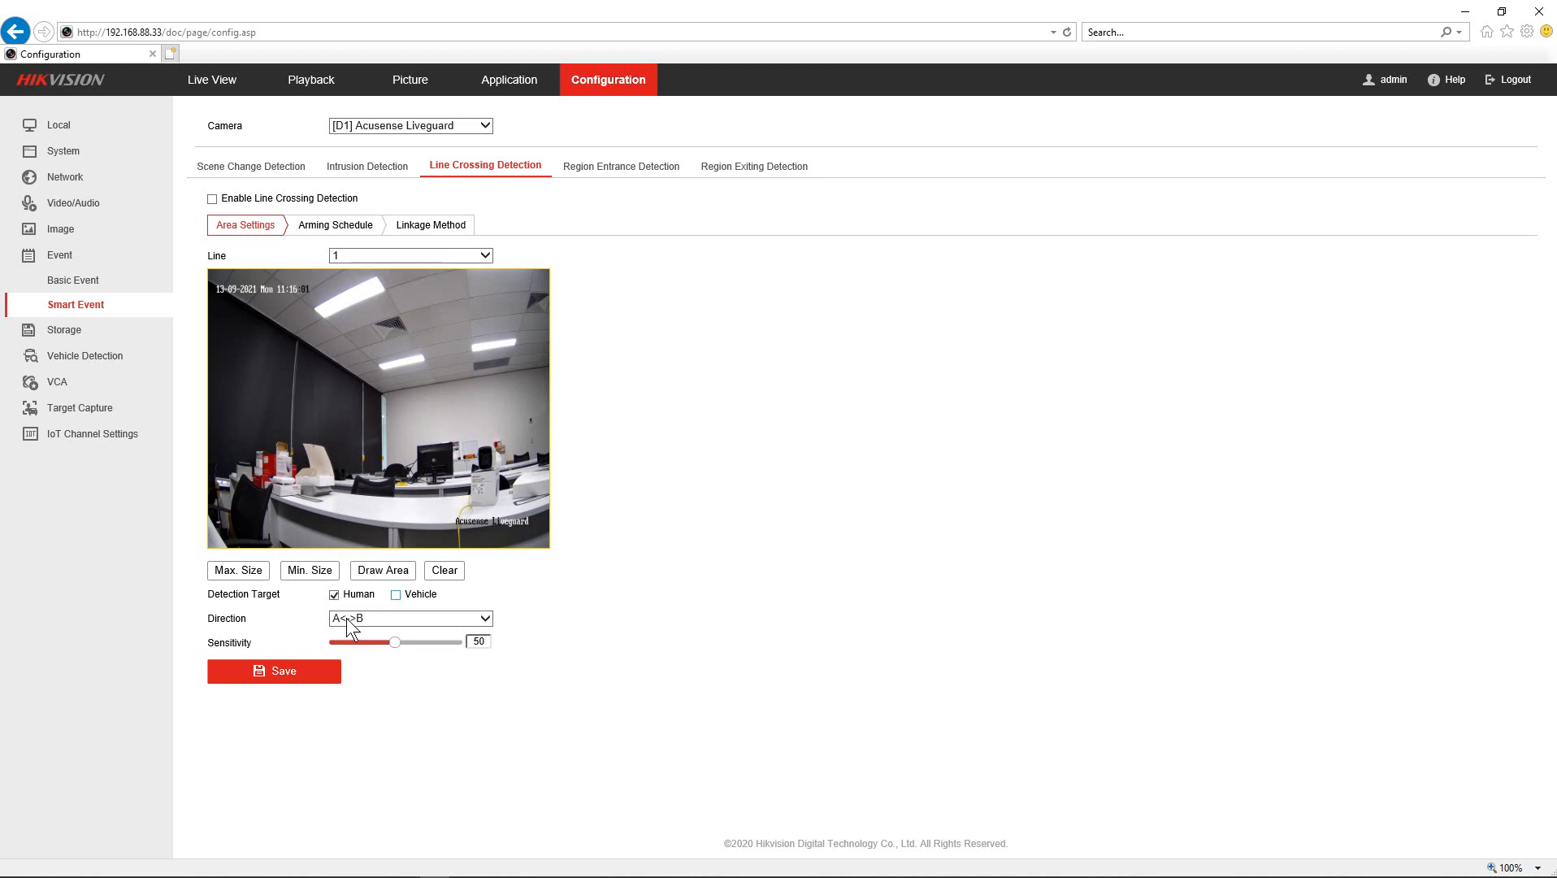
left_click(382, 570)
left_click_drag(376, 408, 413, 431)
left_click_drag(414, 364, 414, 311)
- Set the line direction to A->B and raise sensitivity to 80
left_click(369, 621)
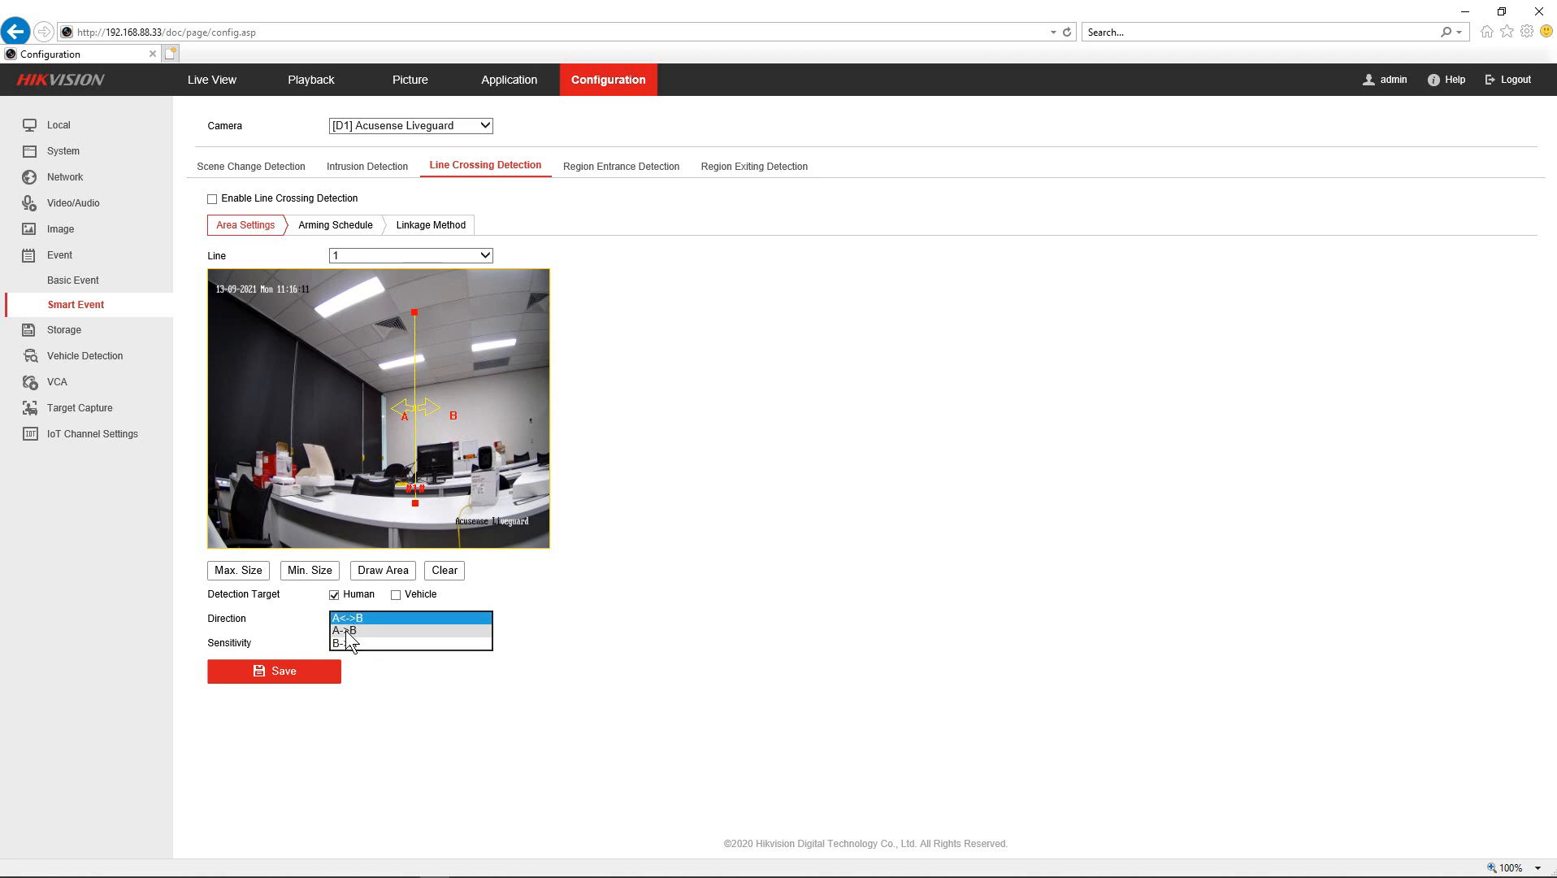
left_click(351, 631)
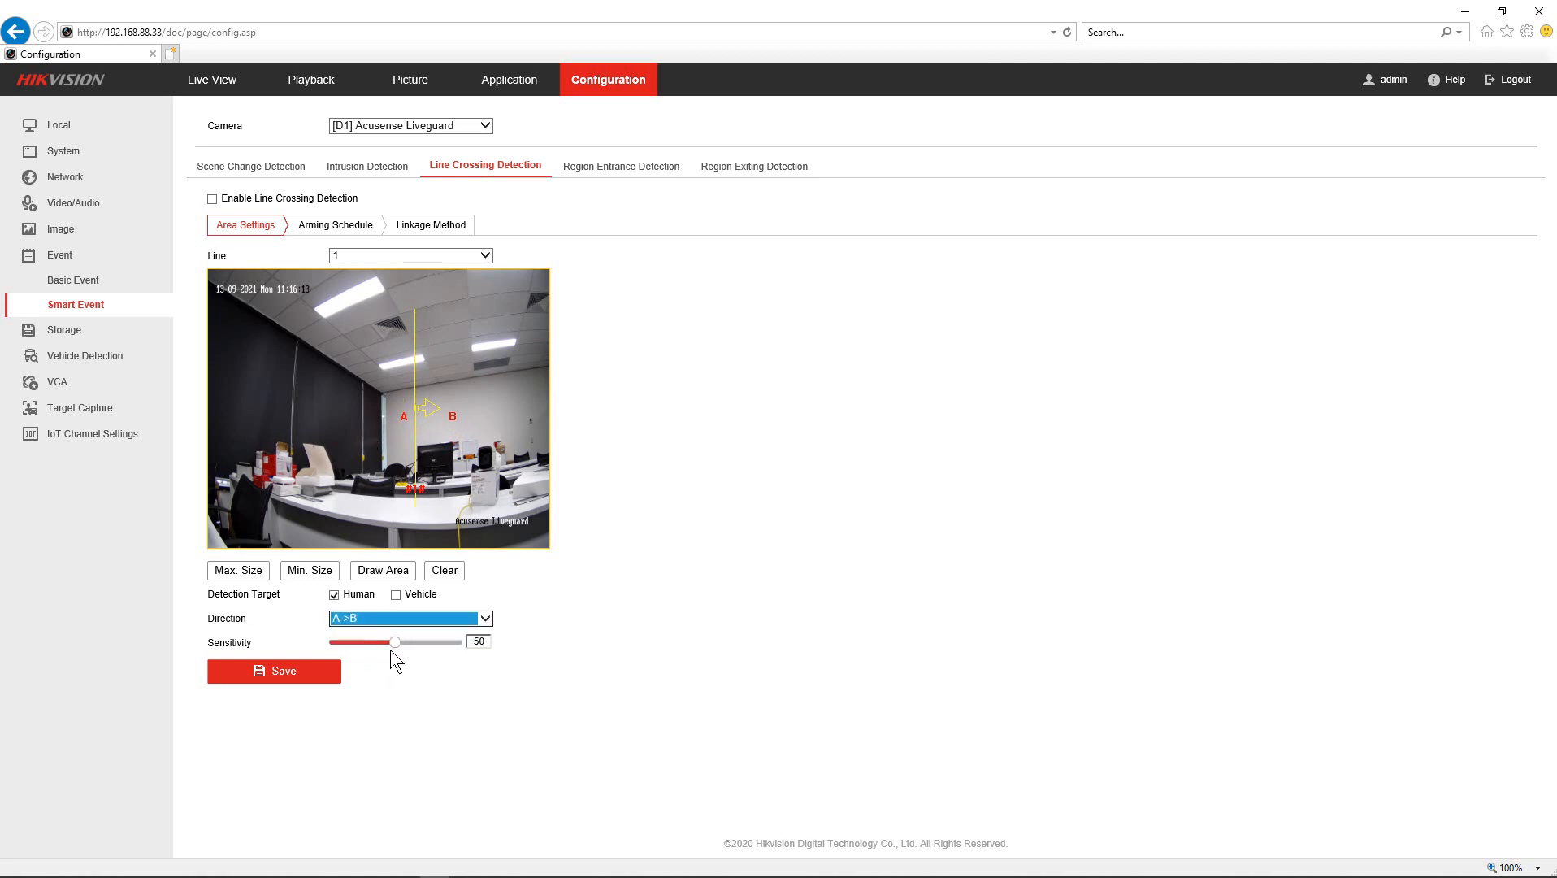
left_click_drag(391, 650, 423, 641)
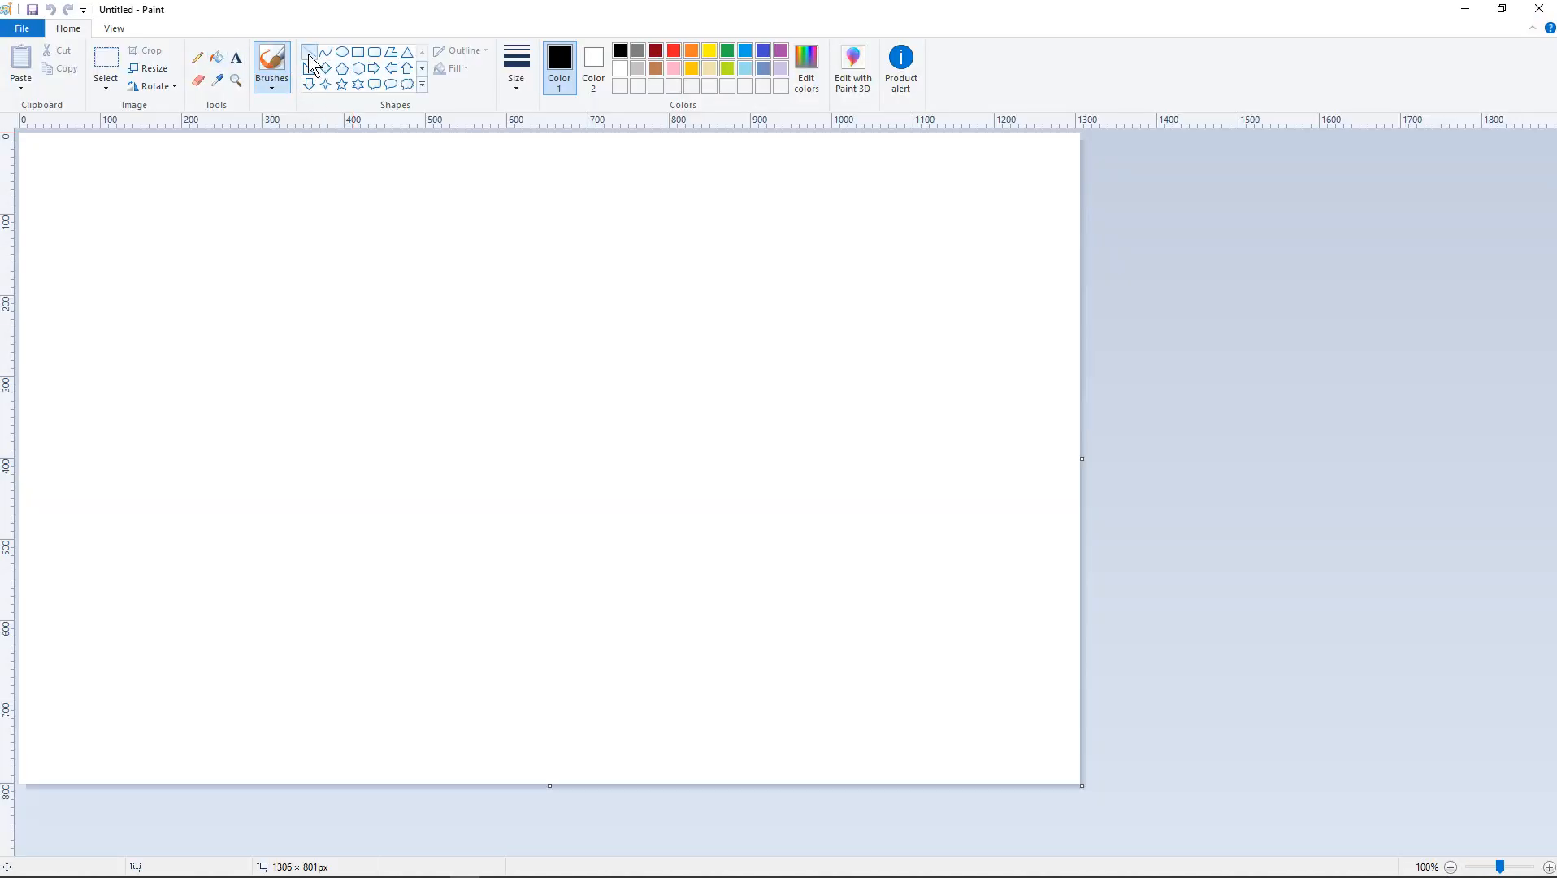
- Draw a vertical line, a right arrow above it and a tall rectangle in Paint
left_click(308, 53)
mouse_move(573, 238)
left_mouse_down()
mouse_move(592, 351)
mouse_move(573, 687)
left_mouse_up()
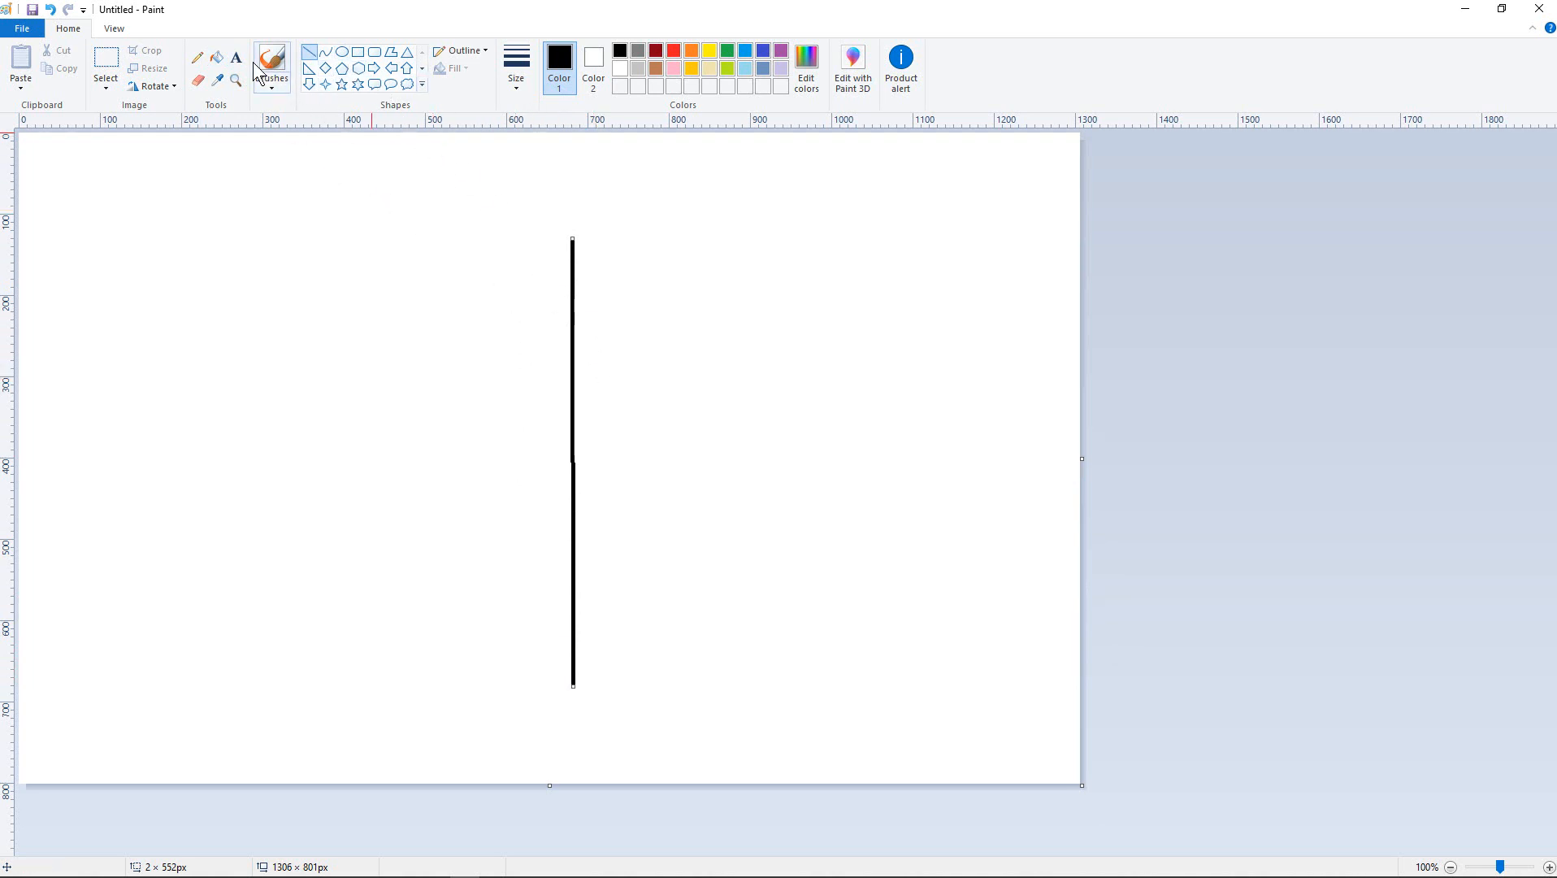
left_click(310, 83)
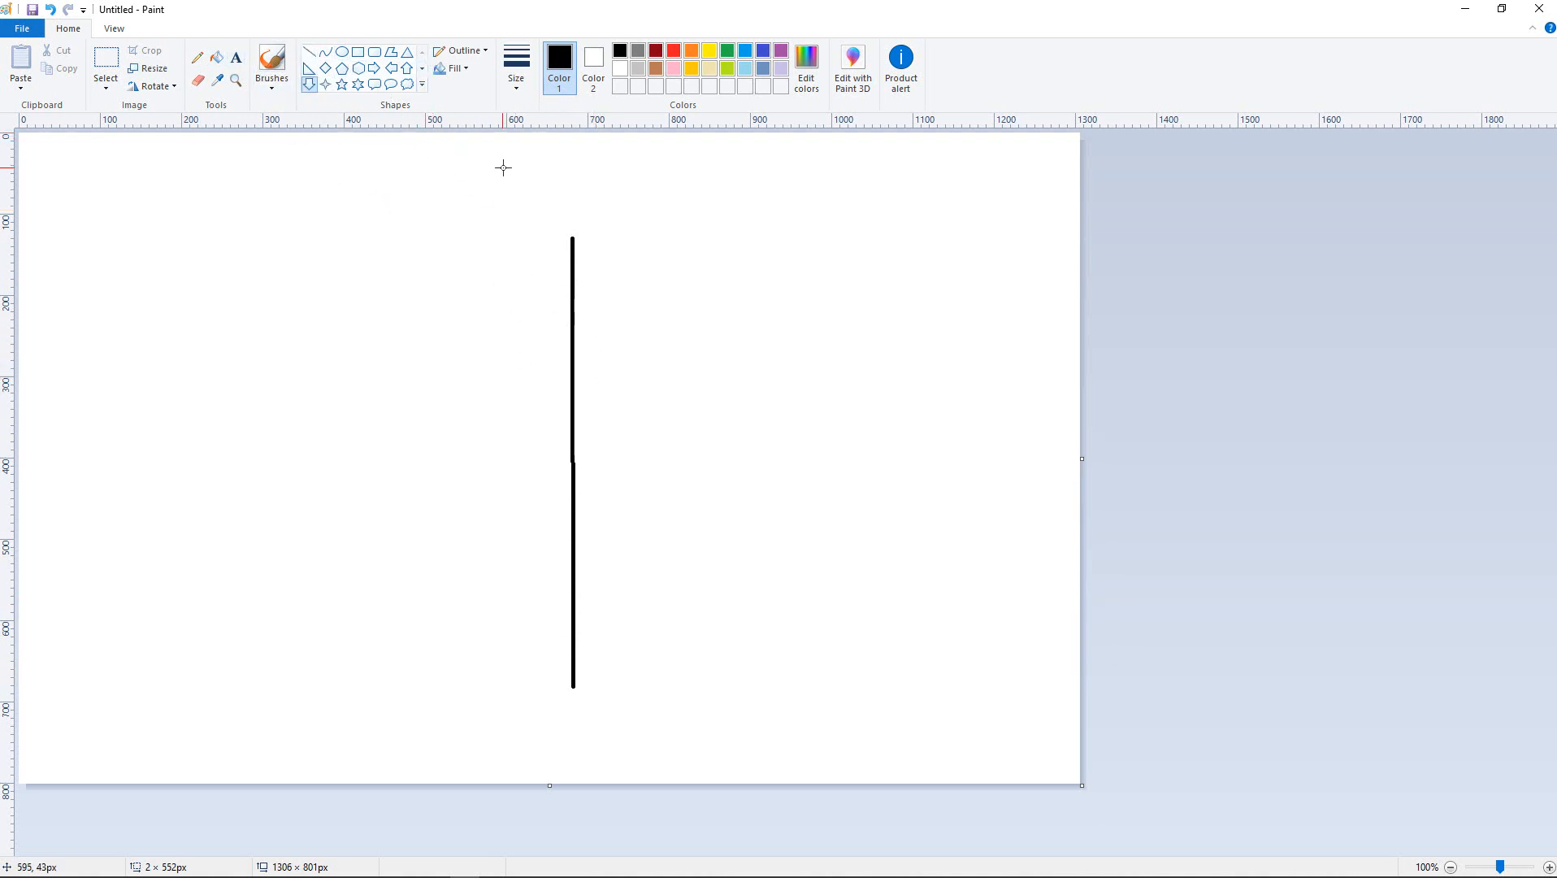
left_click_drag(502, 167, 593, 209)
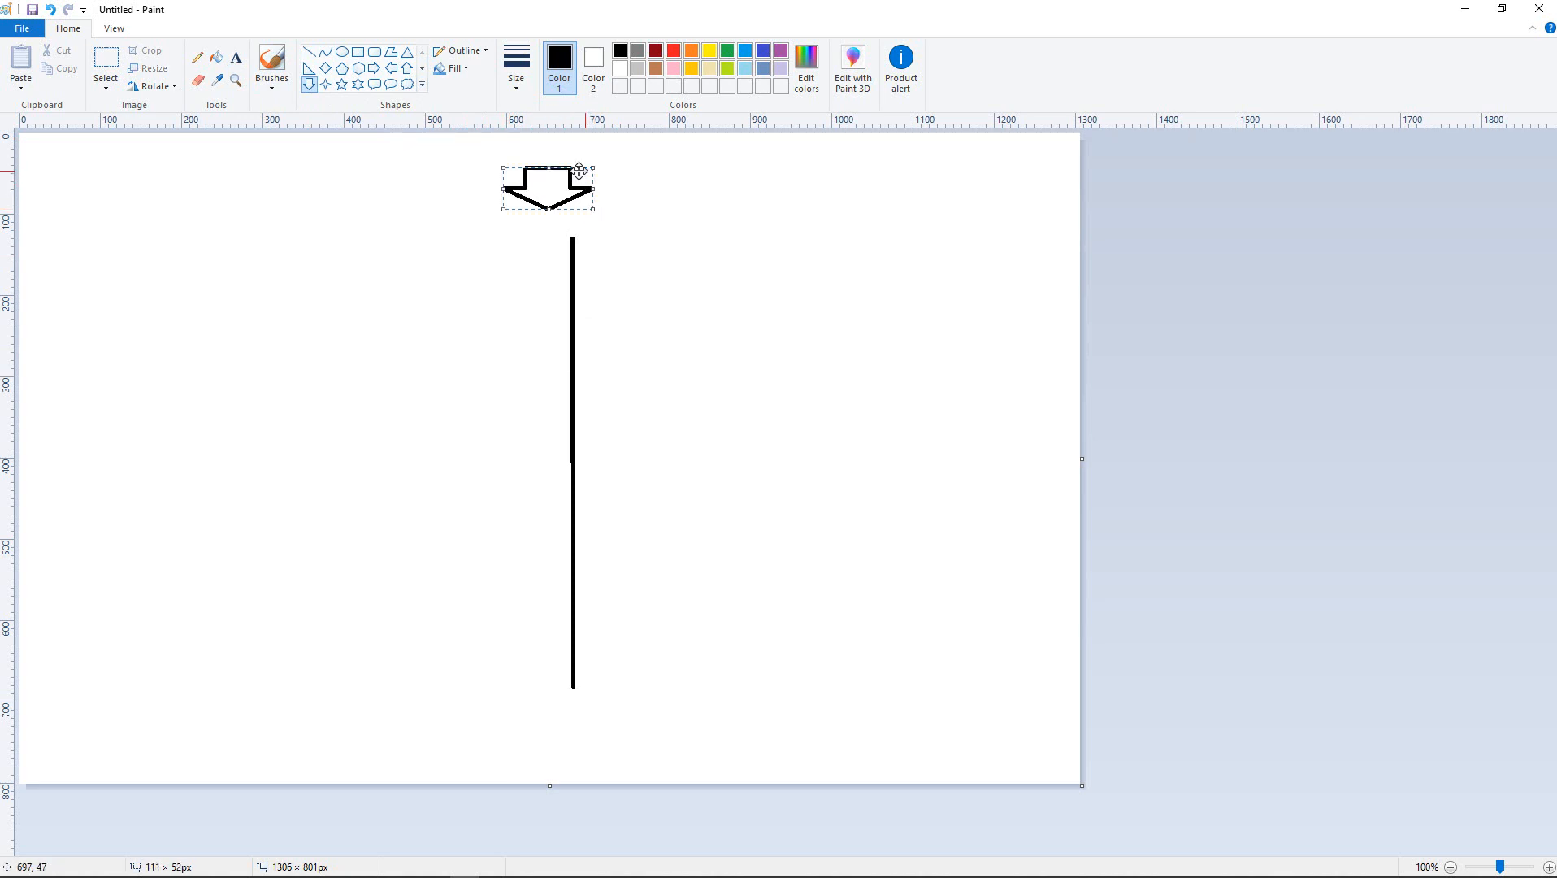
left_click(50, 10)
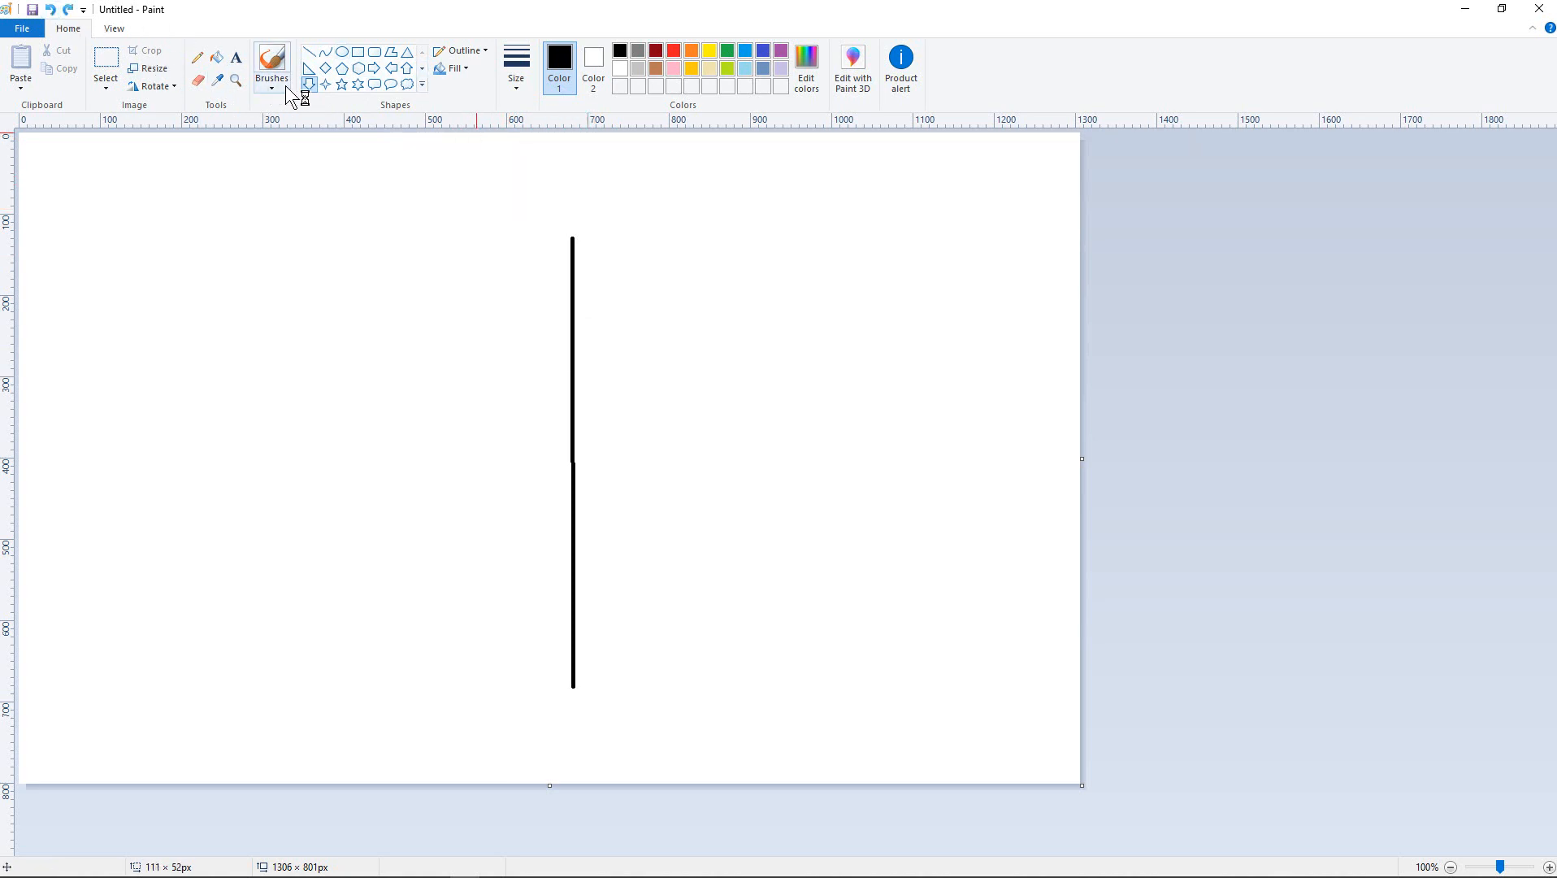
left_click(374, 68)
left_click_drag(512, 174, 626, 215)
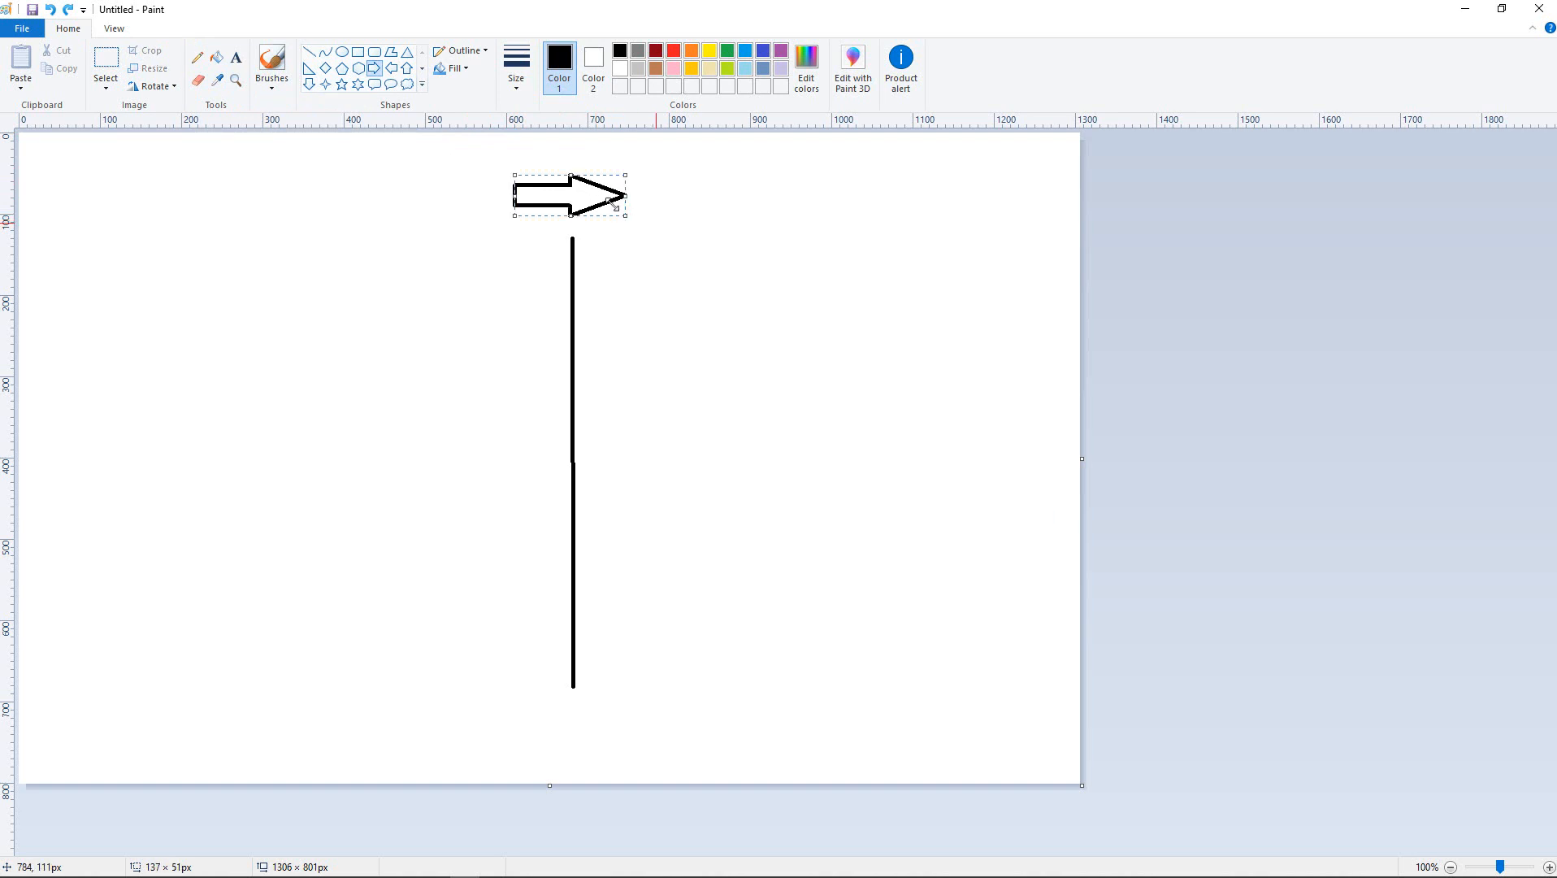
left_click(358, 53)
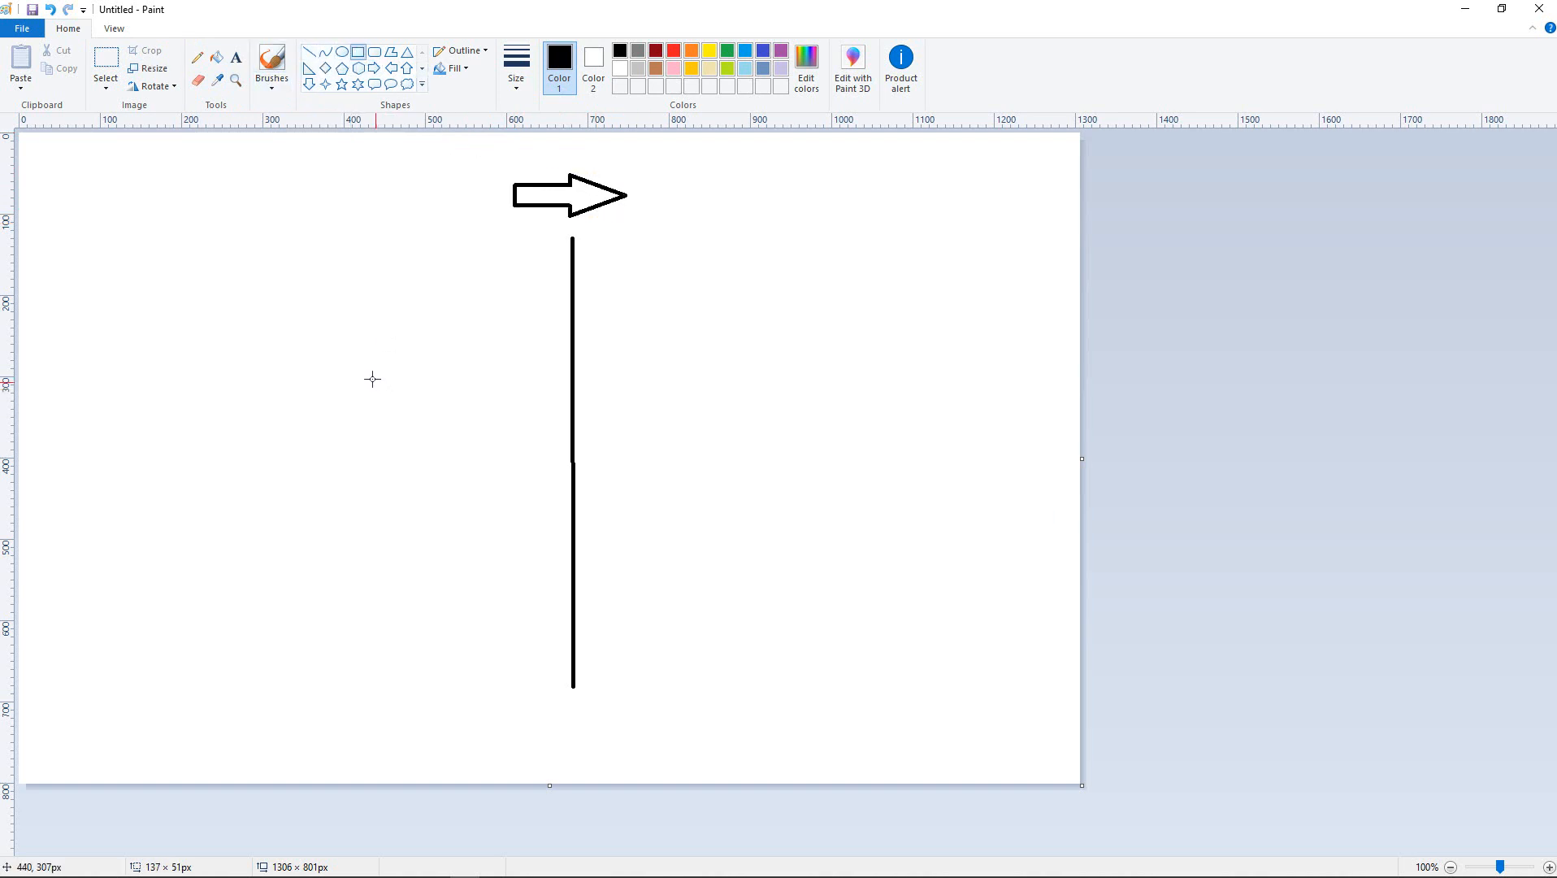
left_click_drag(343, 345, 467, 627)
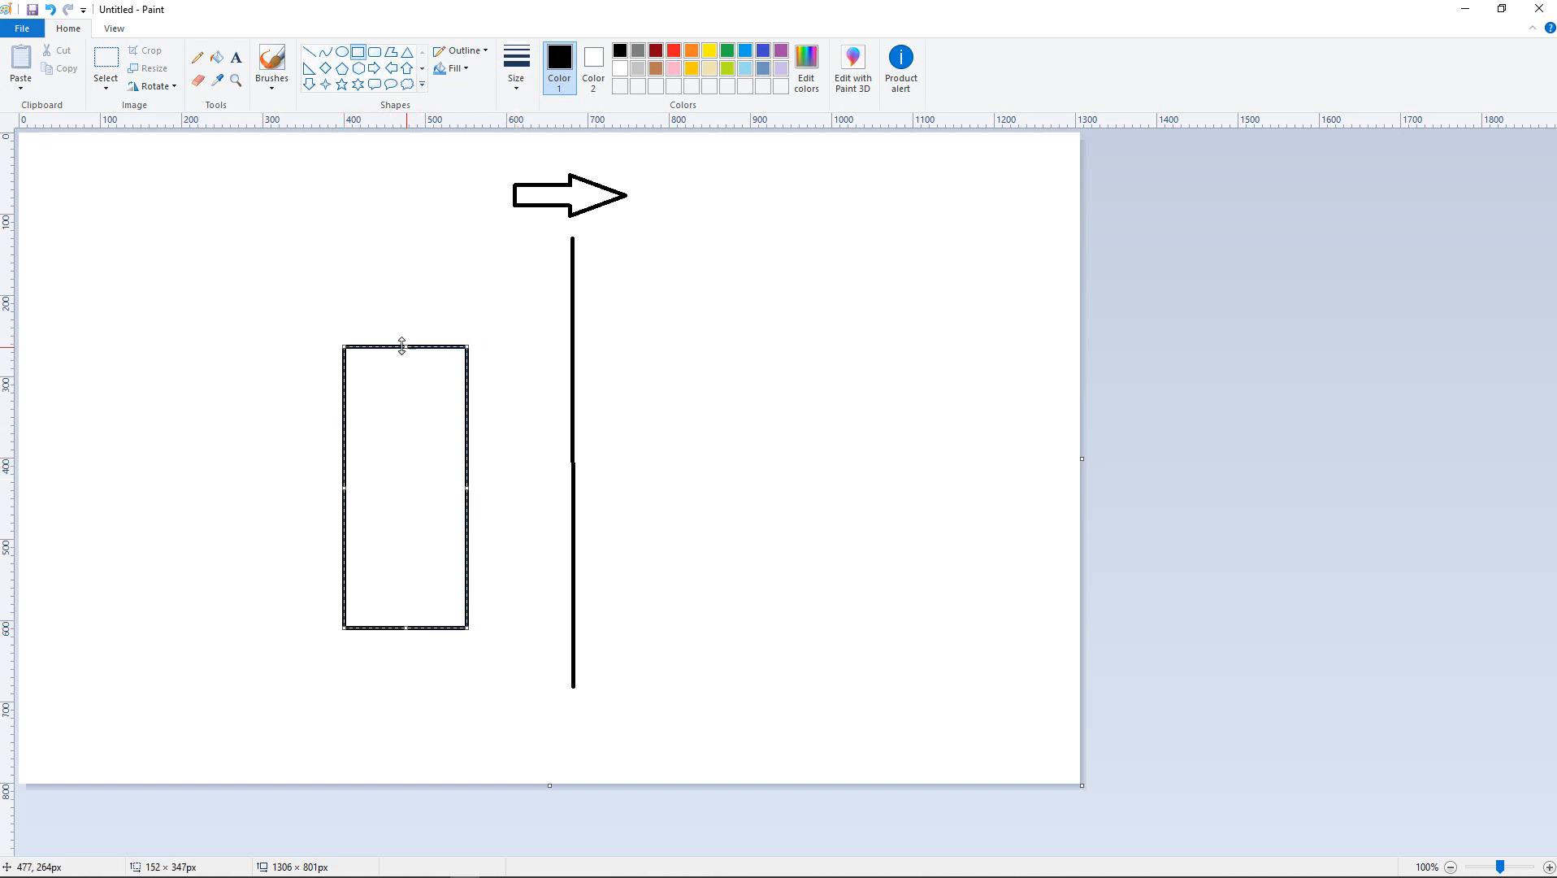
- Move the rectangle back and forth across the vertical line, then close Paint
left_click_drag(391, 347, 531, 341)
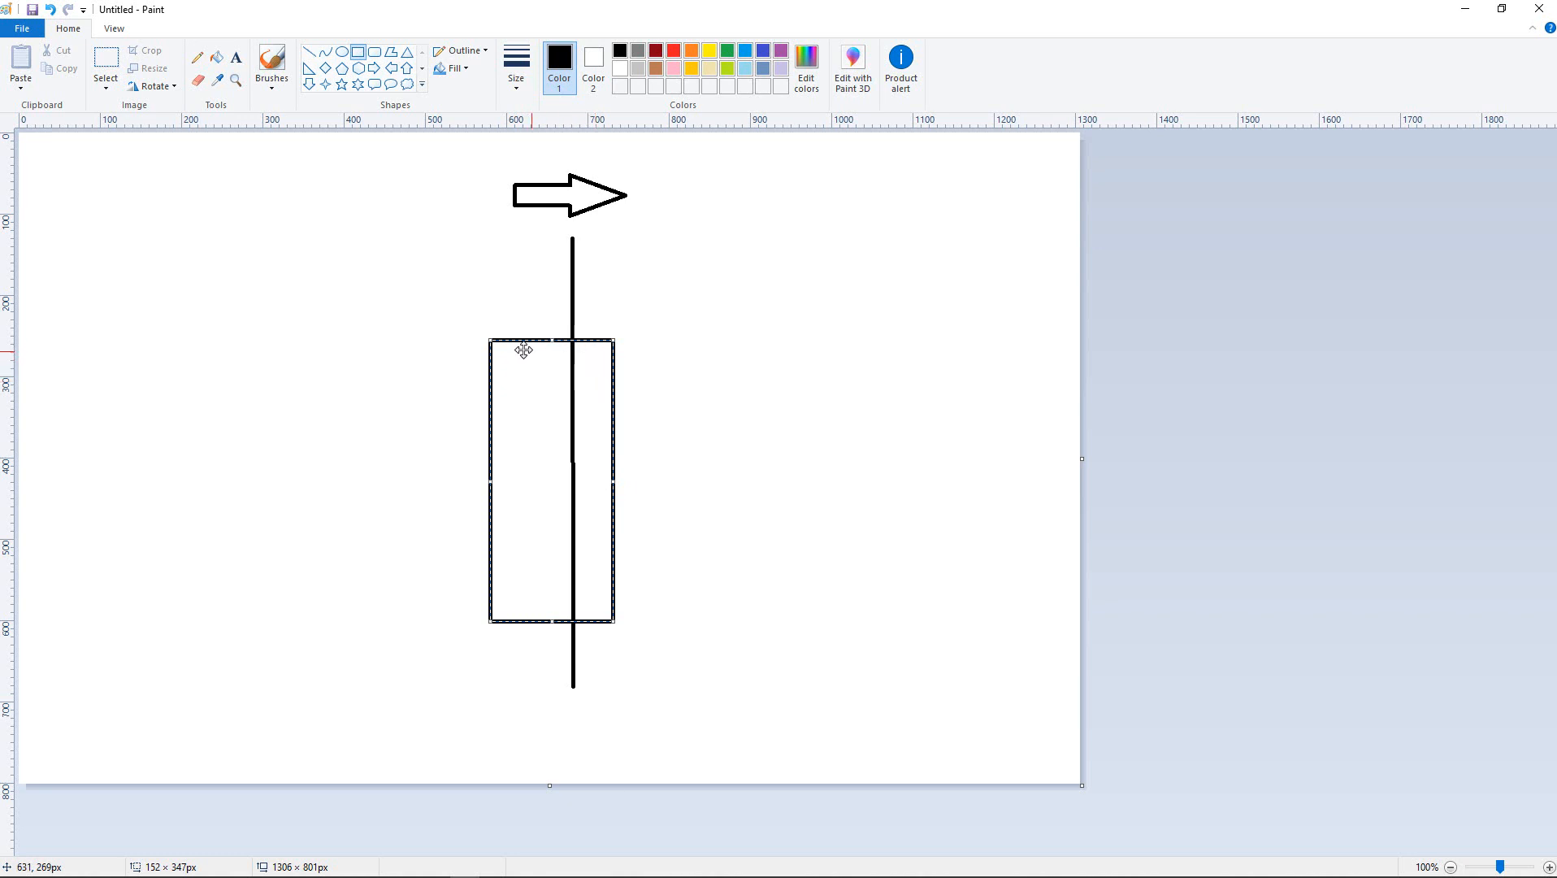
mouse_move(518, 339)
left_mouse_down()
mouse_move(394, 340)
mouse_move(493, 339)
left_mouse_up()
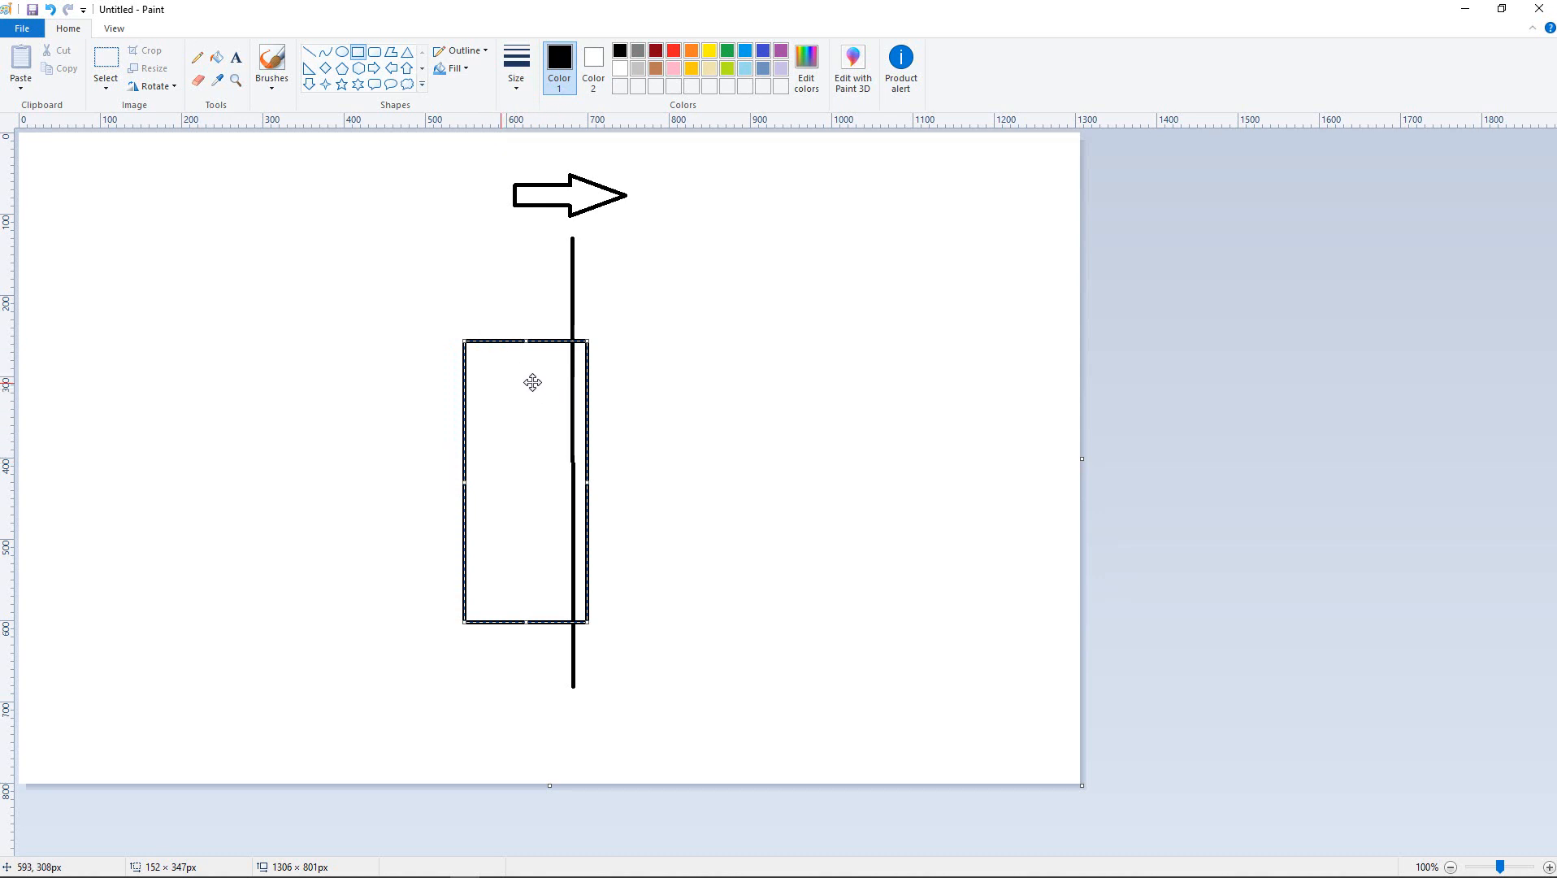
left_click_drag(491, 341, 345, 345)
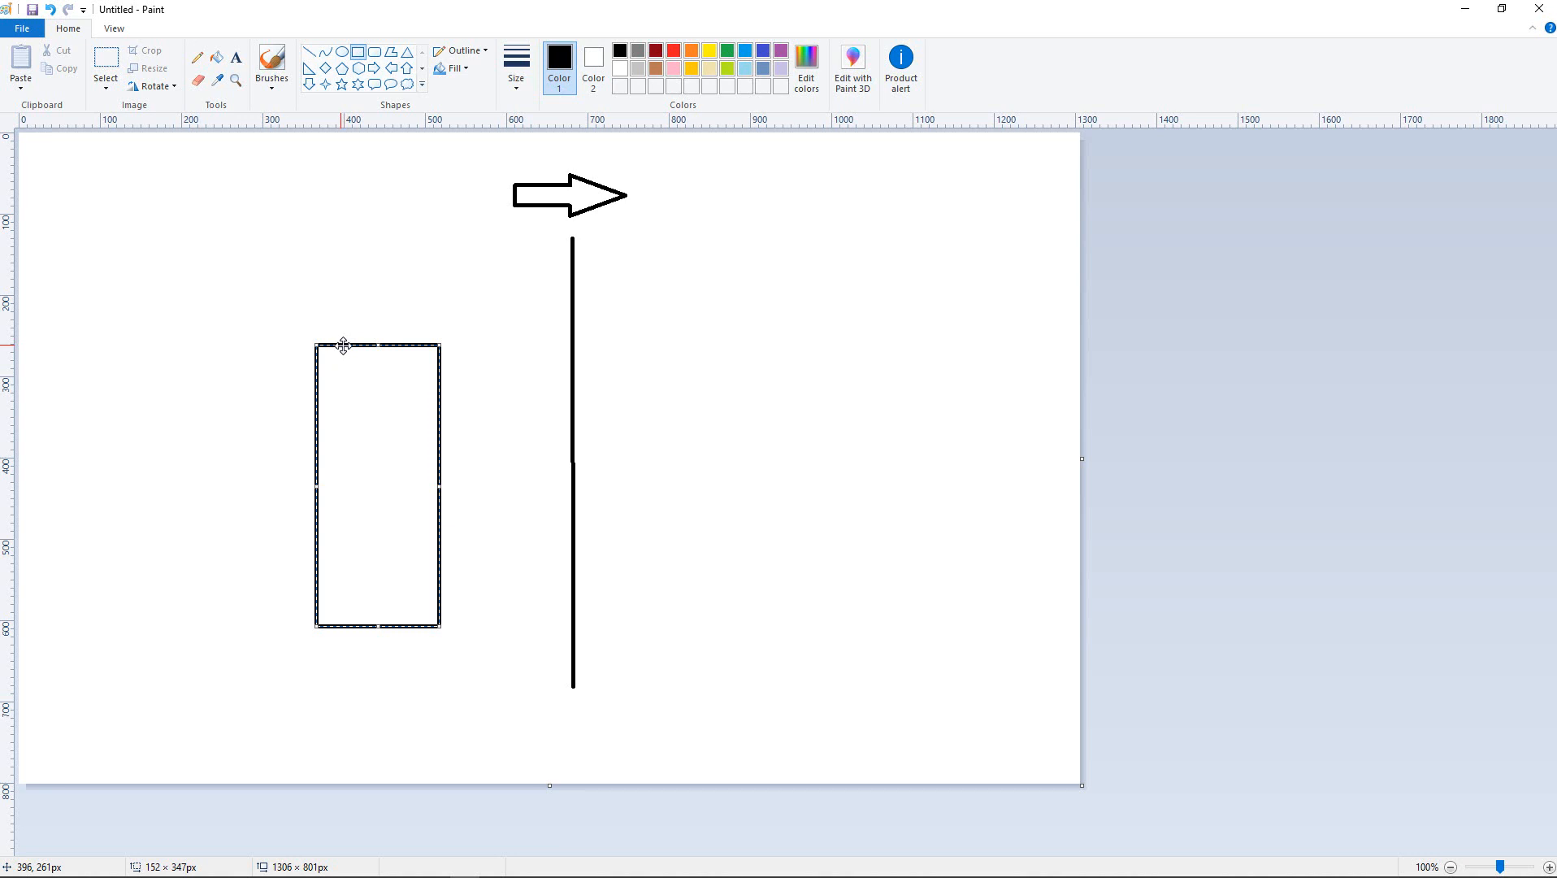
left_click_drag(344, 345, 573, 353)
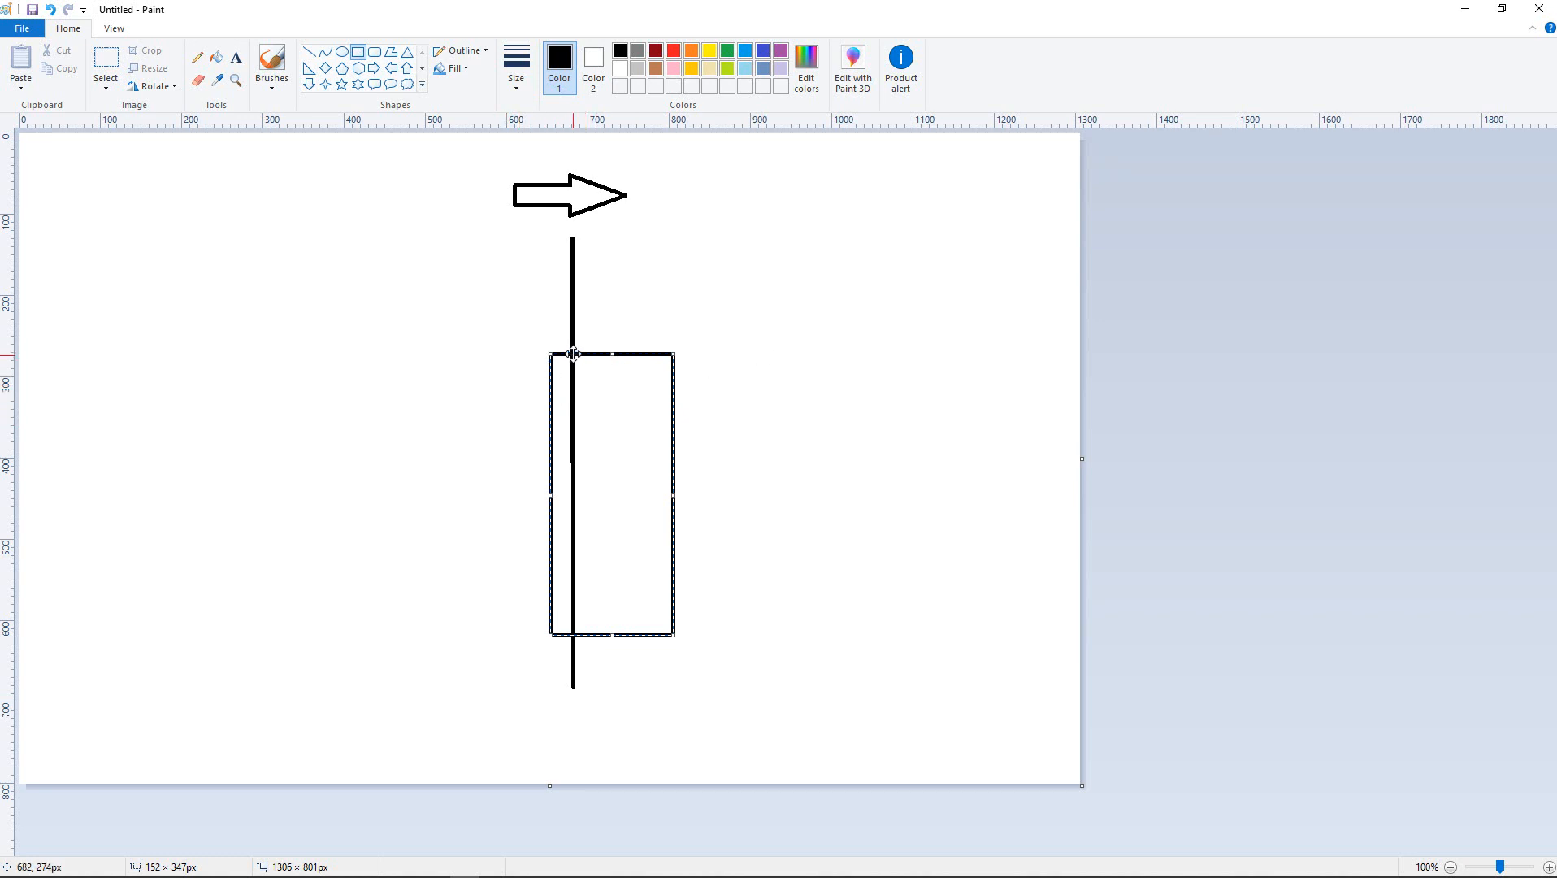
left_click_drag(540, 358, 379, 371)
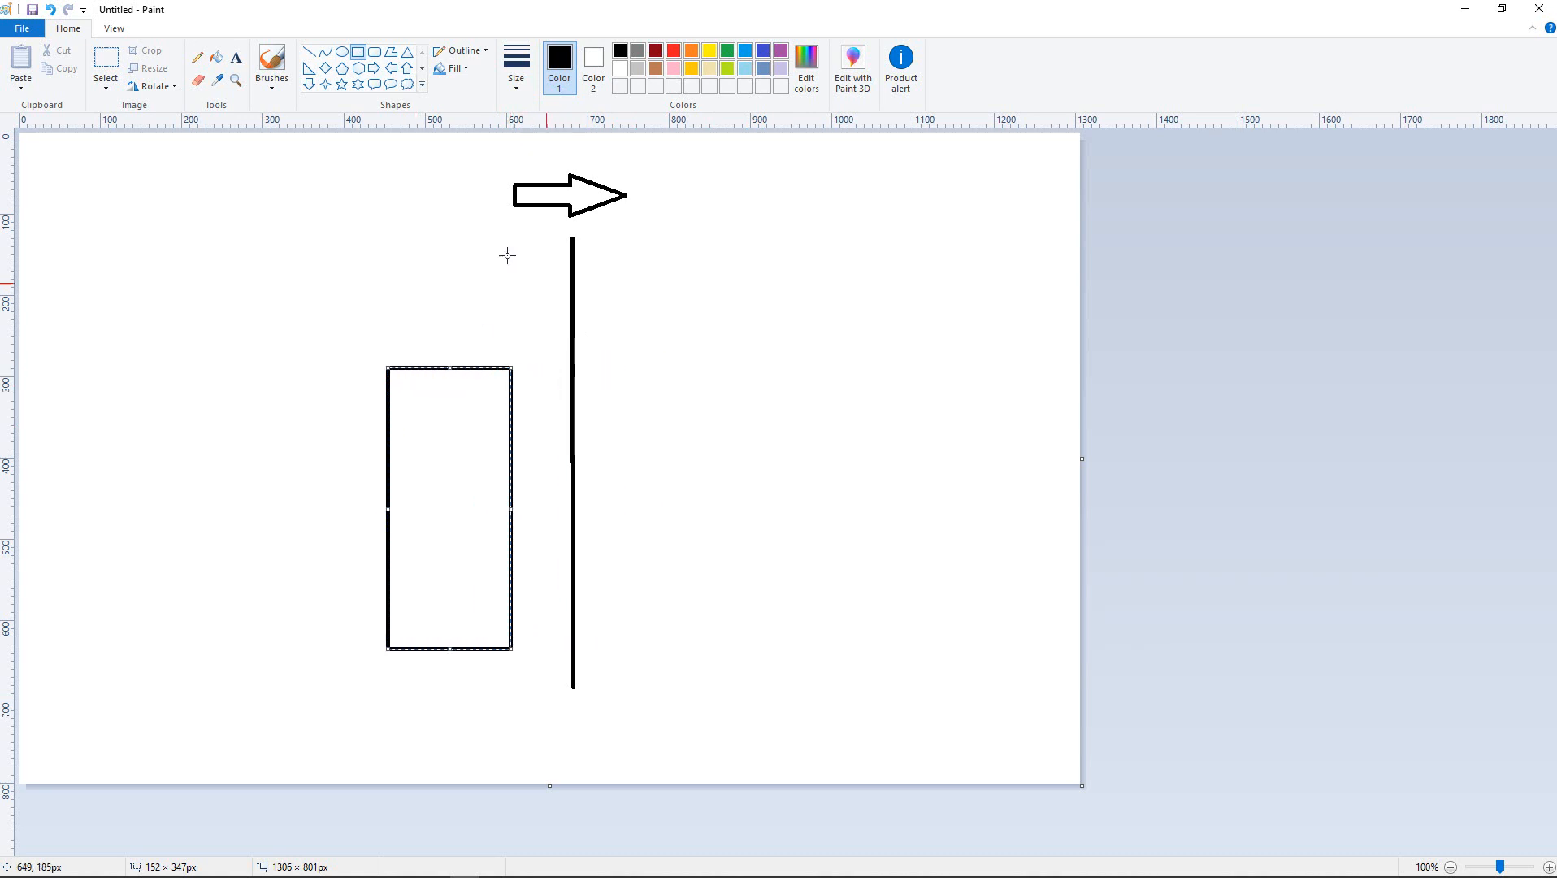
left_click(1539, 8)
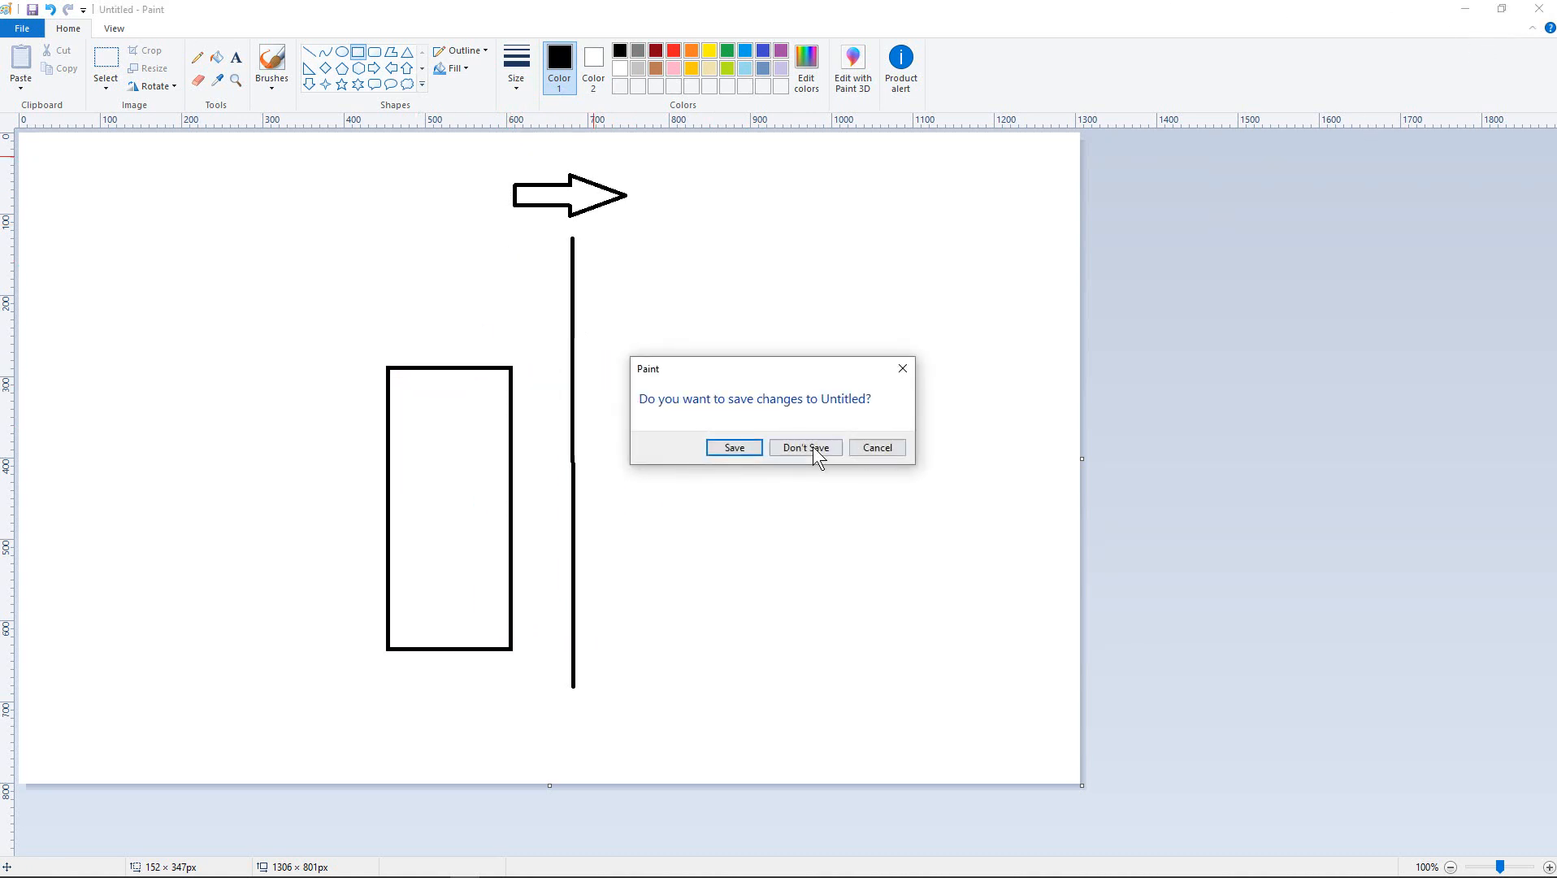
- Discard the Paint sketch, draw Max and Min target-size boxes, enable line crossing detection and save
left_click(810, 445)
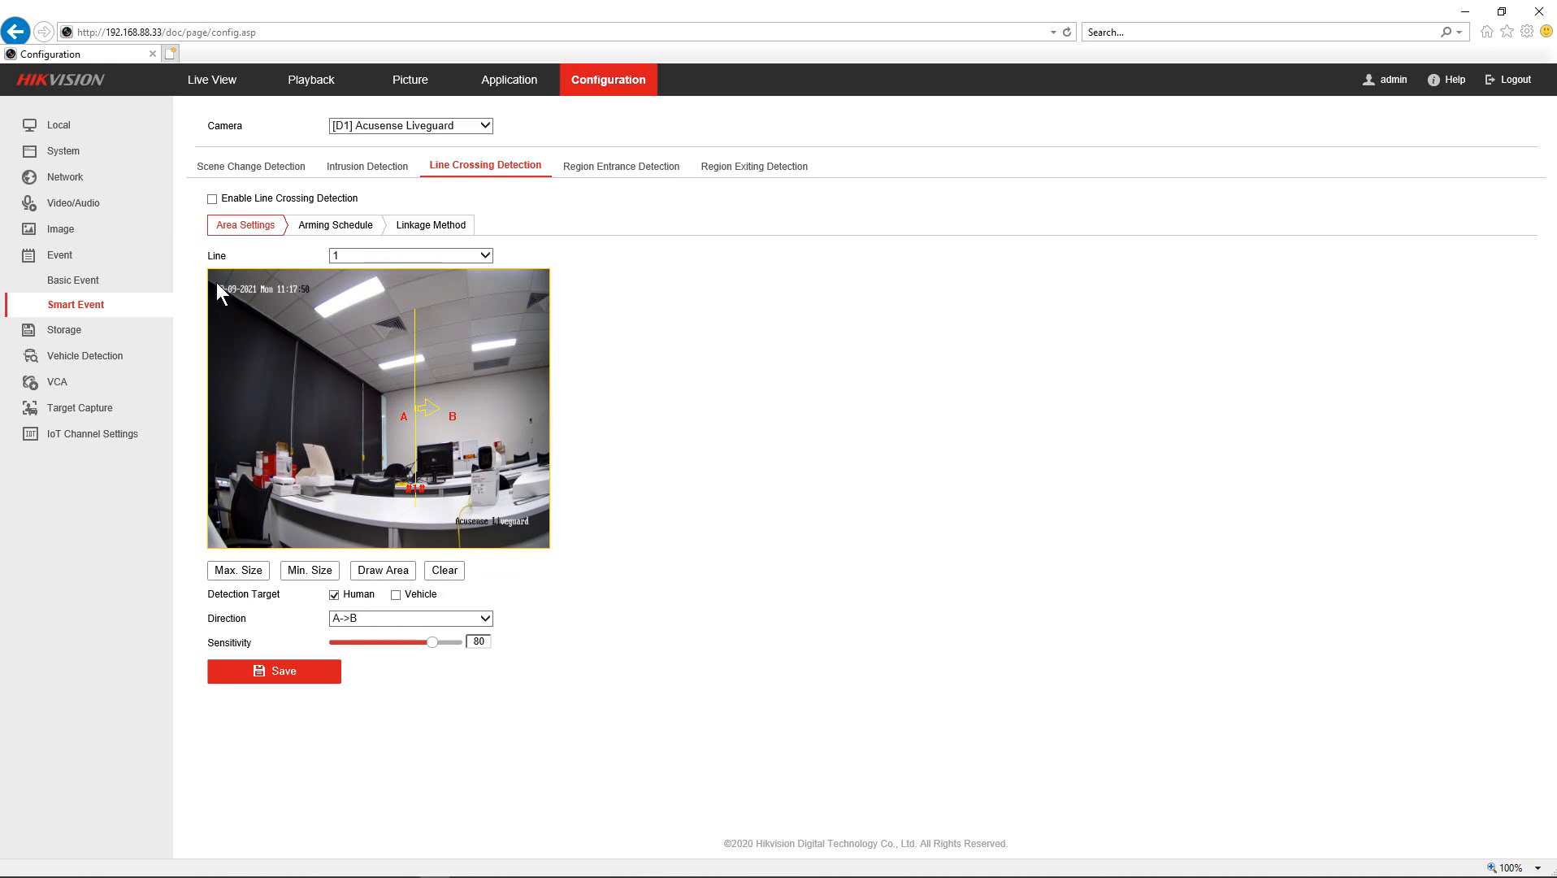
left_click_drag(213, 275, 335, 545)
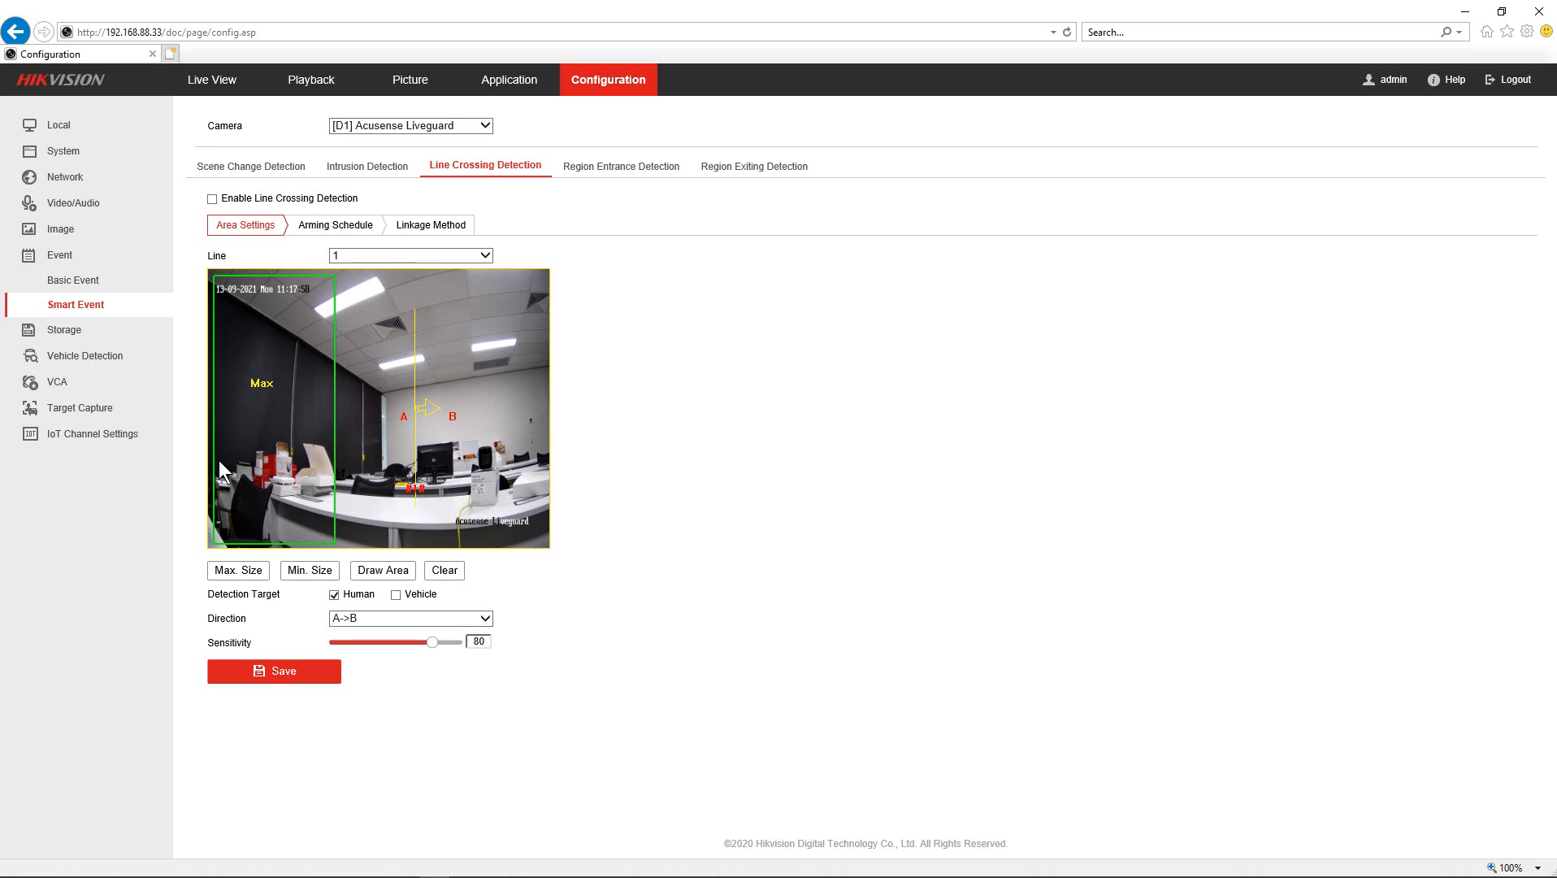
left_click_drag(228, 533, 246, 541)
left_click(211, 199)
left_click(303, 676)
- Check the every-day 0–24 h arming schedule, then view the D1 Trigger Recording linkage
left_click(358, 229)
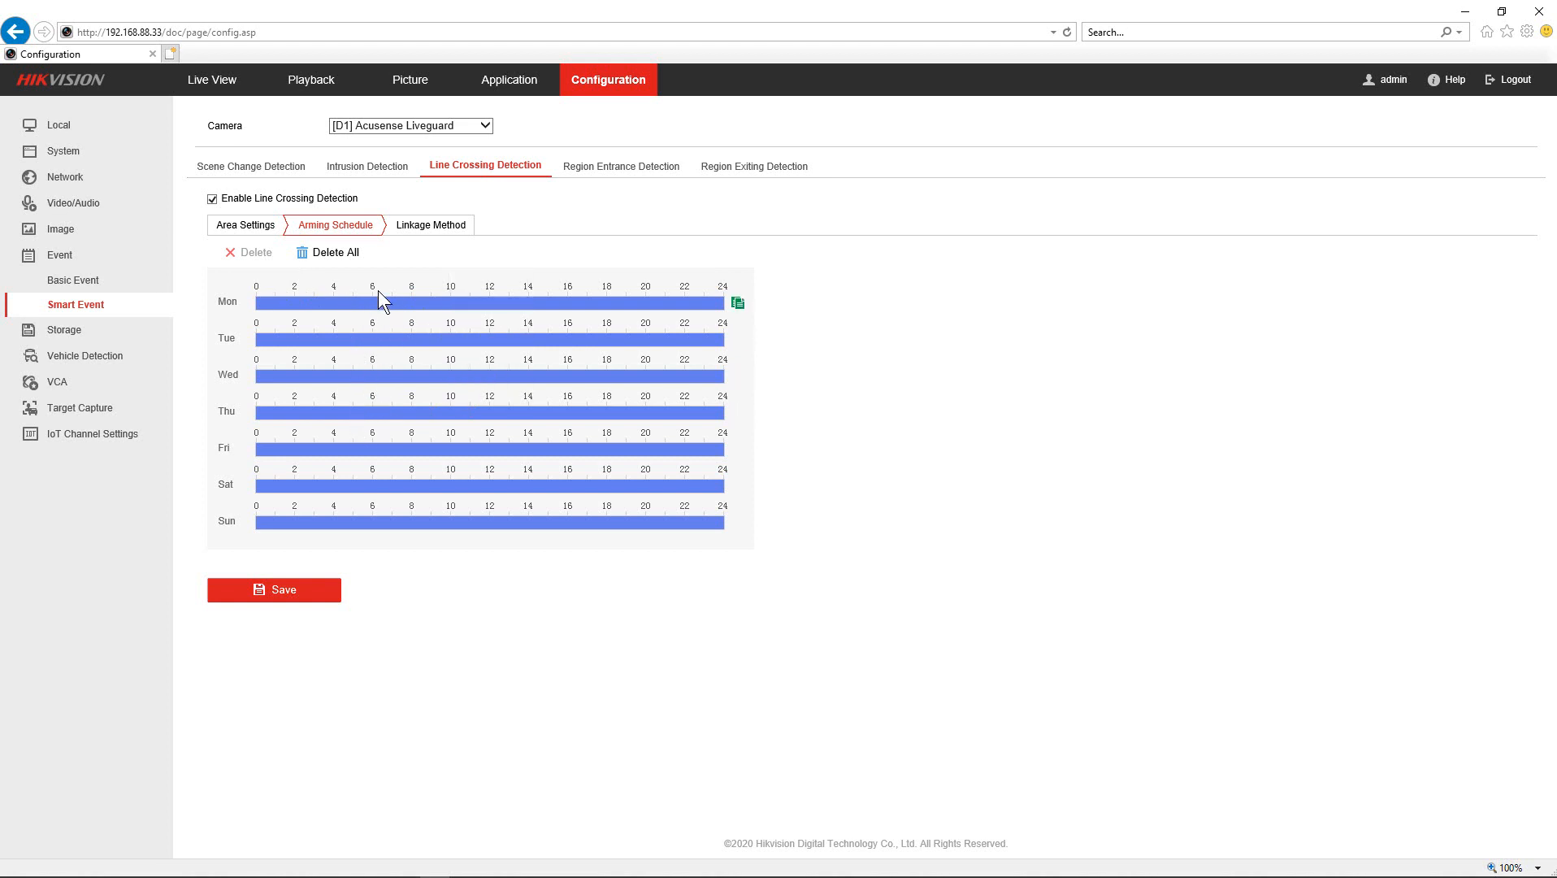
left_click(422, 231)
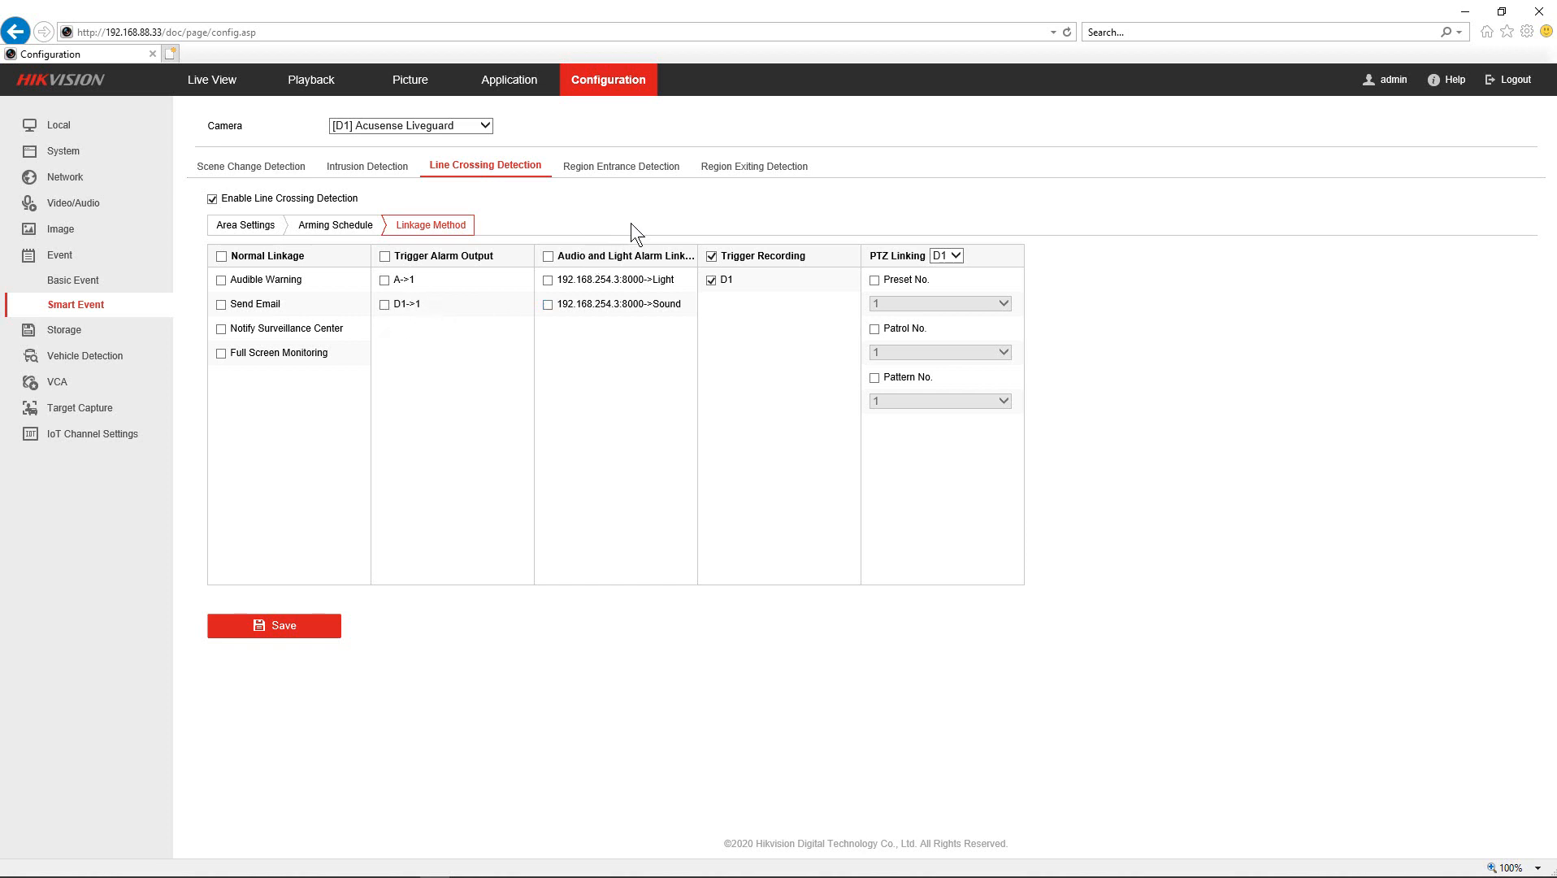
- Recheck the line crossing Arming Schedule (armed 0–24 h daily), then return to Area Settings
left_click(331, 229)
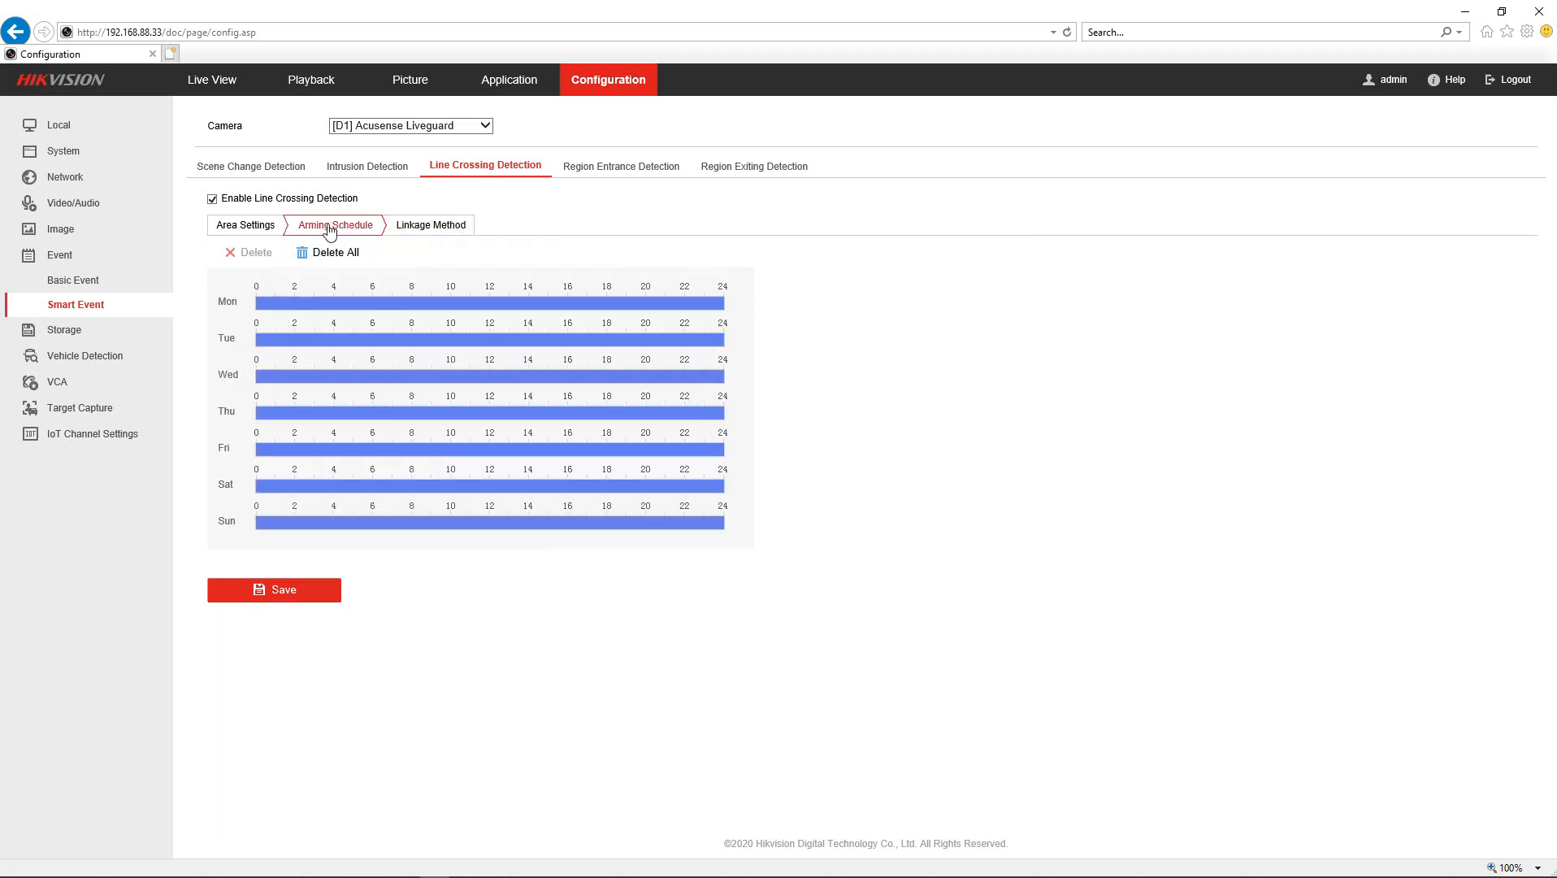
left_click(259, 227)
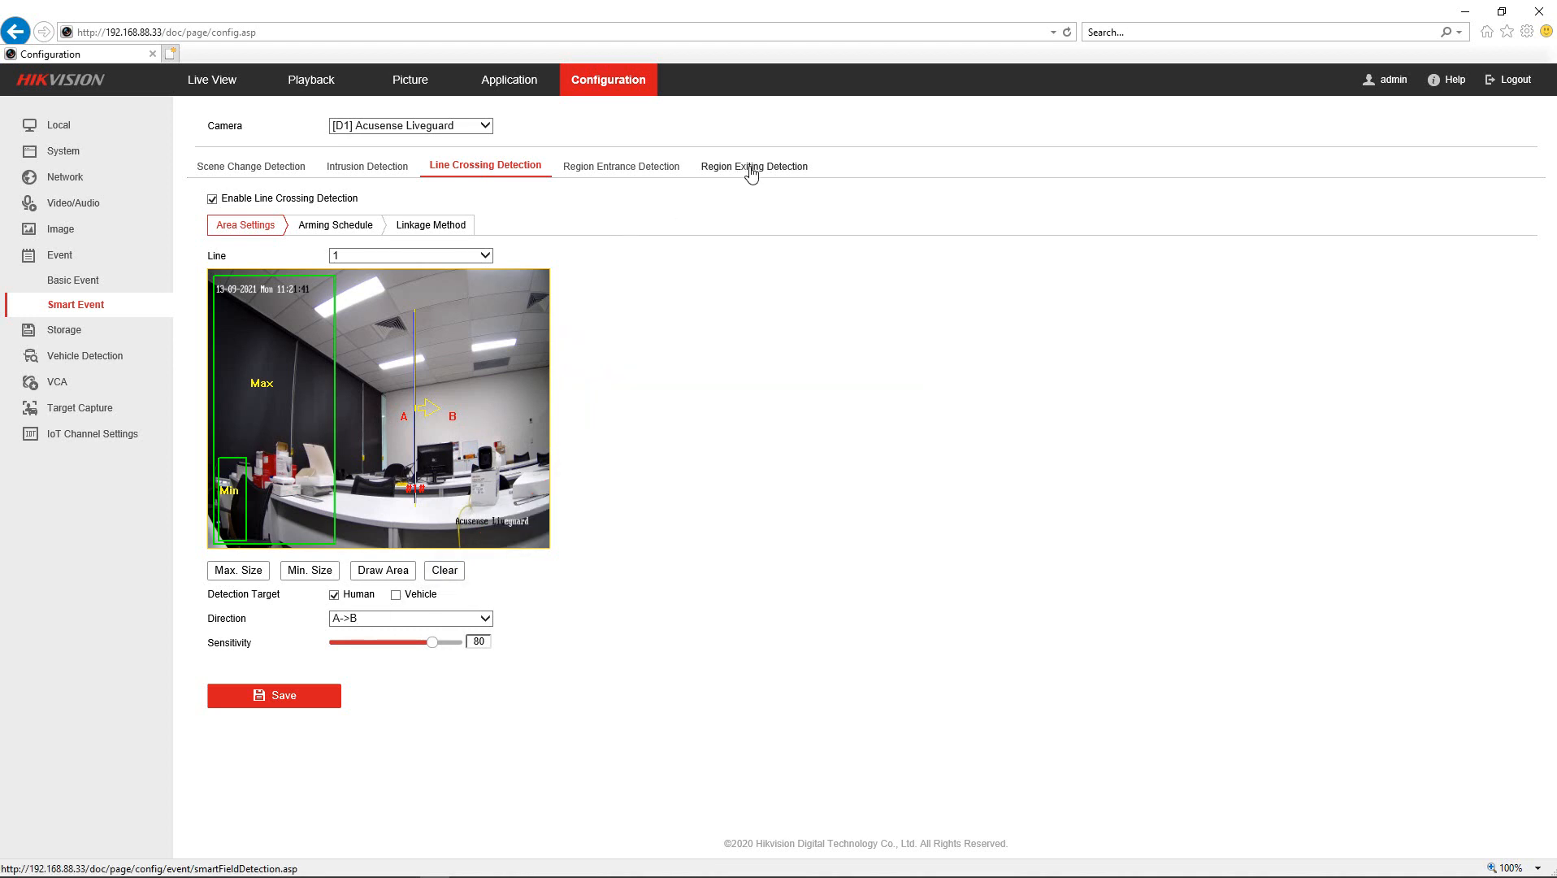
- Minimise SADP and rearrange windows so the NVR configuration page and phone mirror are visible
left_click_drag(1107, 10, 498, 66)
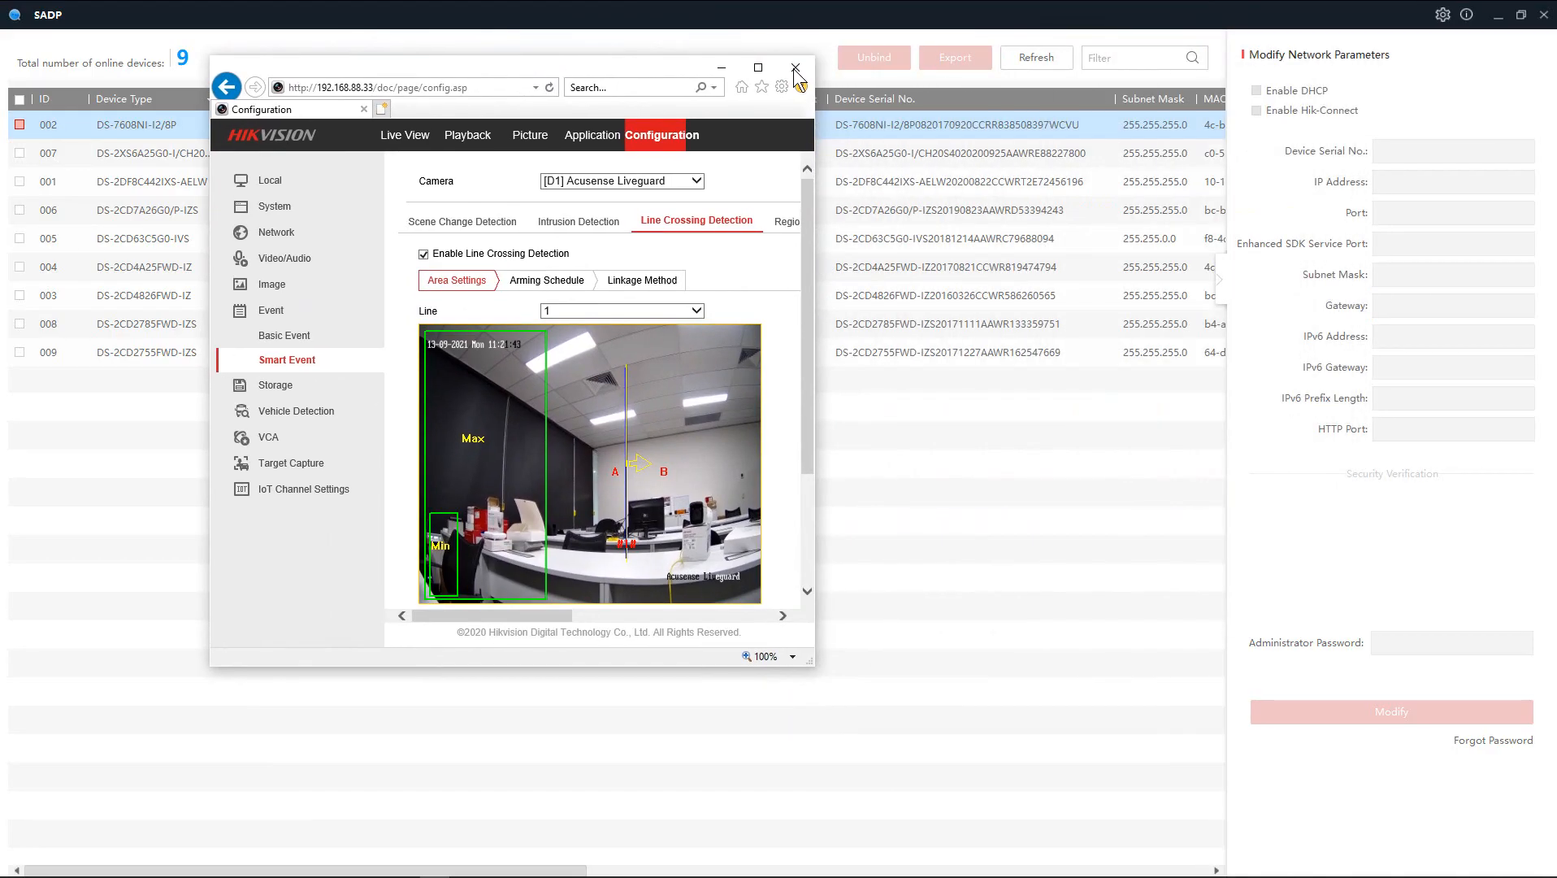
left_click(795, 66)
left_click(1498, 16)
left_click_drag(741, 65, 478, 50)
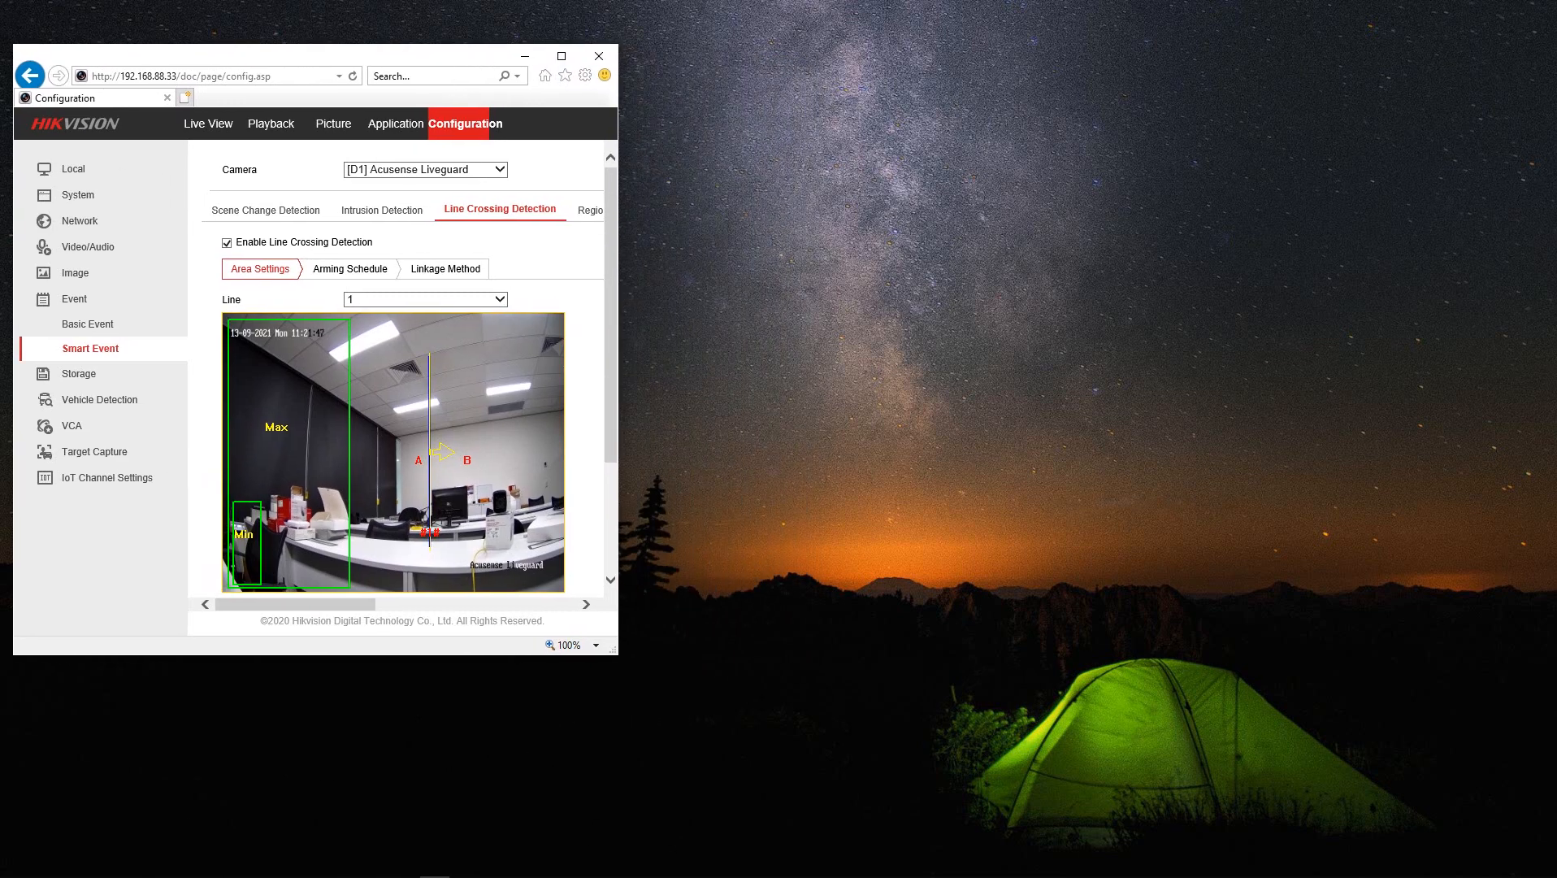
left_click_drag(0, 236, 1357, 29)
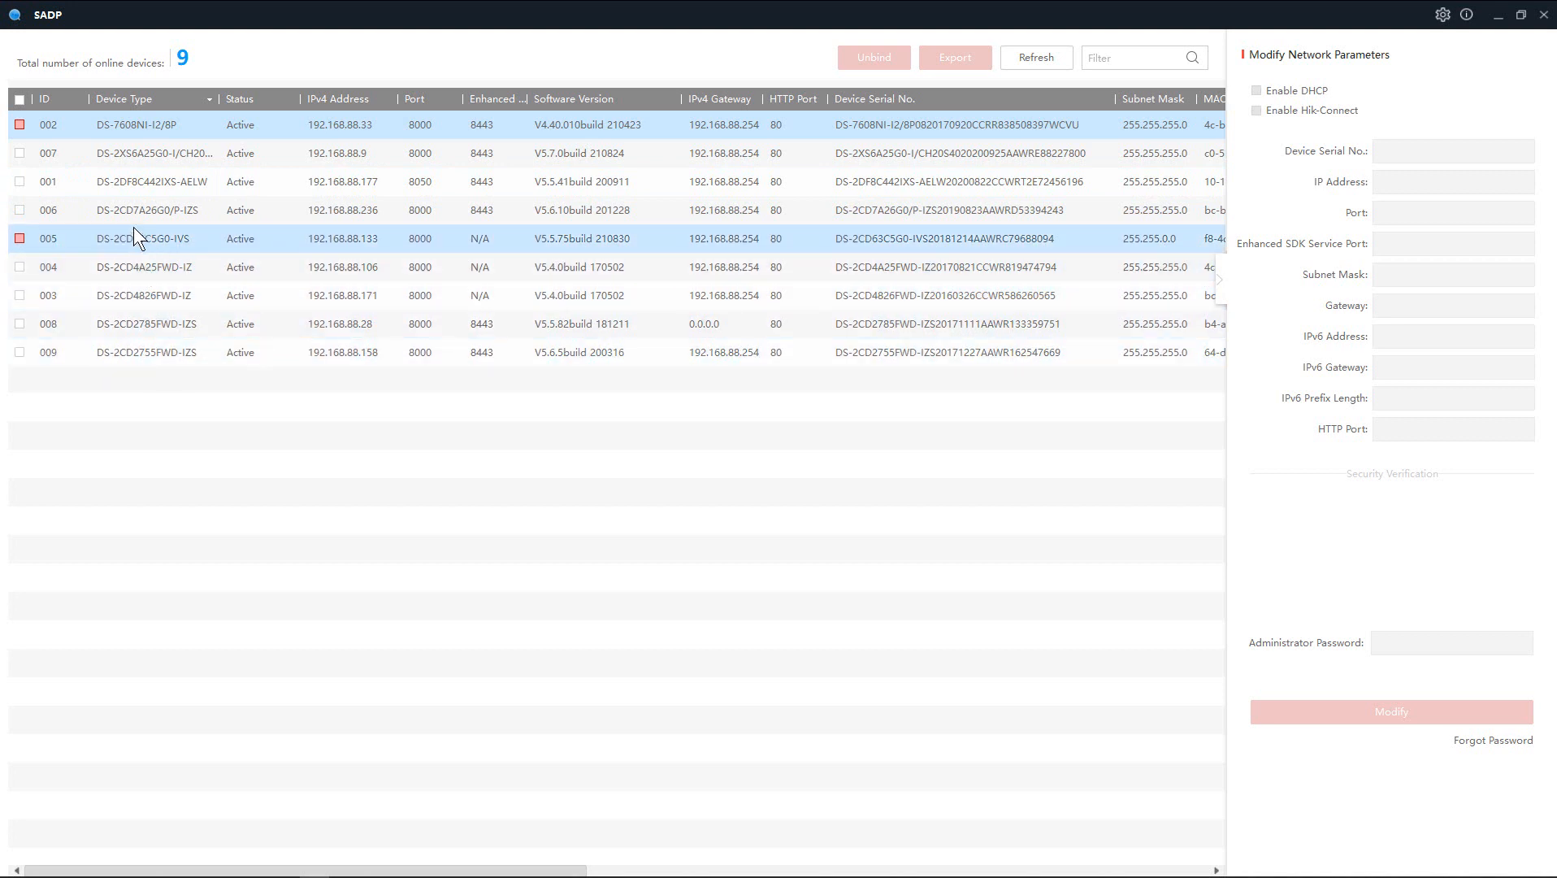
left_click(337, 214)
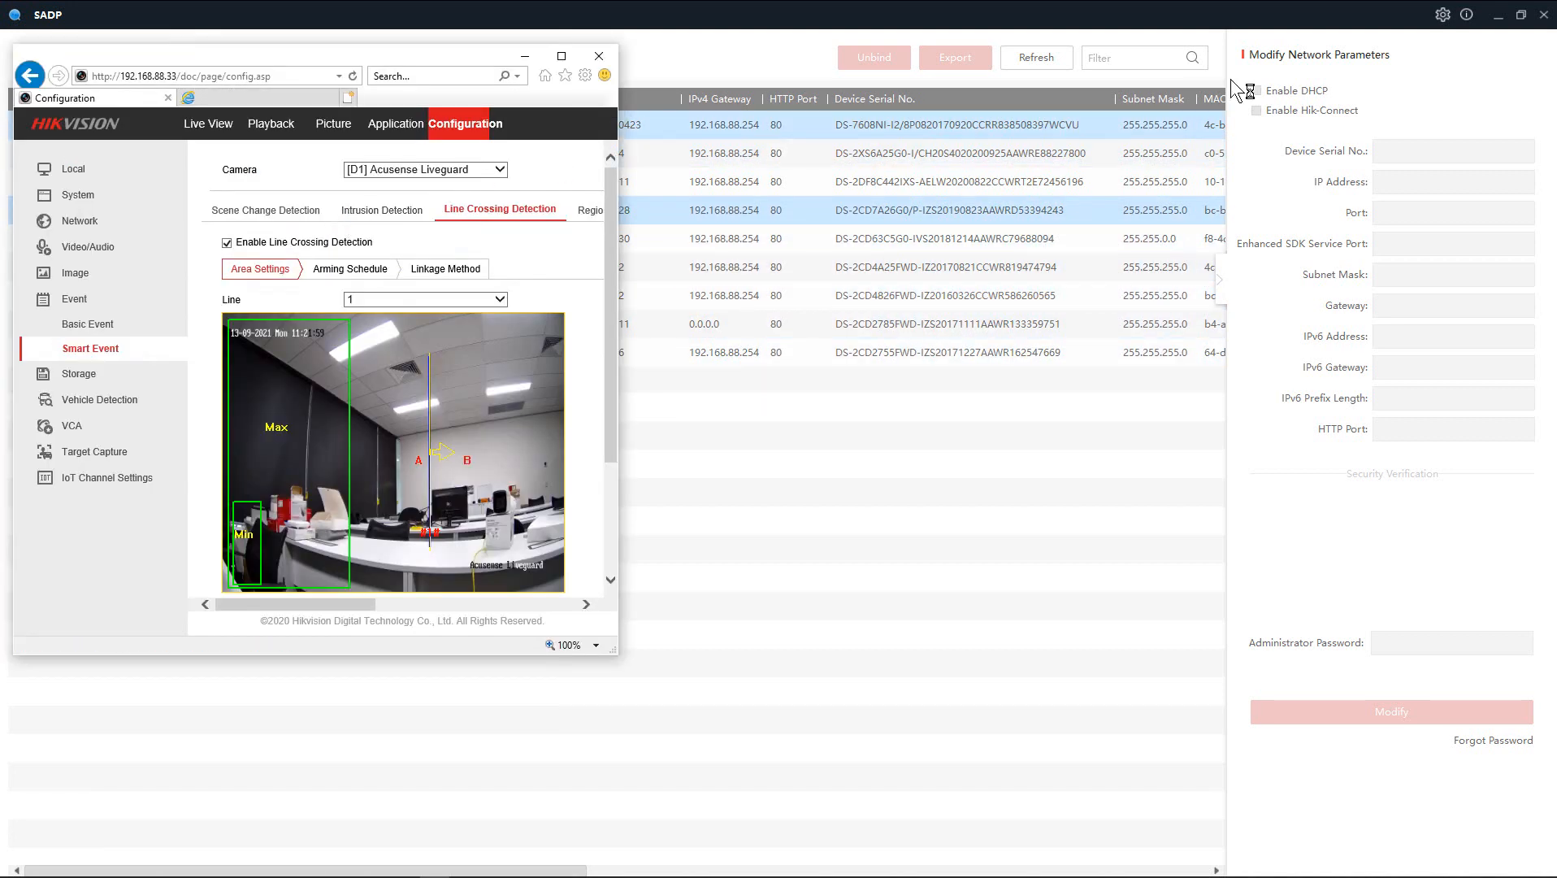
left_click(1496, 16)
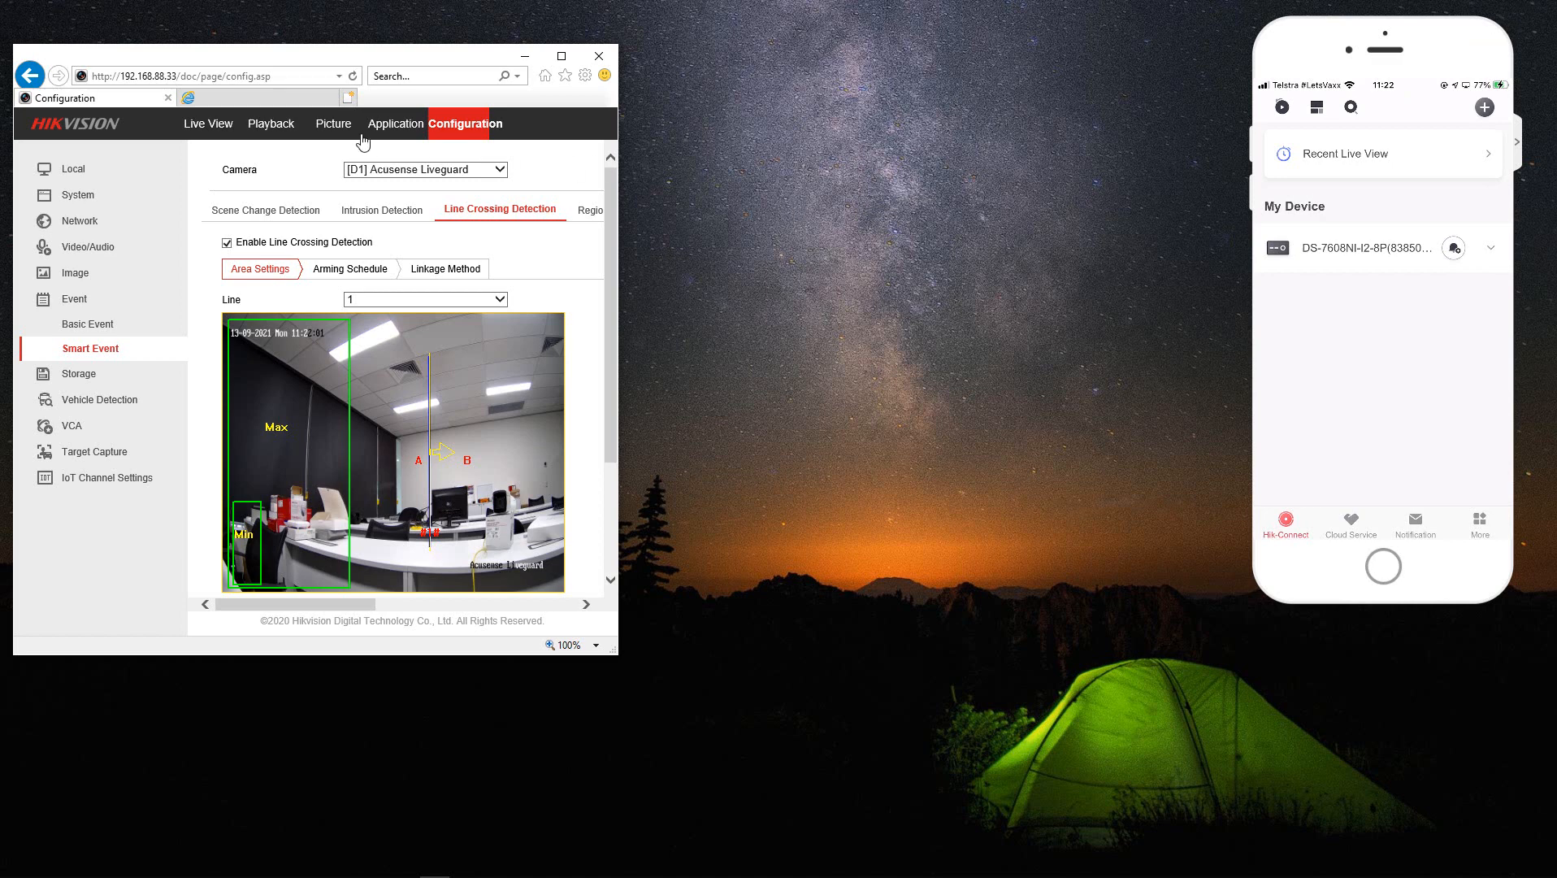
- Log in to camera 192.168.88.236 with the admin account and detach its Live View into its own window
left_click(239, 98)
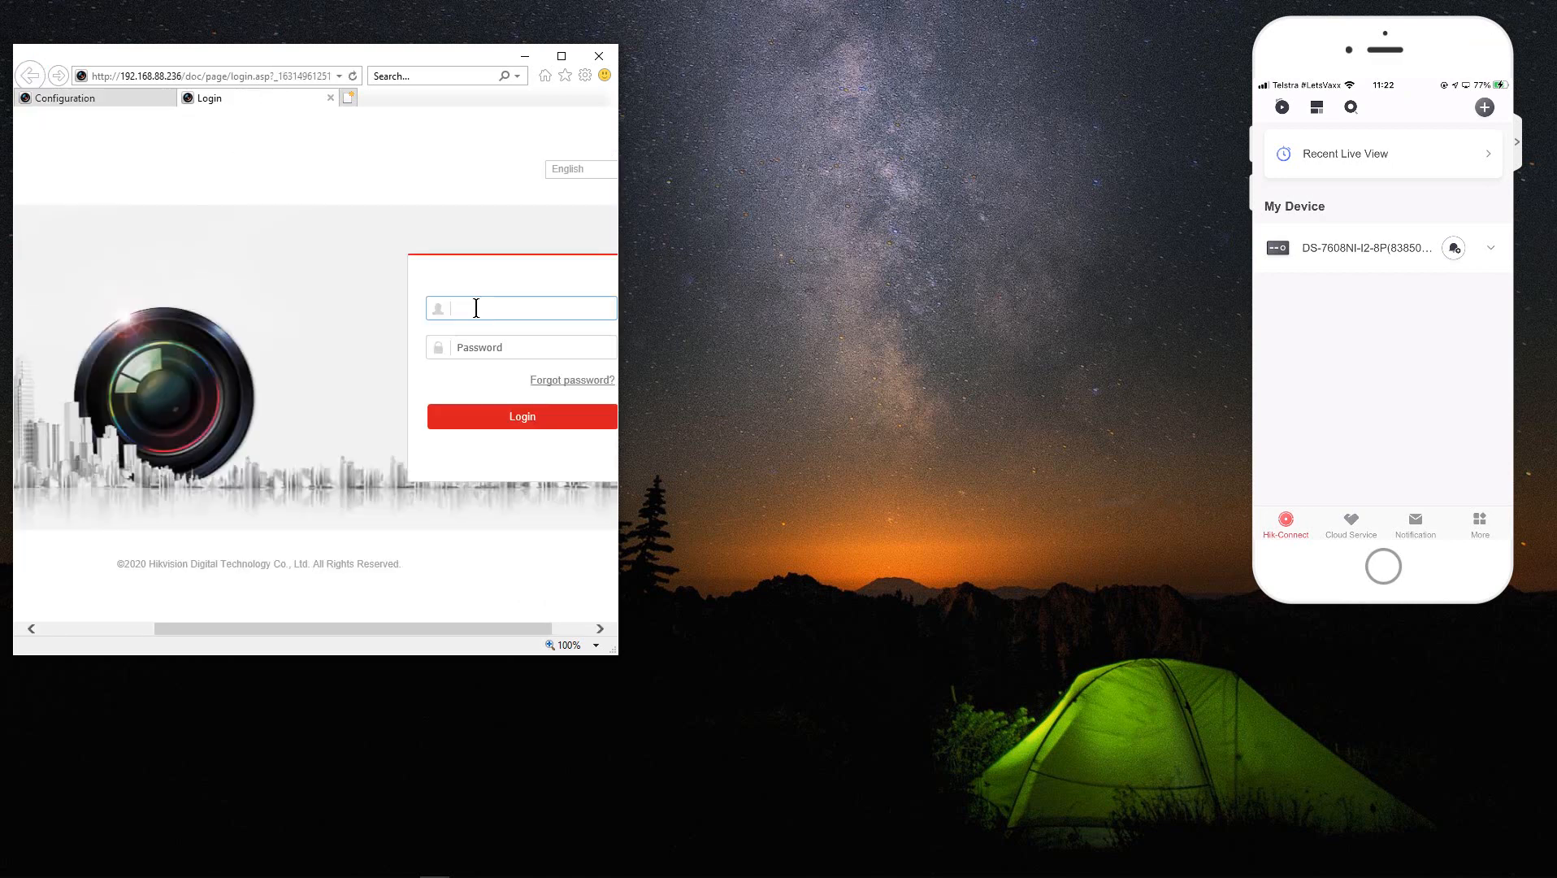
type("admin")
key("Tab")
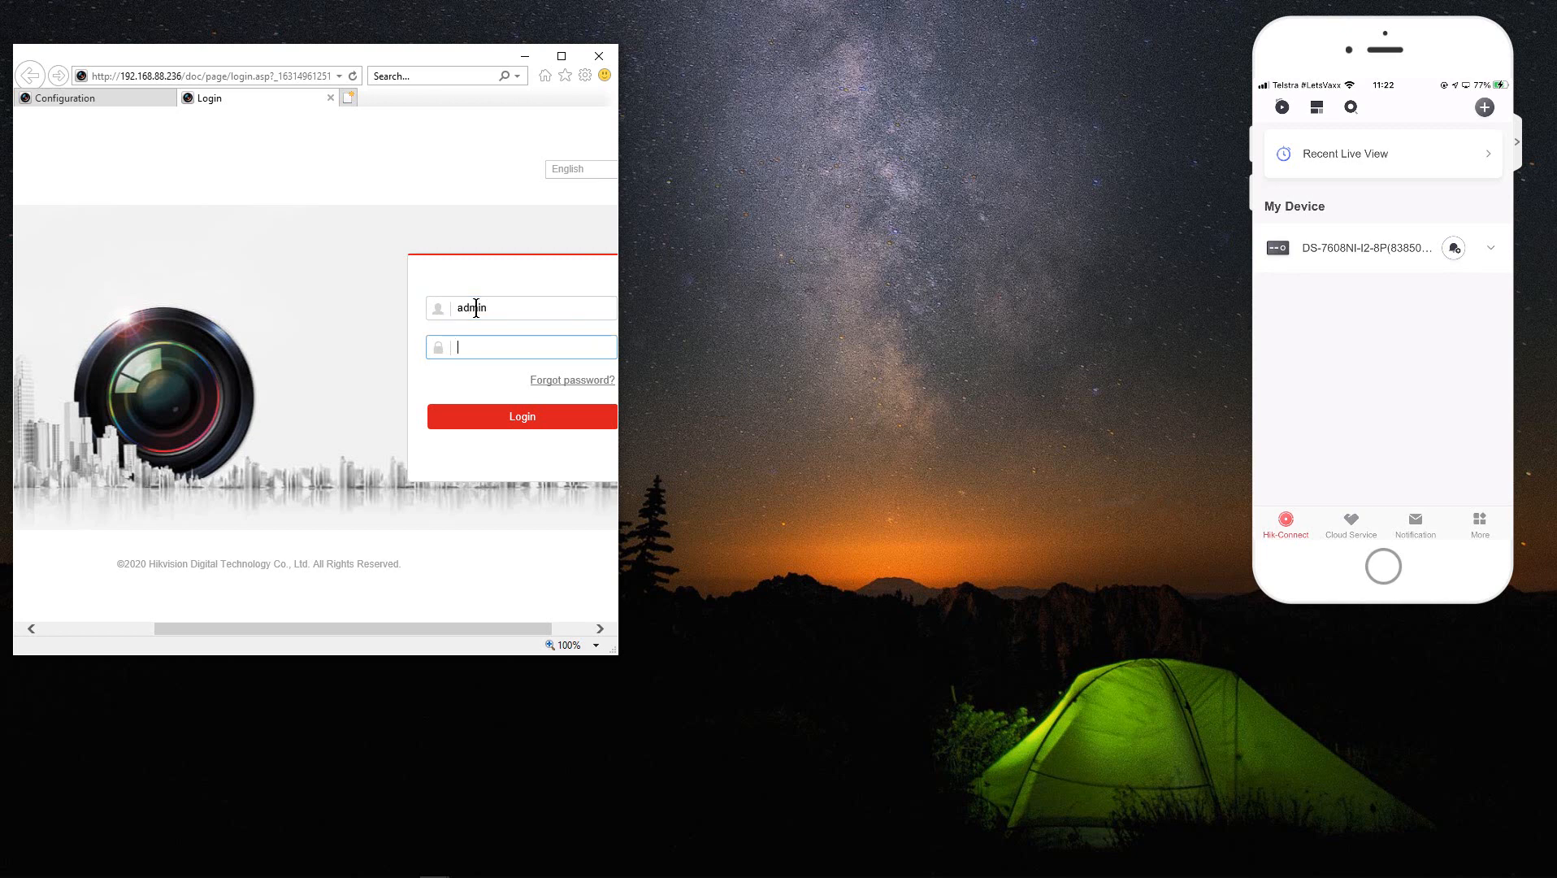
type("•••••••••")
key("Return")
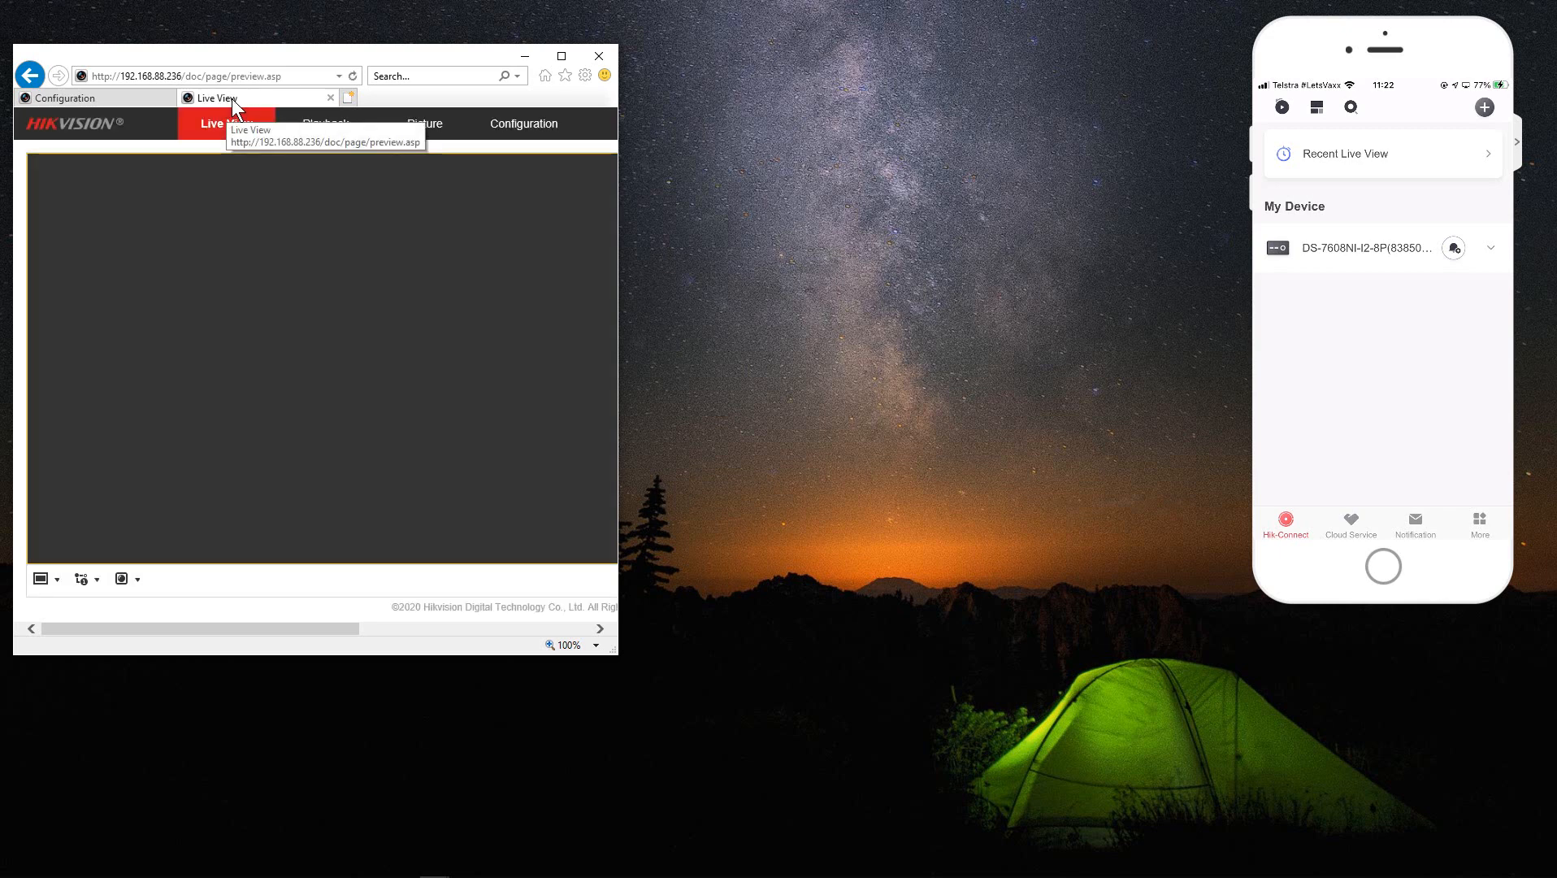
left_click_drag(236, 101, 889, 62)
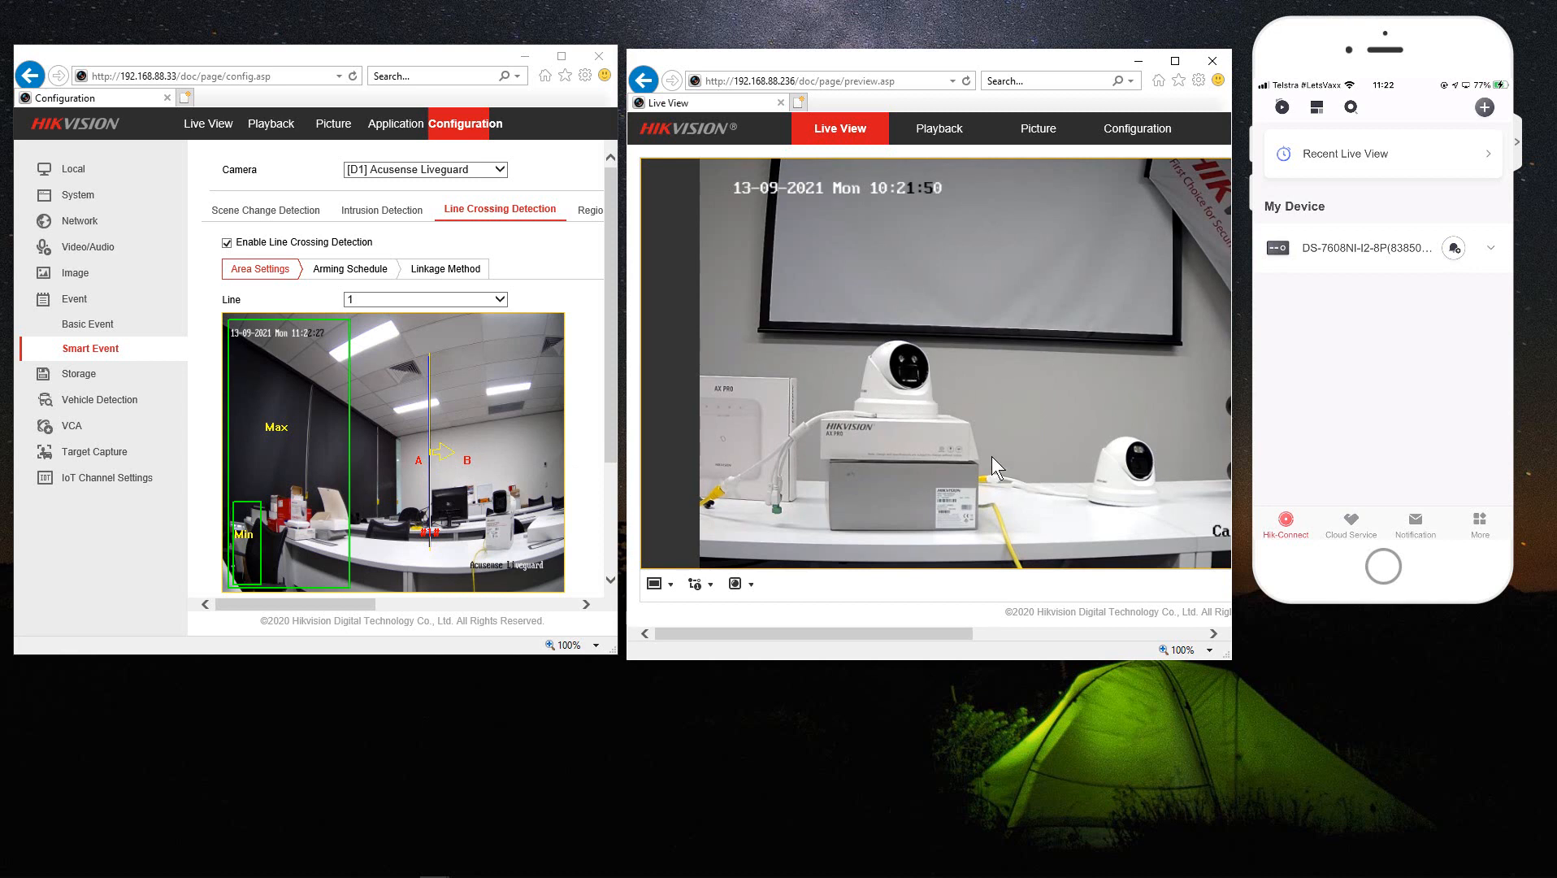
- Open the DS-7608NI-I2-8P recorder's device page in Hik-Connect, then its Settings page
left_click_drag(1339, 34, 1339, 81)
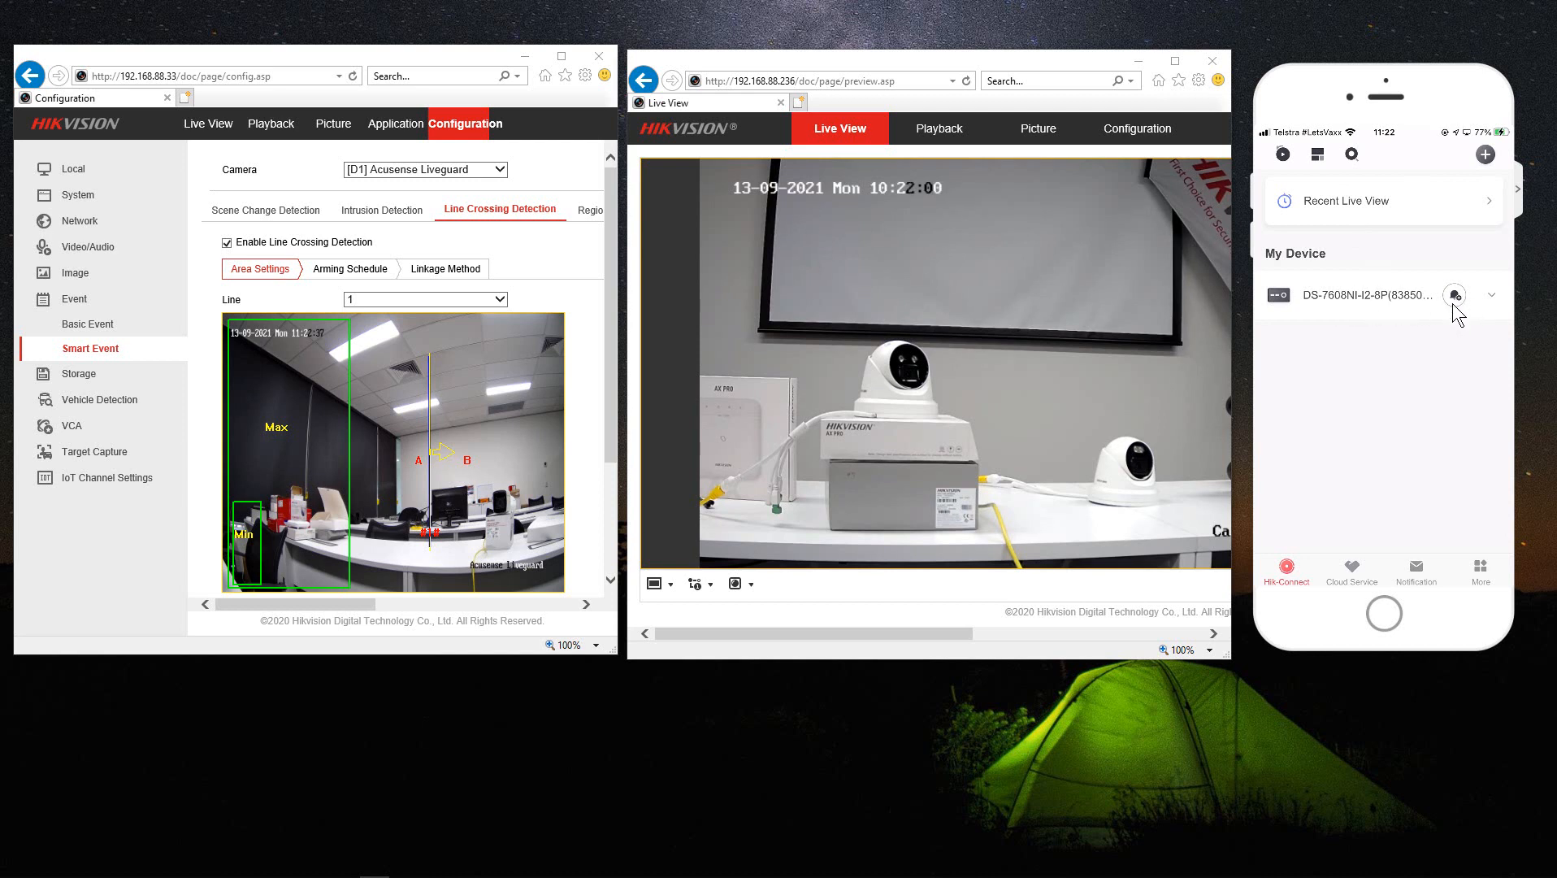
left_click(1337, 300)
left_click(1455, 296)
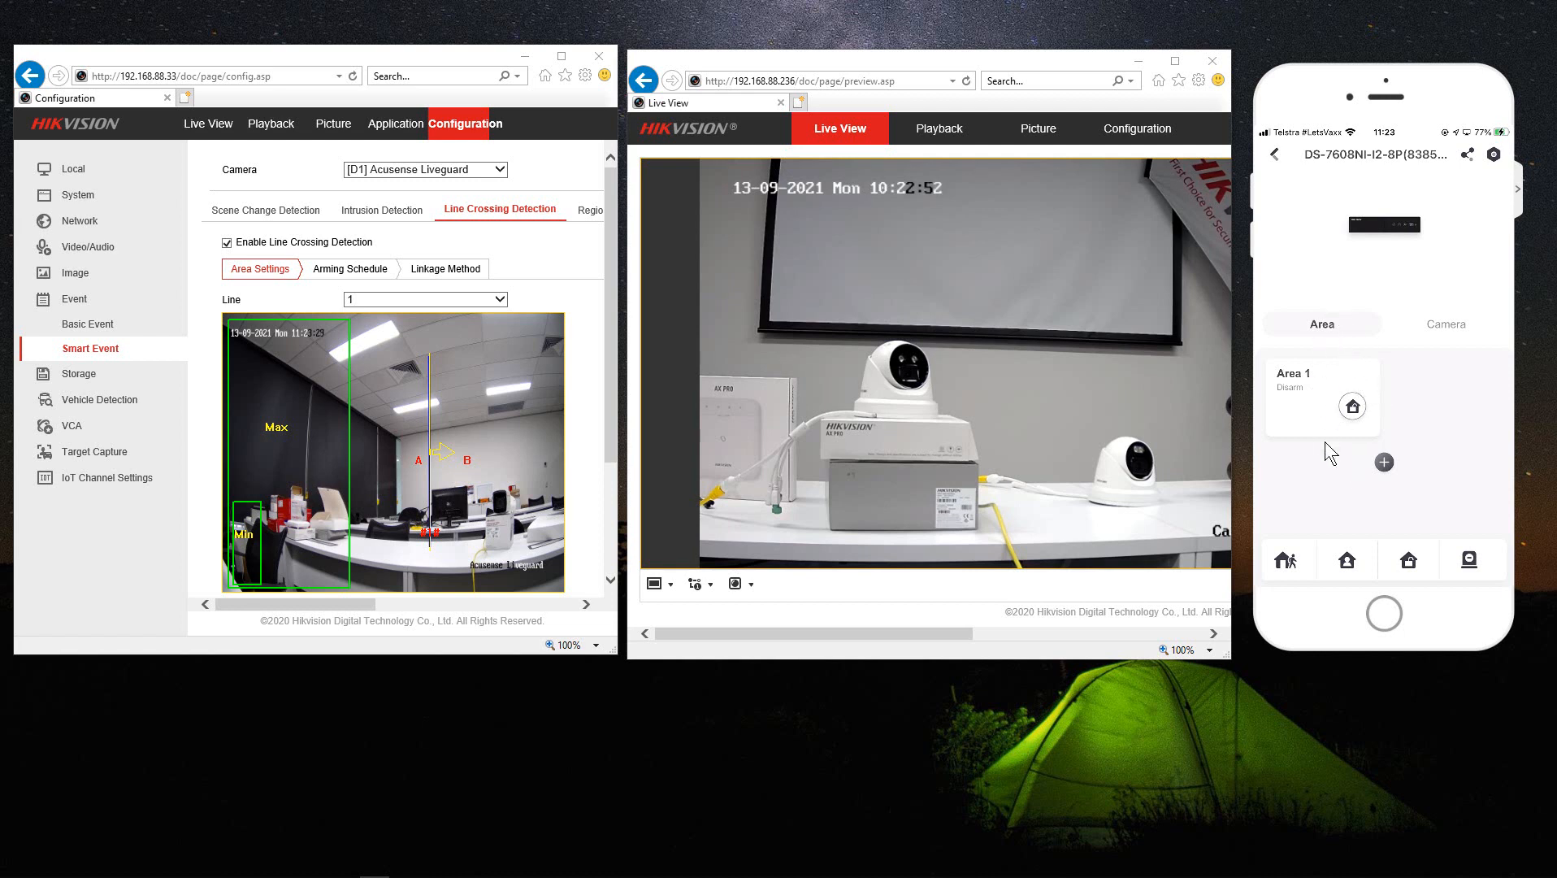
left_click(1494, 157)
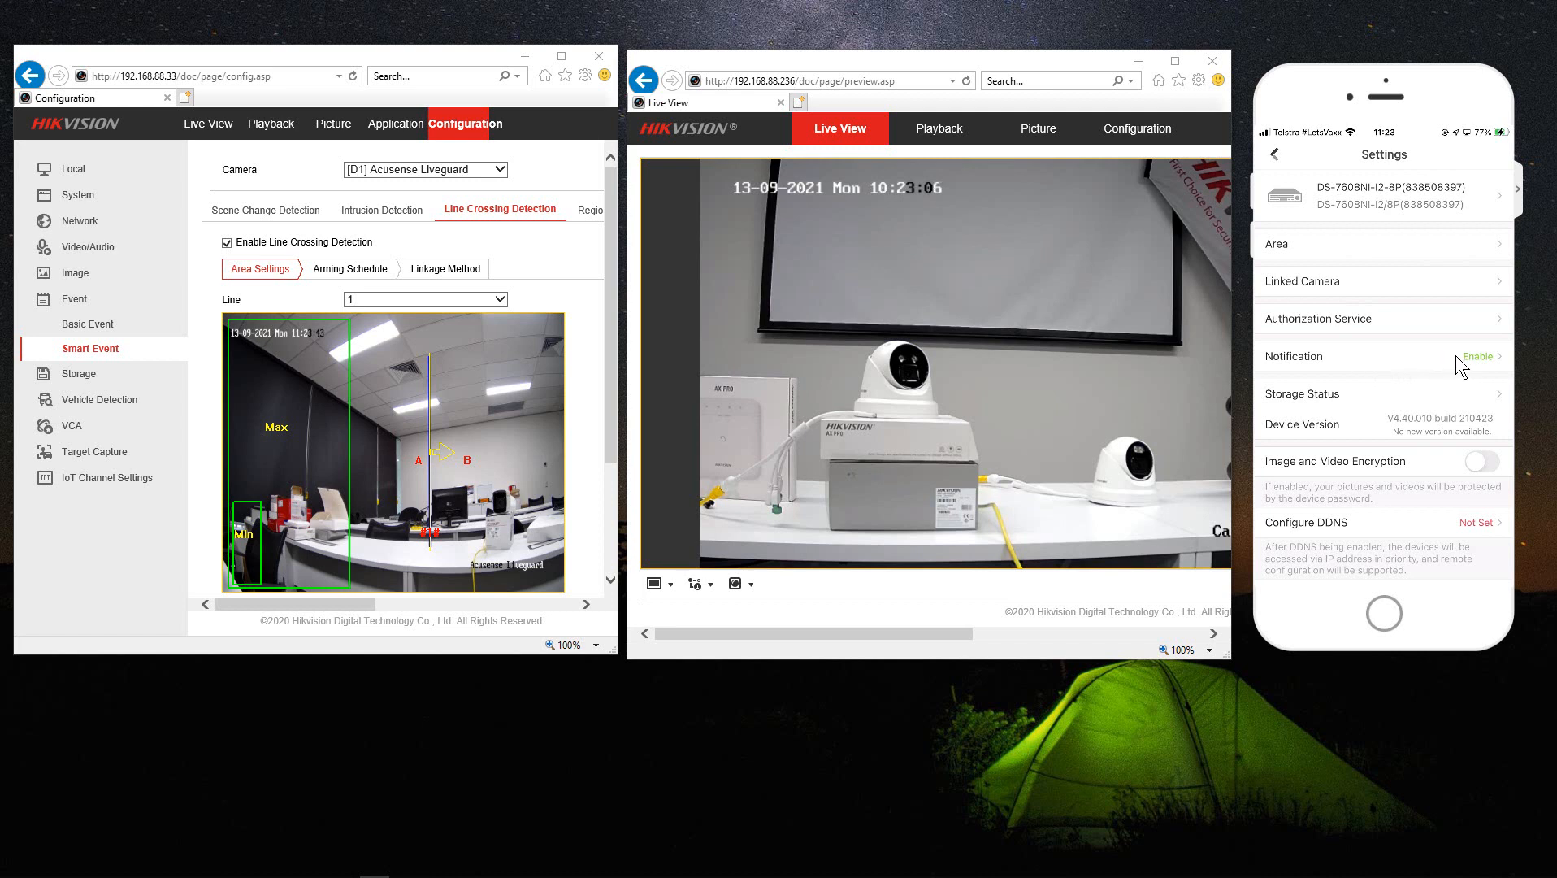
- Open Area 1's settings from the recorder's Area list
left_click(1285, 248)
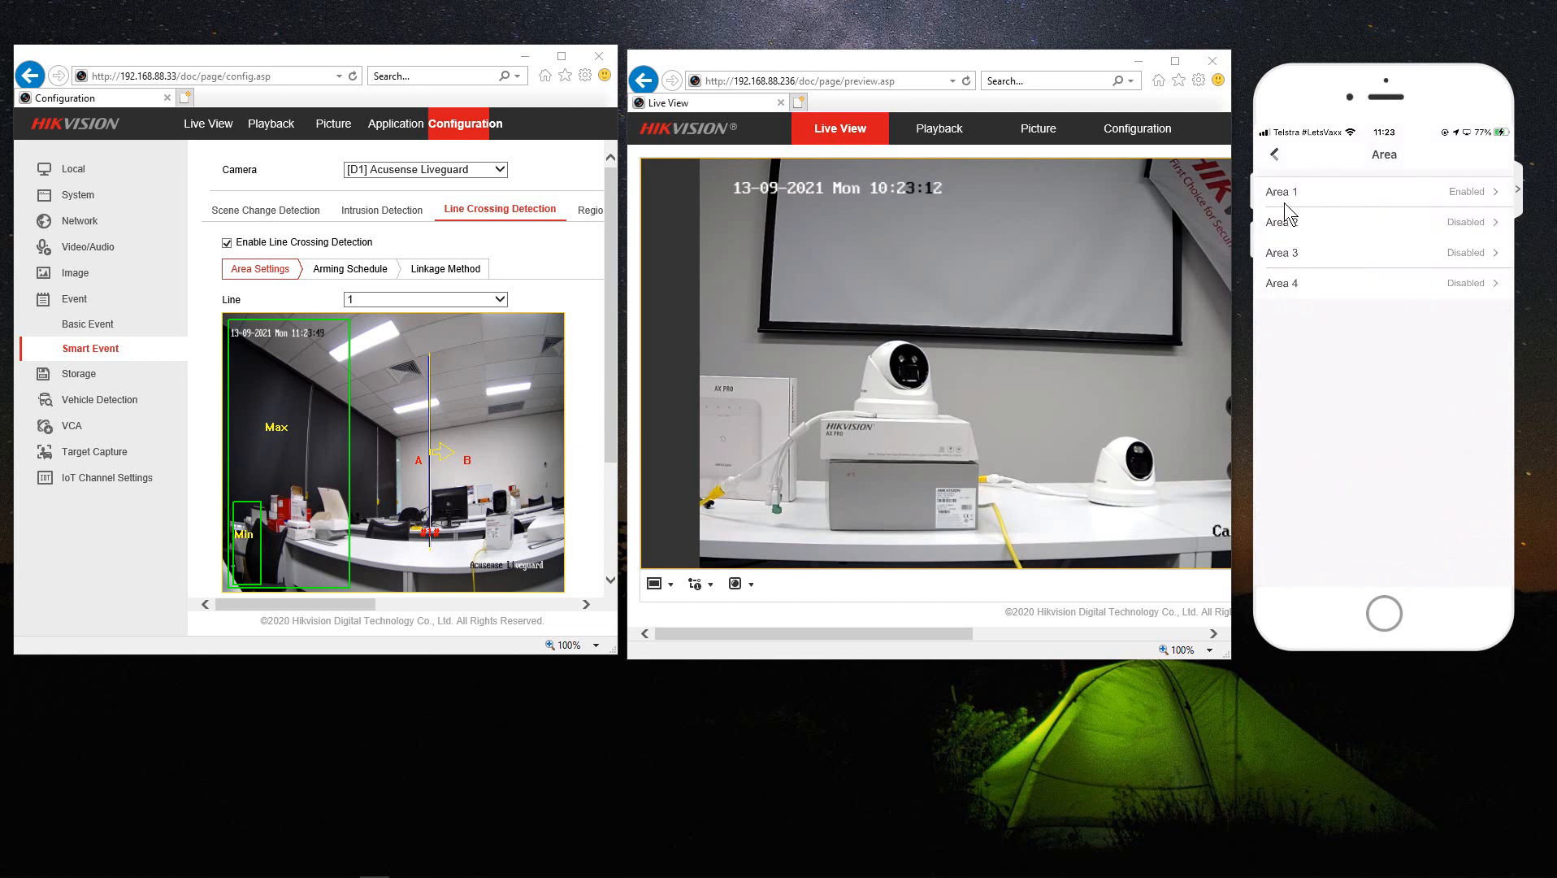
left_click(1445, 199)
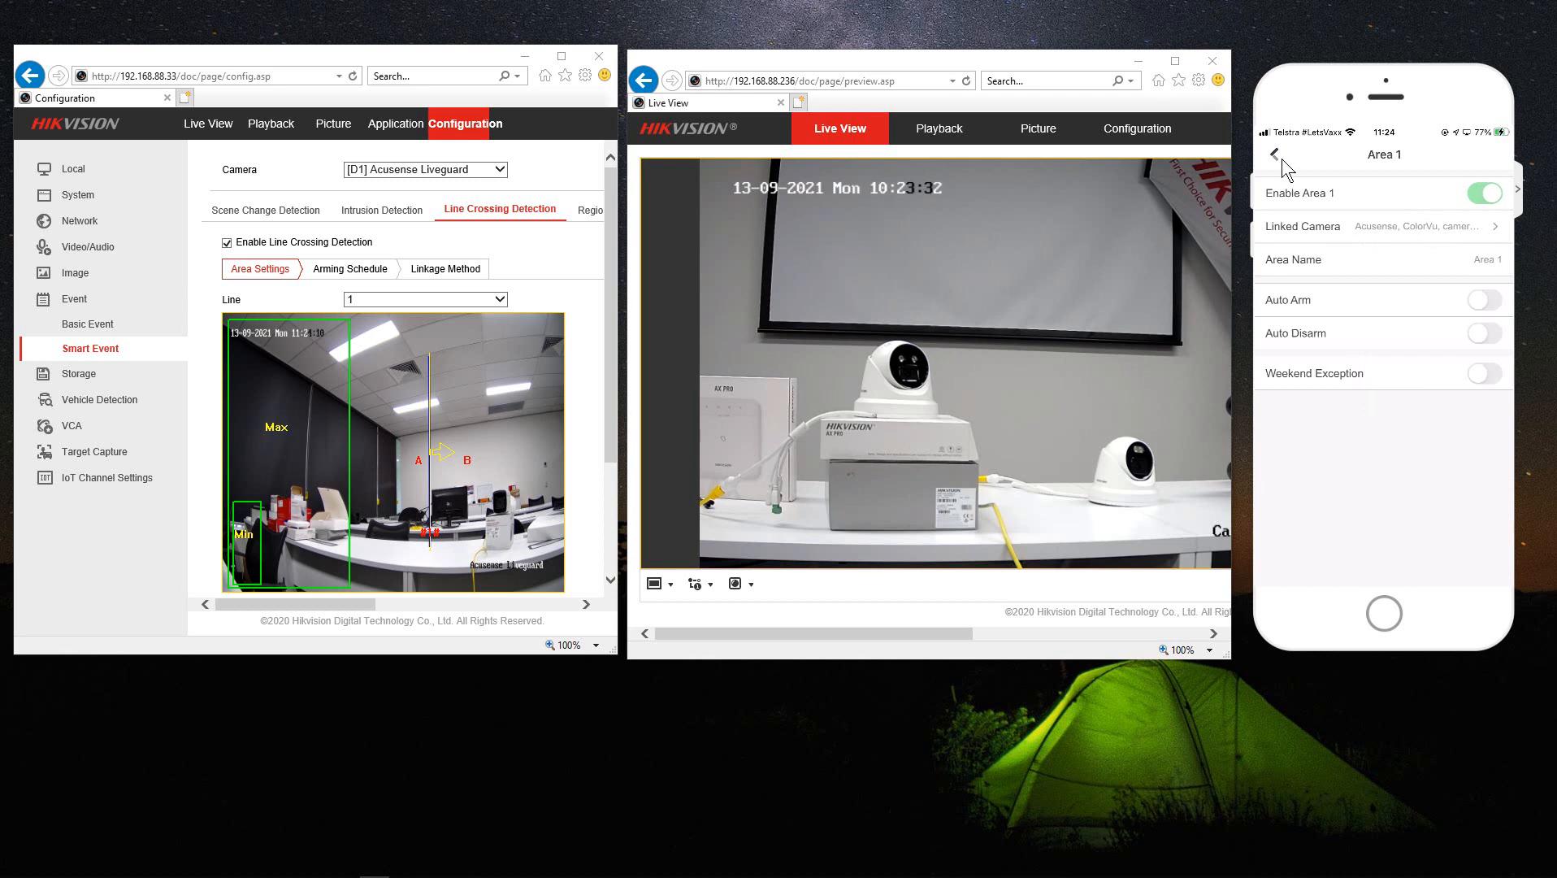
- Replace the name 'Area 1' with 'Back Yard'
left_click(1470, 257)
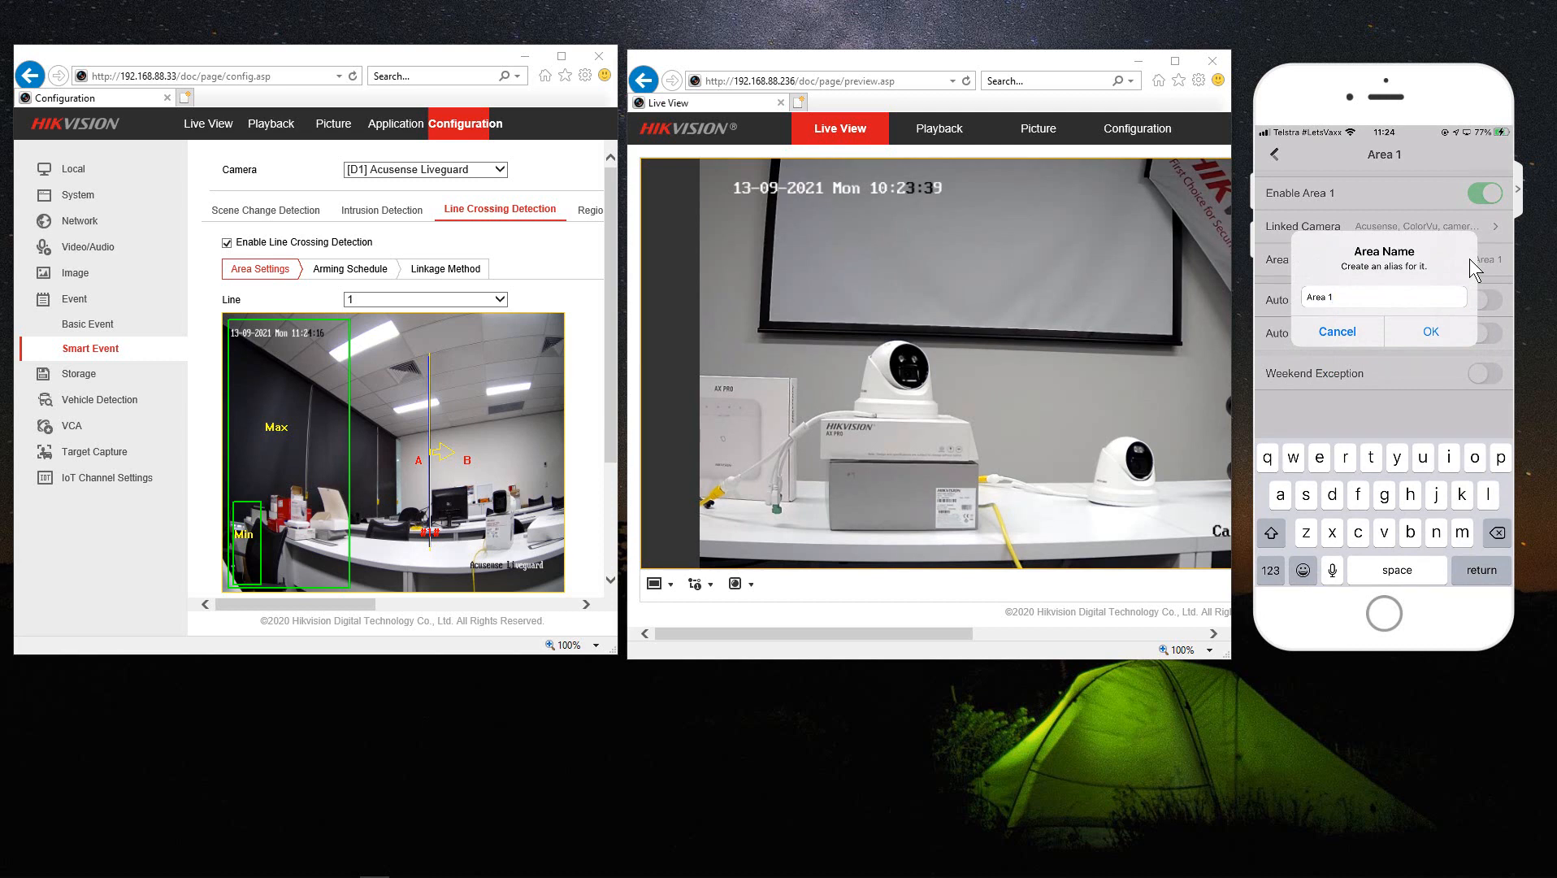
key("BackSpace")
key("BackSpace")
key("BackSpace")
key("BackSpace")
key("BackSpace")
key("BackSpace")
key("shift")
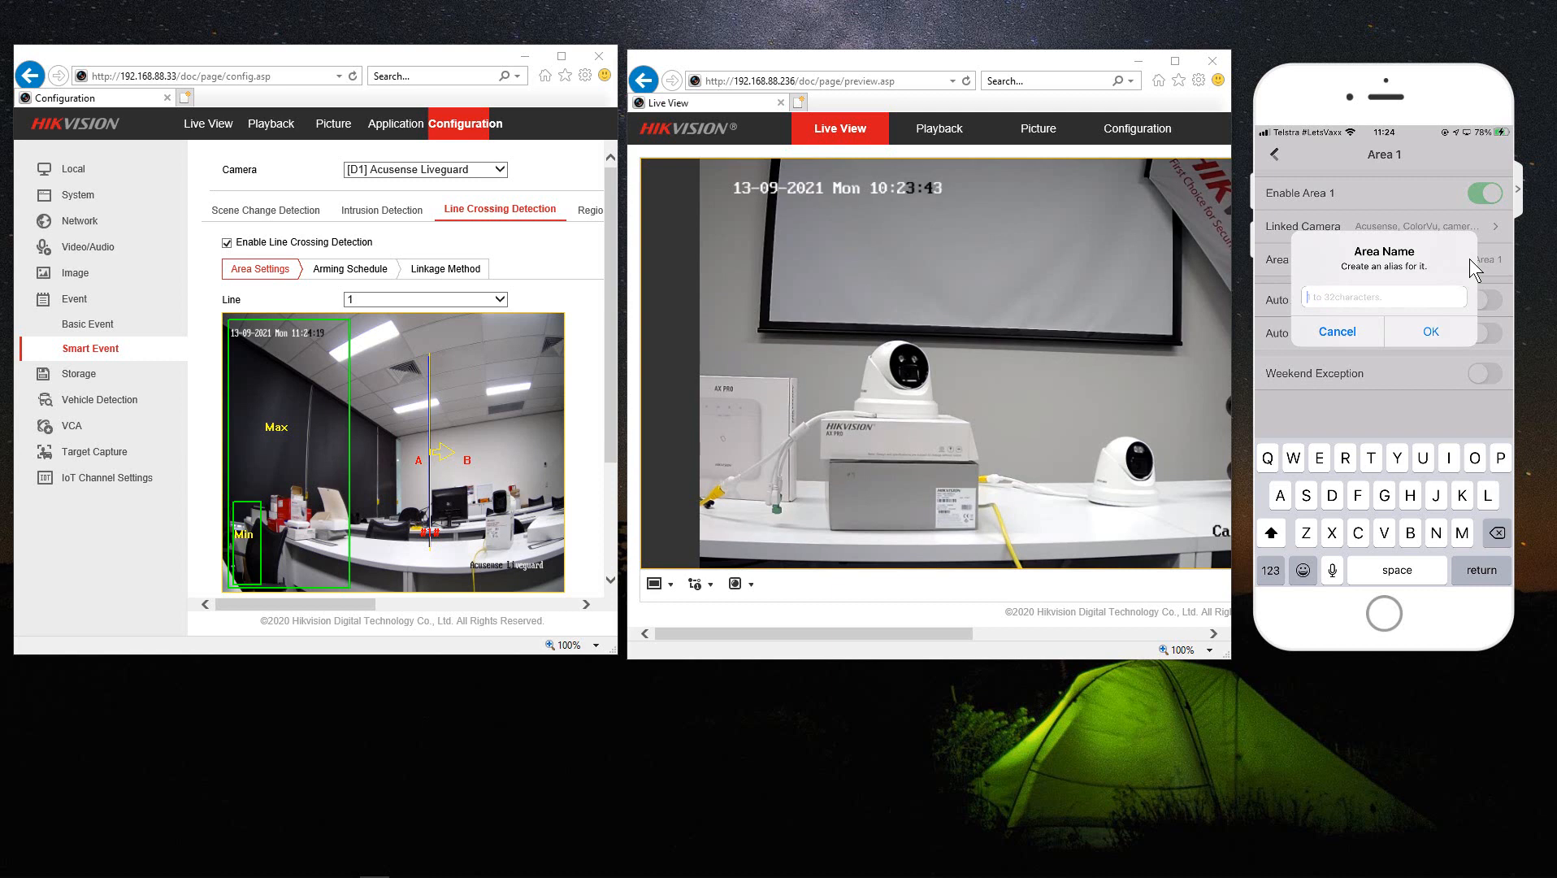
type("Back")
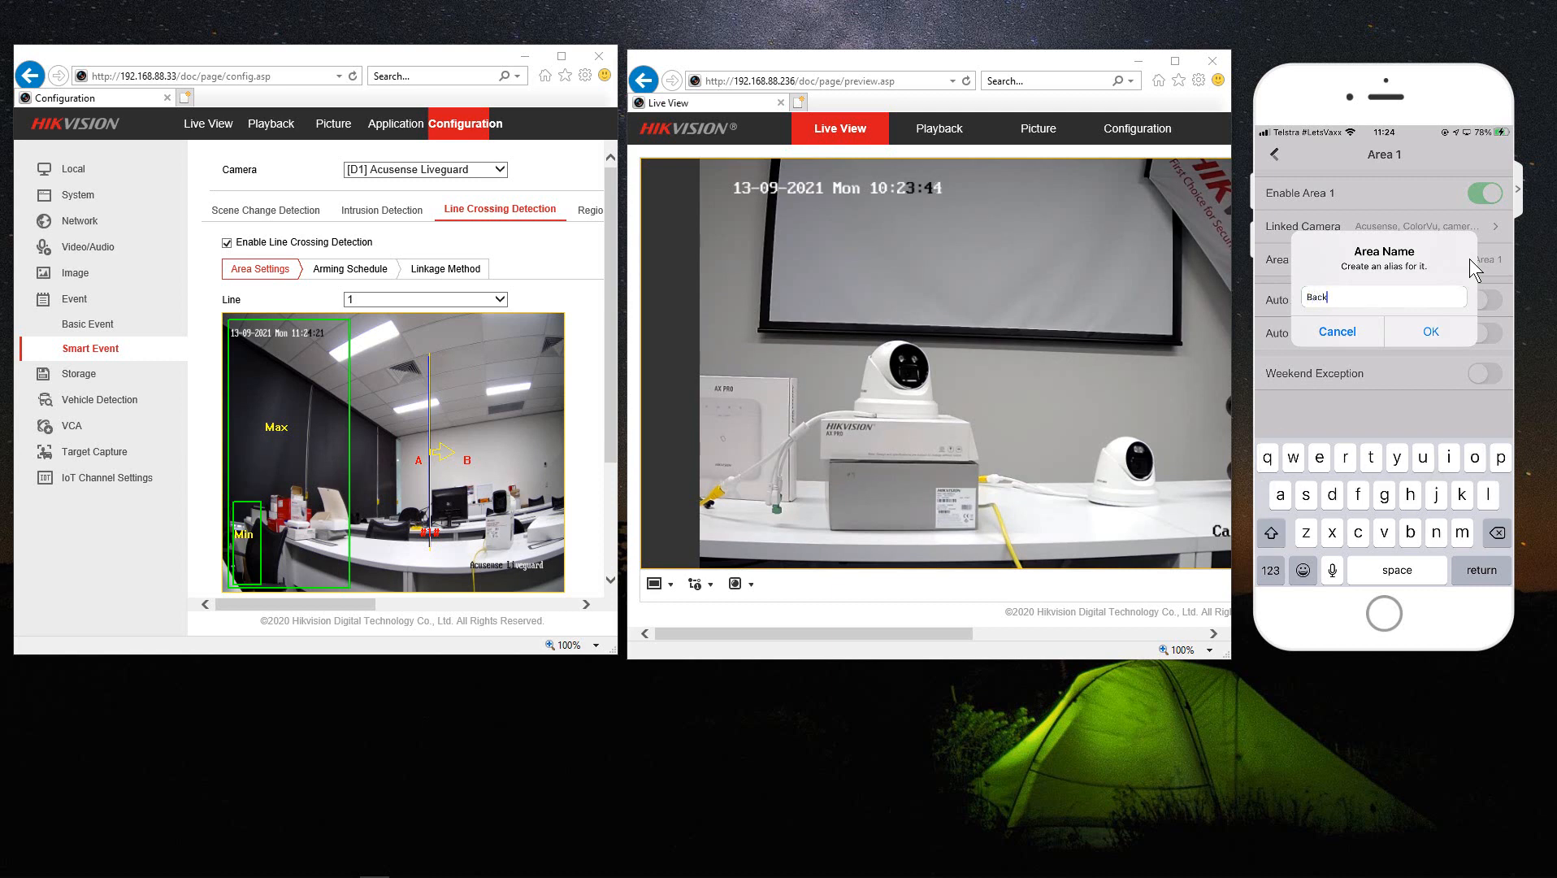
type(" Yard")
key("Return")
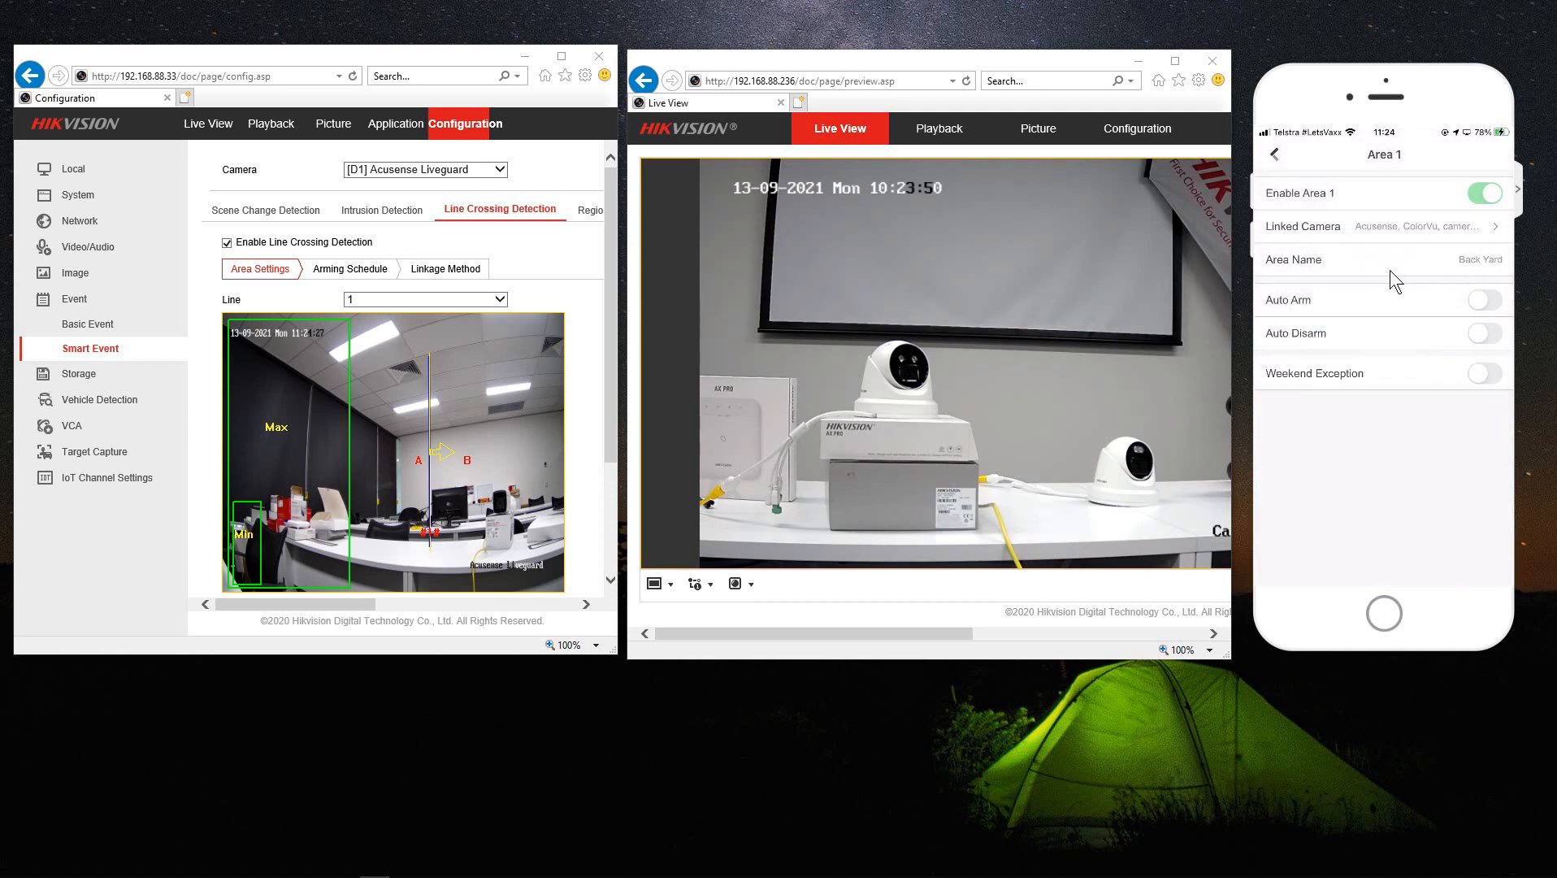
- Switch on Auto Arm for Back Yard and check the Auto Arm Time picker at 00:00
left_click(1486, 309)
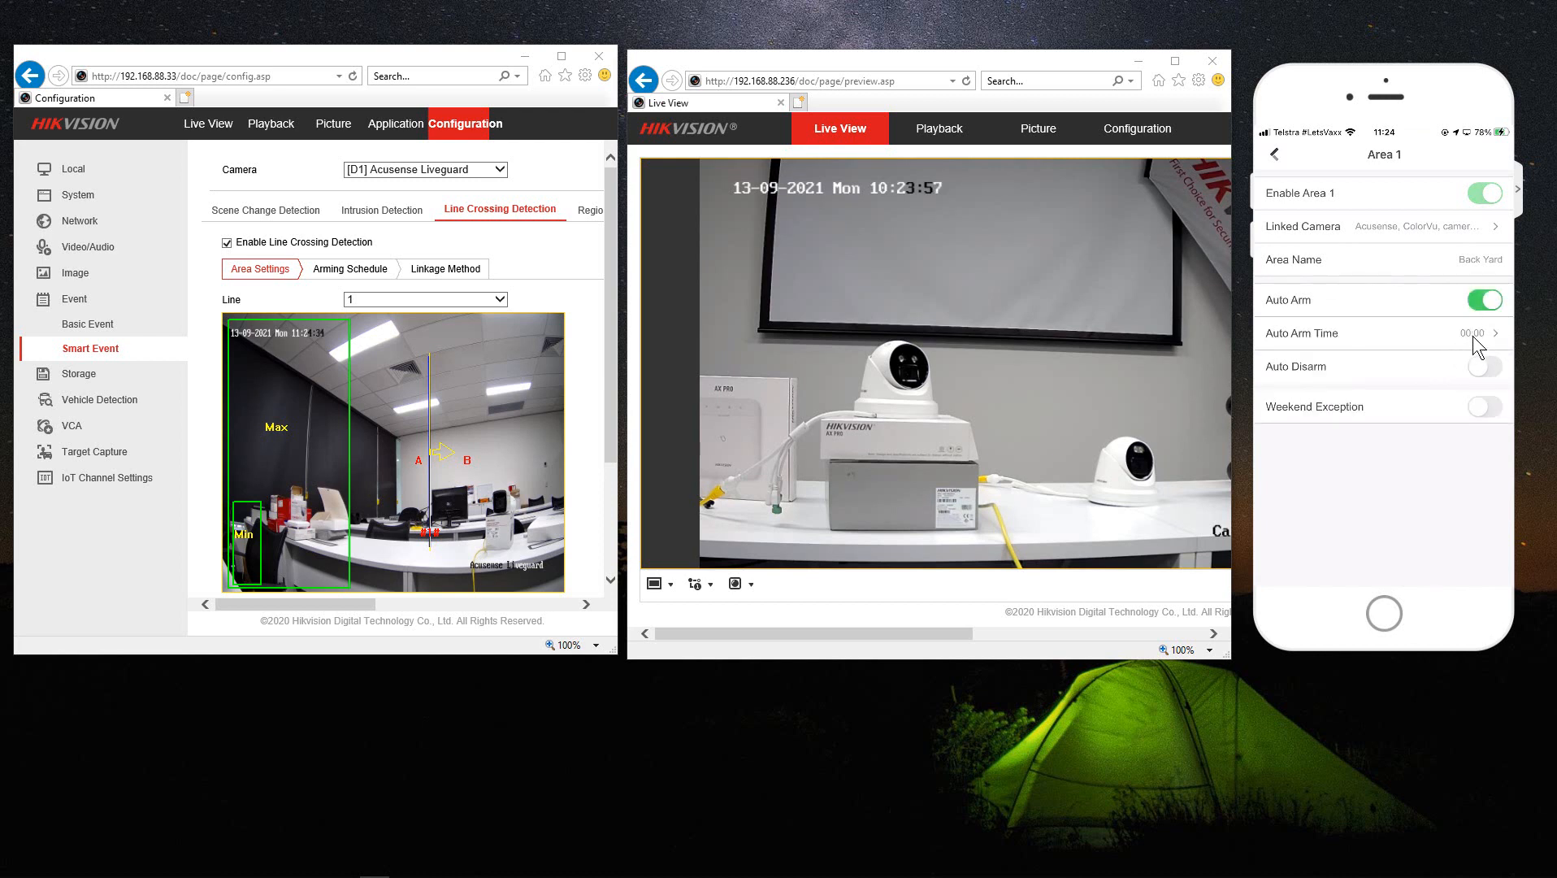
left_click(1473, 336)
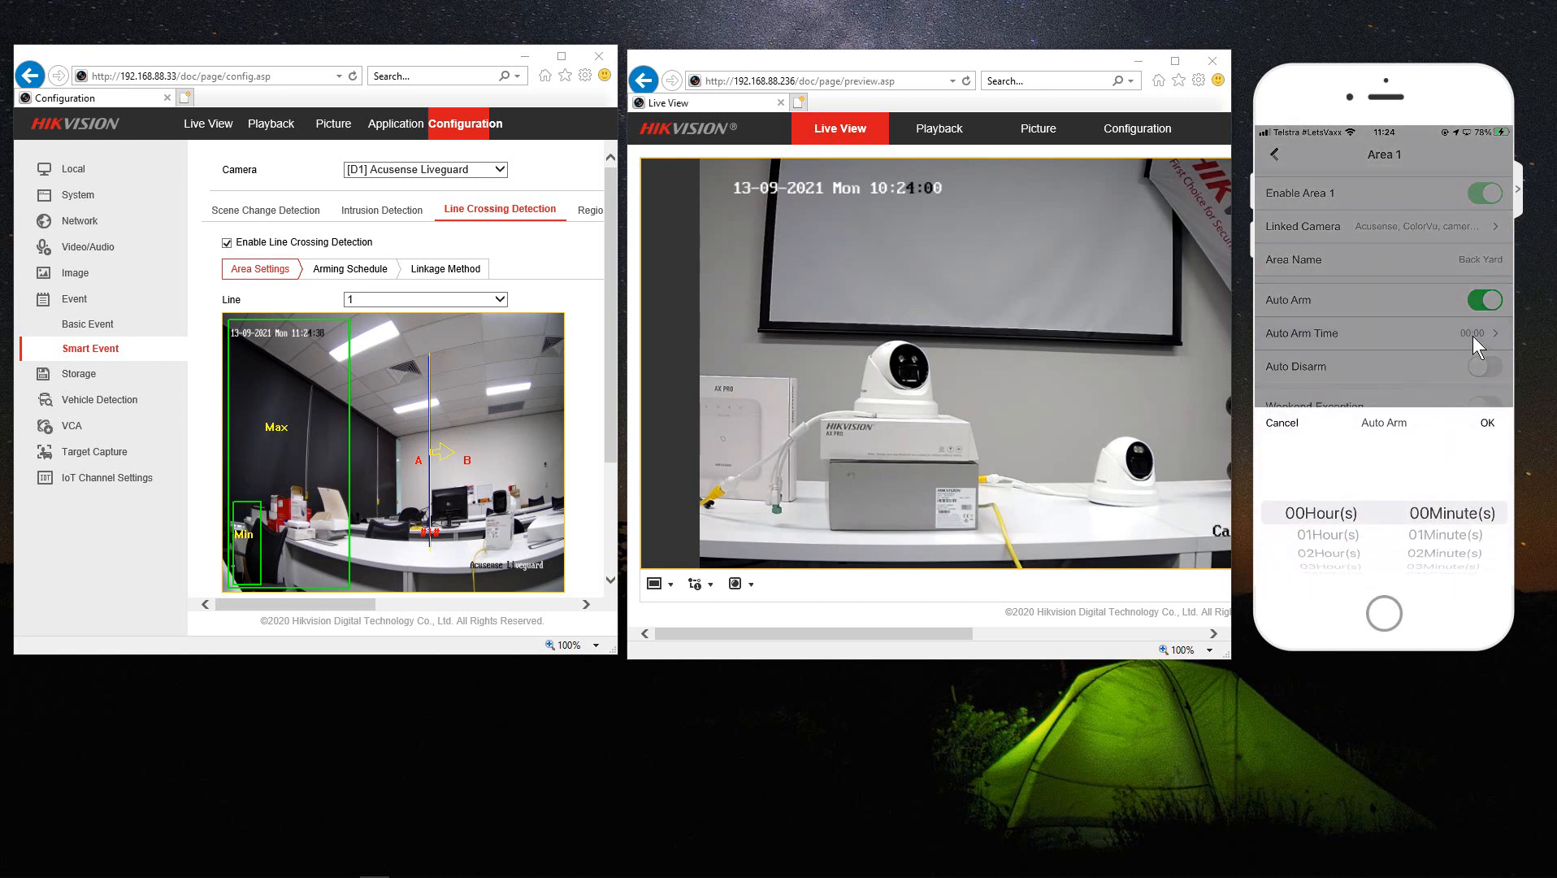
left_click(1474, 336)
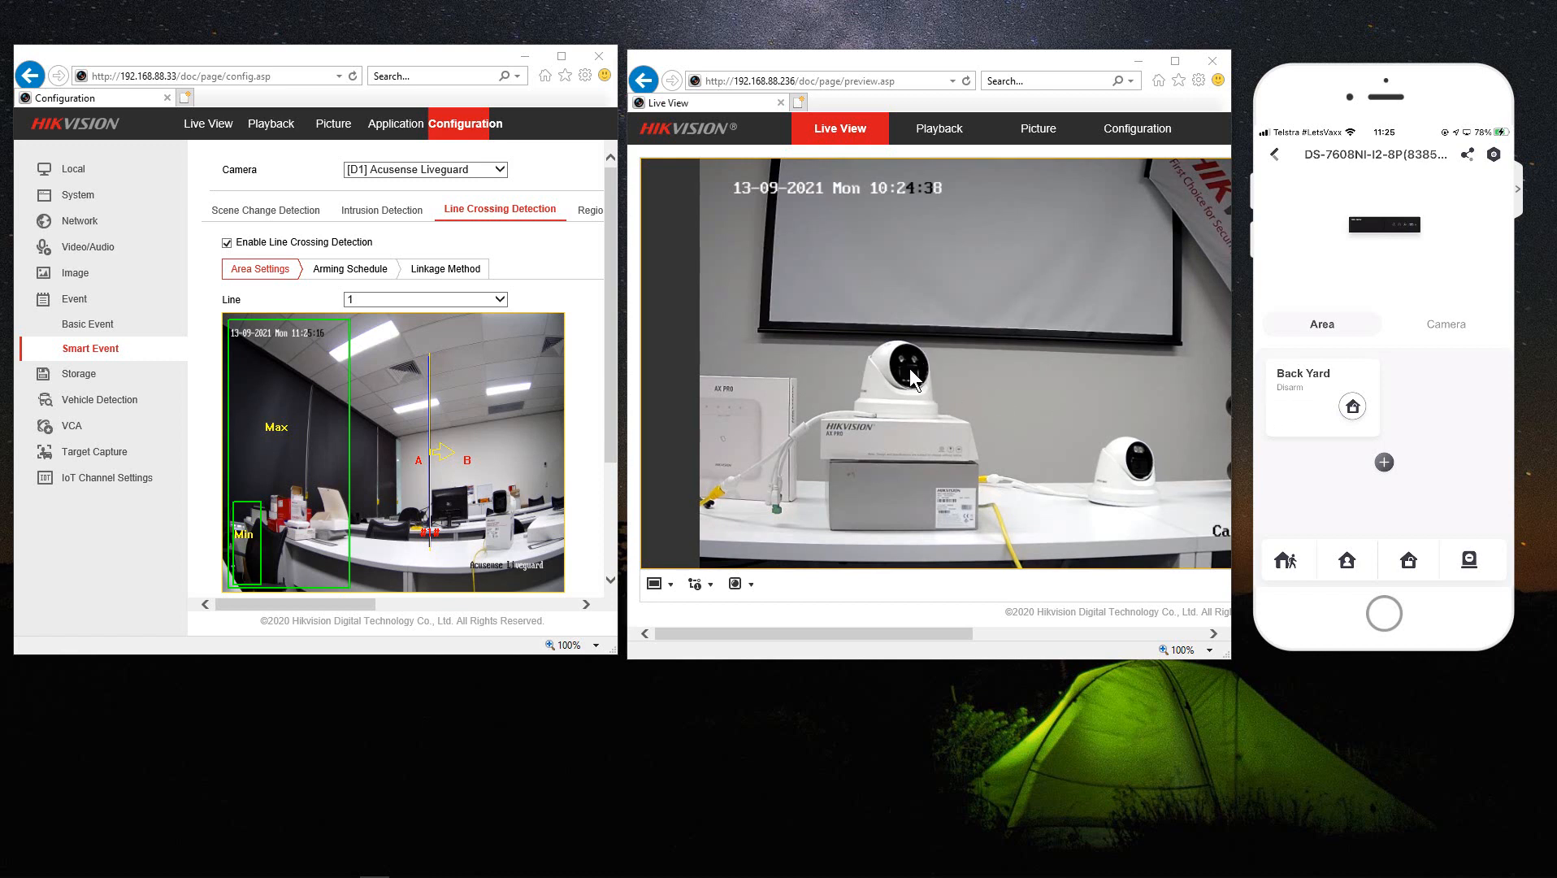
left_click(1431, 331)
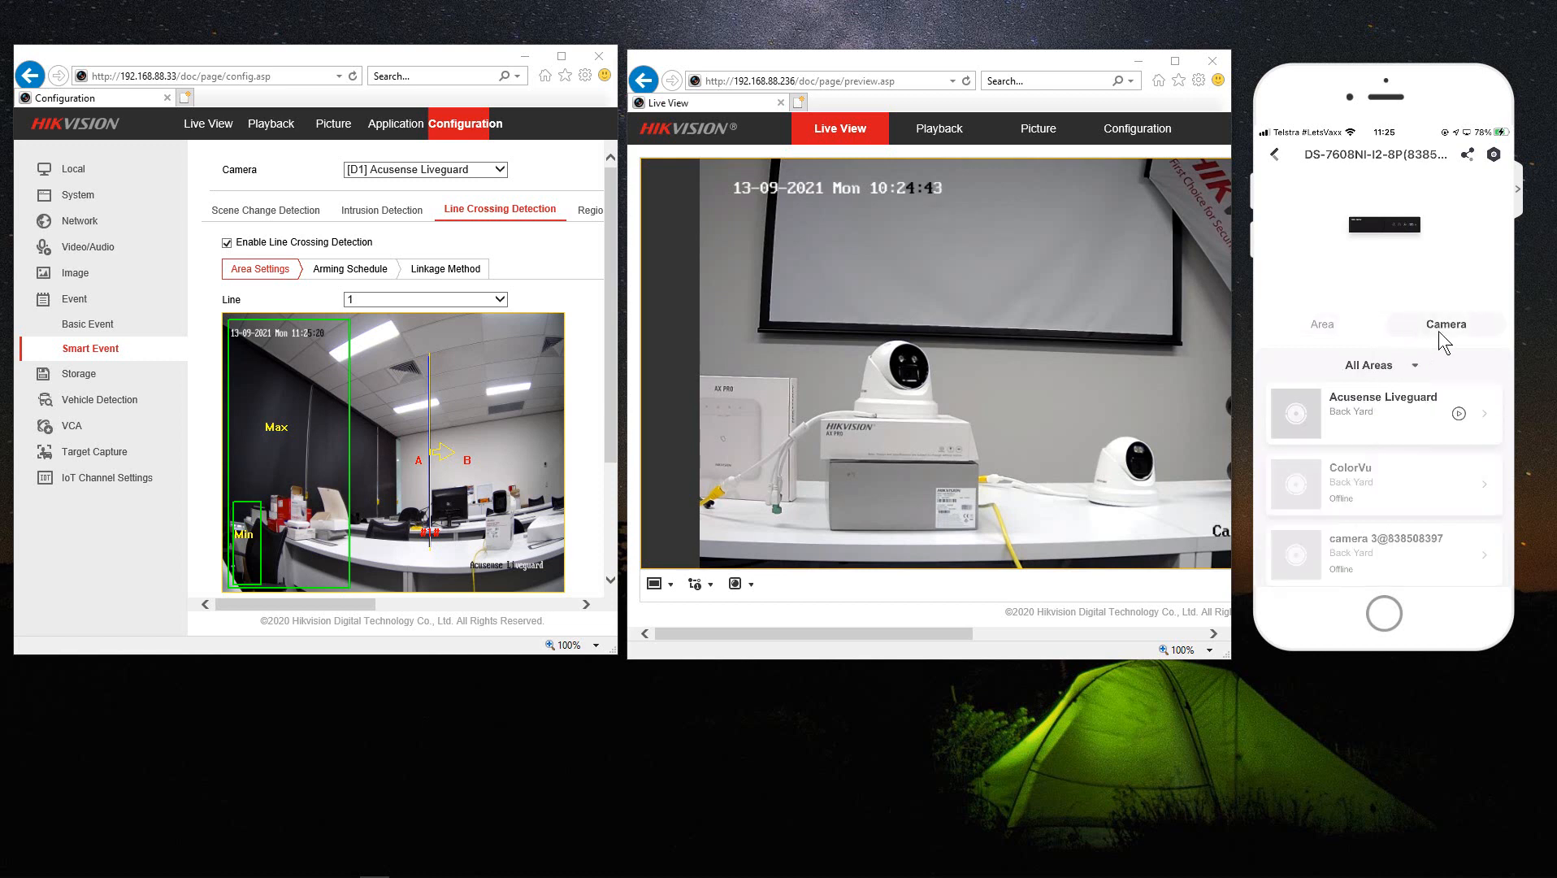
left_click(1366, 403)
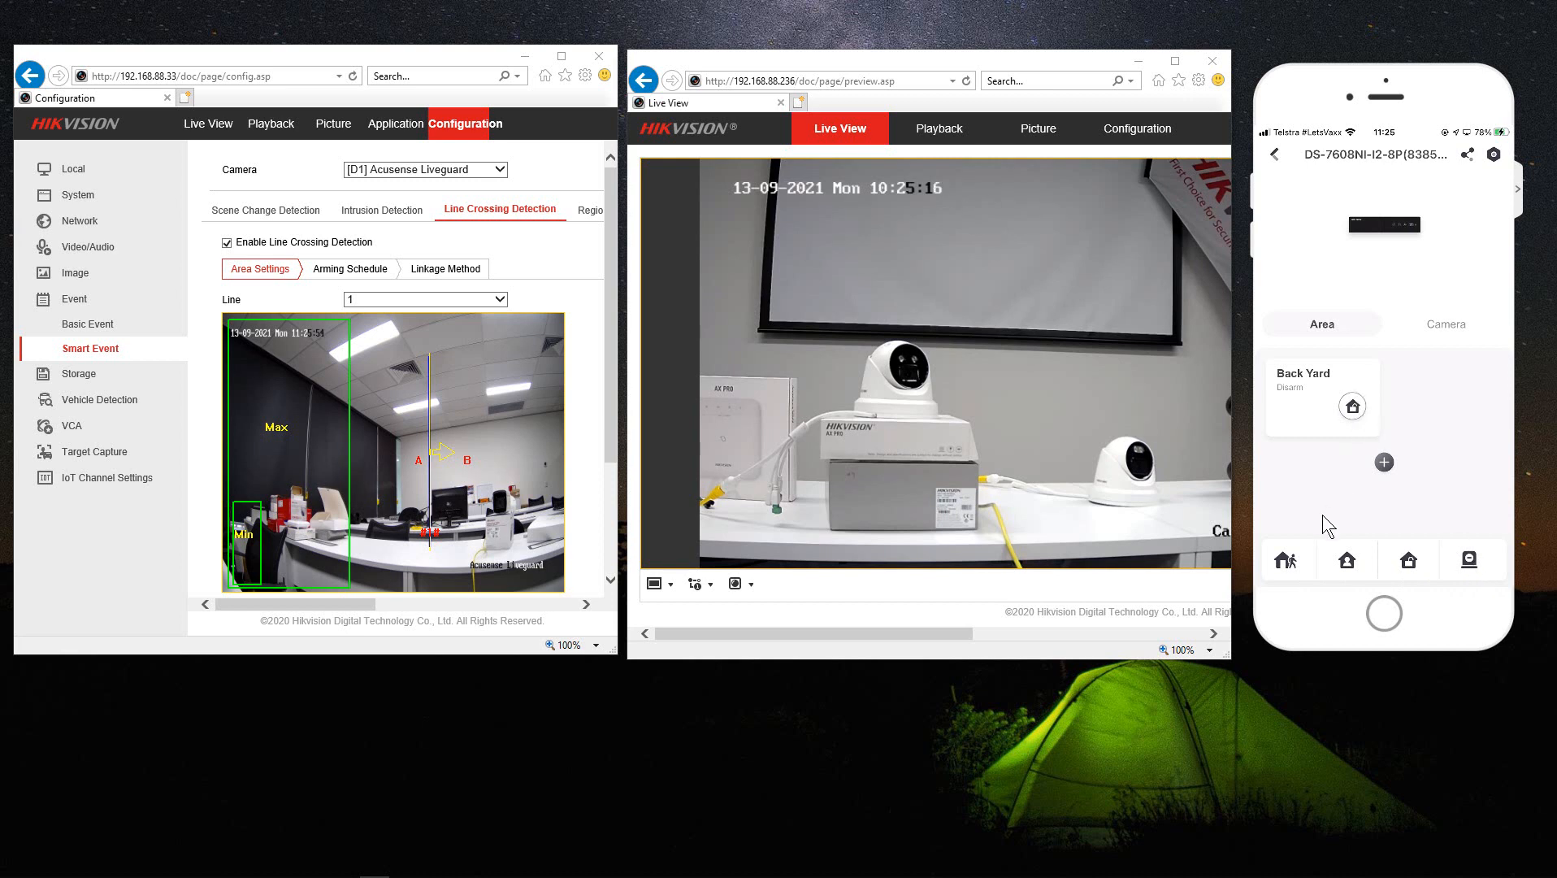
left_click(1288, 563)
left_click(1408, 562)
- Enable Stay Arm Bypass on the Acusense Liveguard camera from the recorder's camera list
left_click(1440, 327)
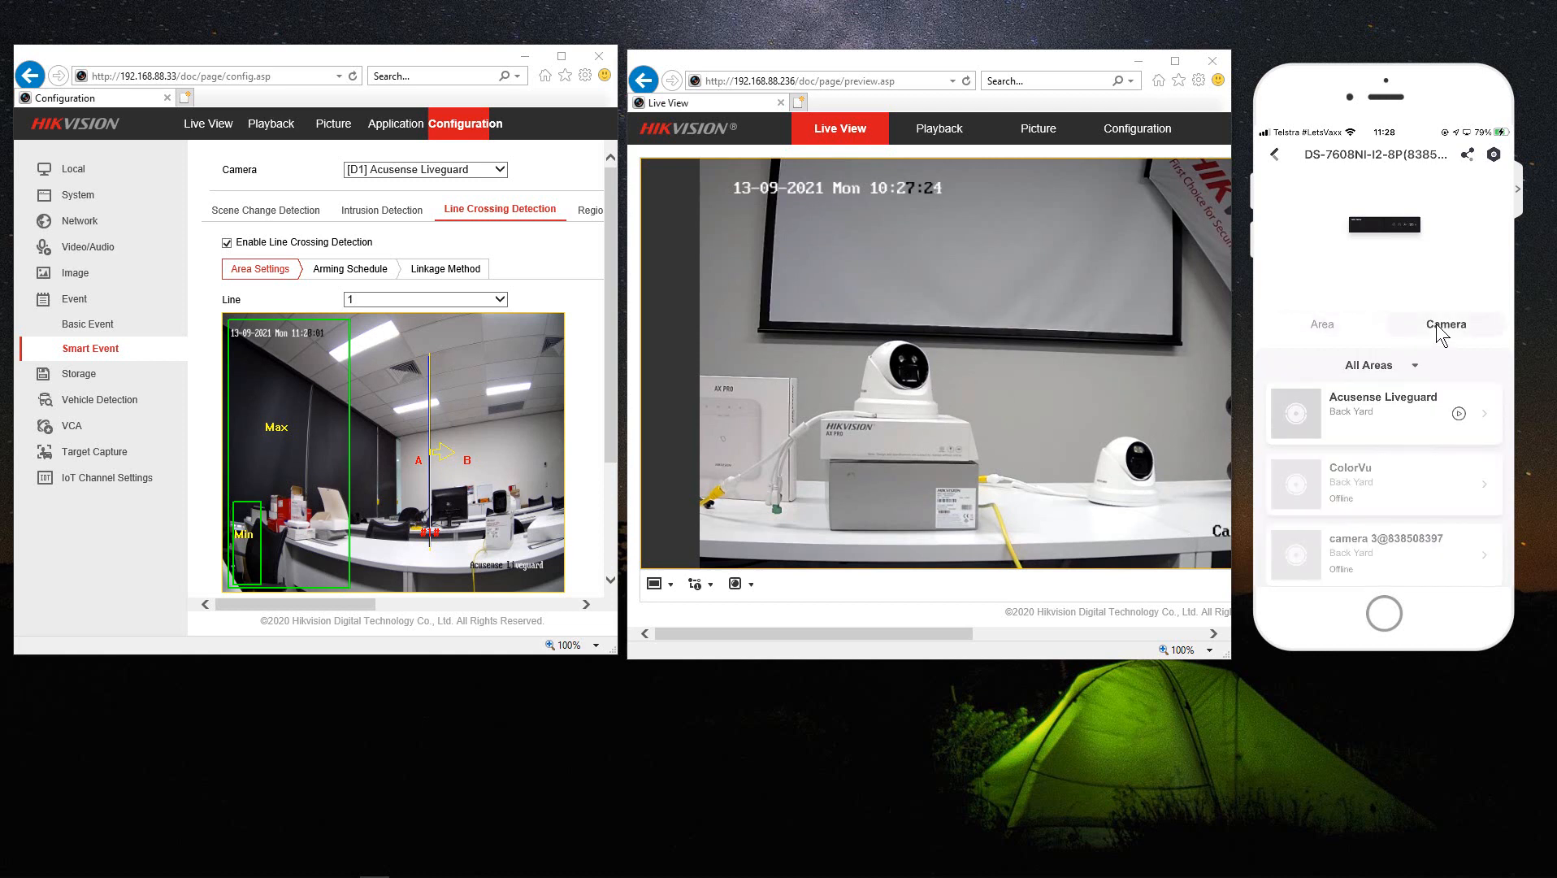
left_click(1366, 398)
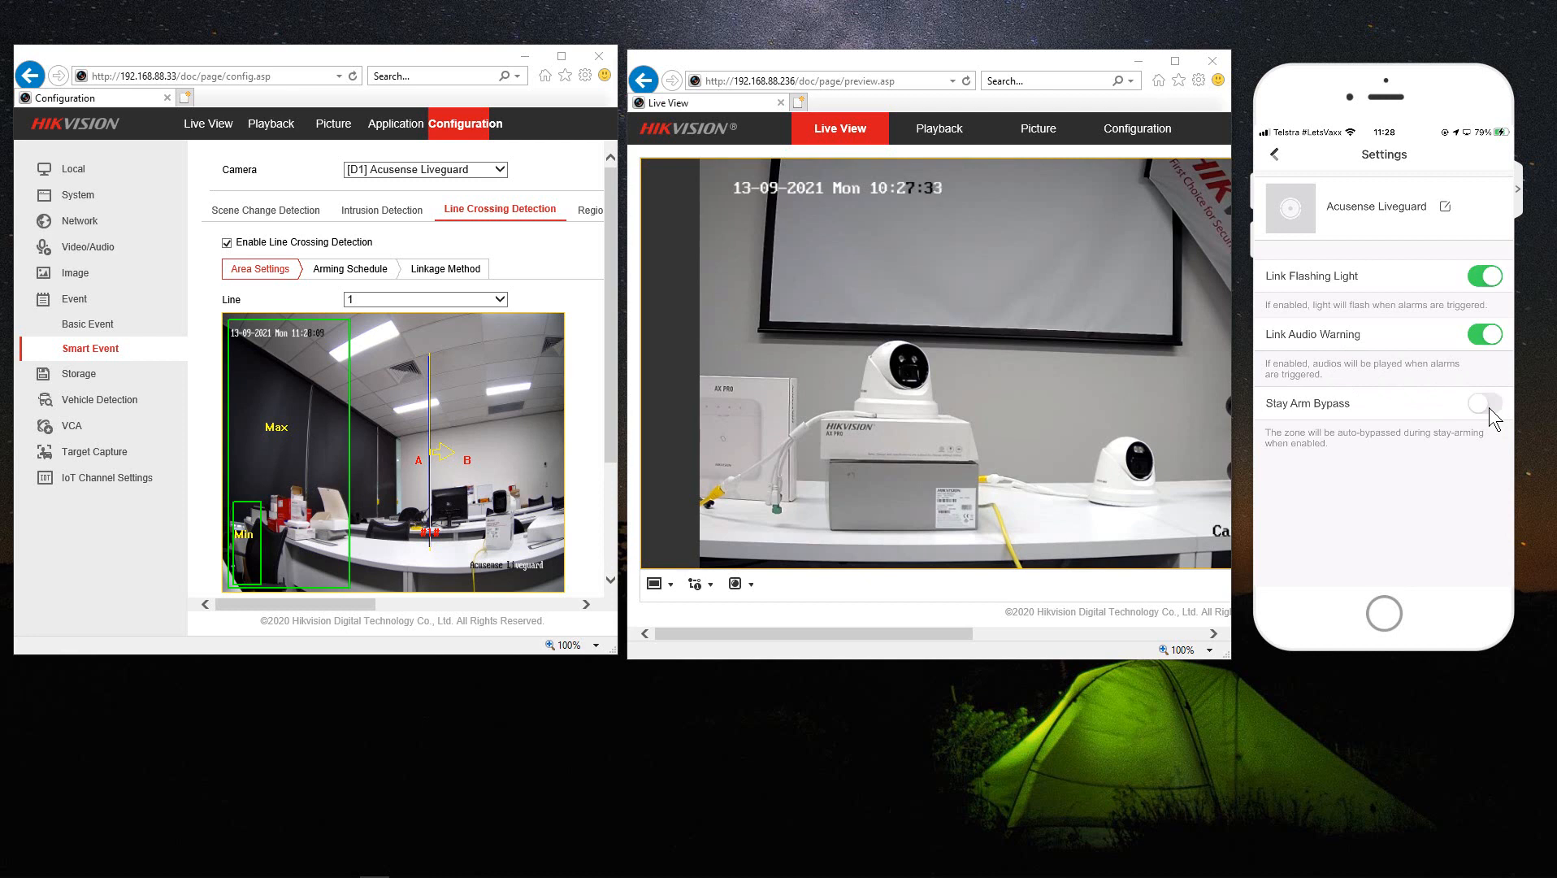
left_click(1489, 404)
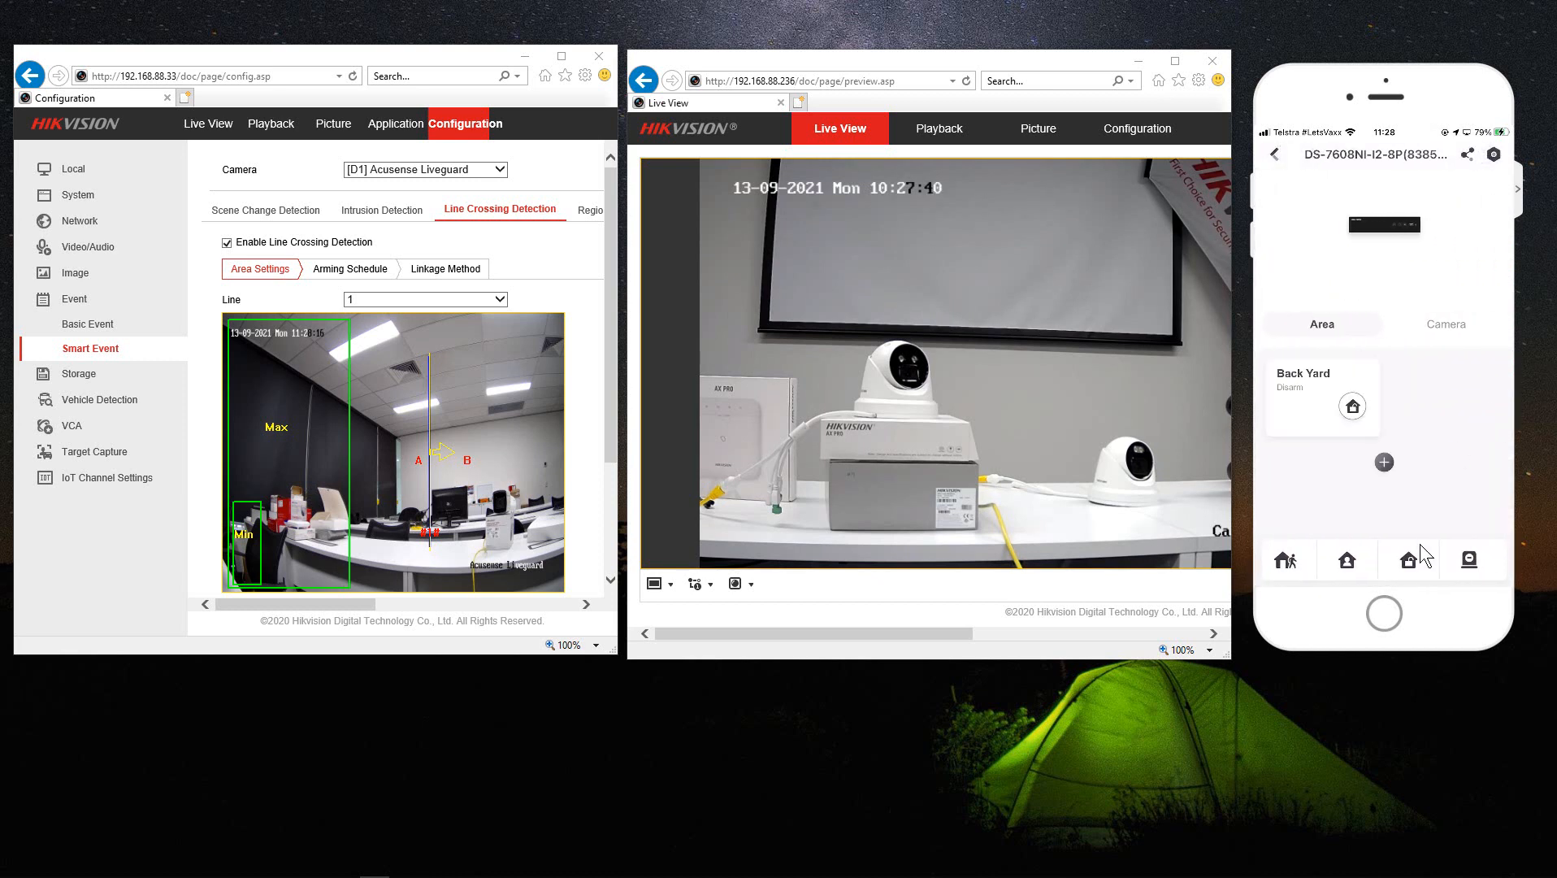
- Stay-arm Back Yard, disarm it, then arm it in Away mode
left_click(1347, 564)
left_click(1410, 561)
left_click(1290, 560)
- Change Back Yard's arming state, then switch off Link Flashing Light for Acusense Liveguard
left_click(1395, 560)
left_click(1435, 332)
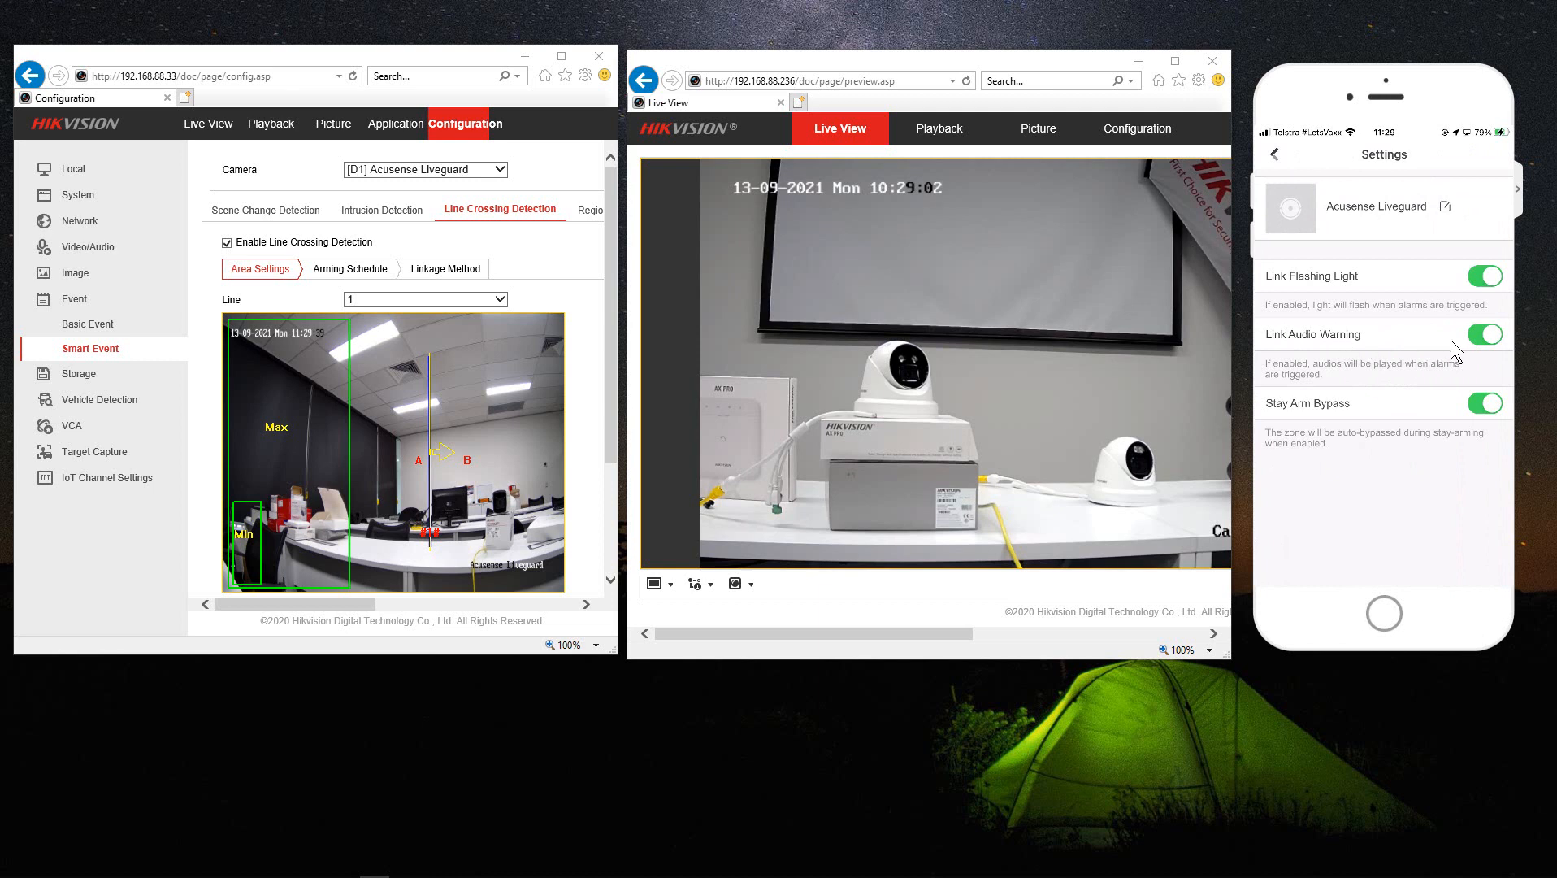
left_click(1484, 277)
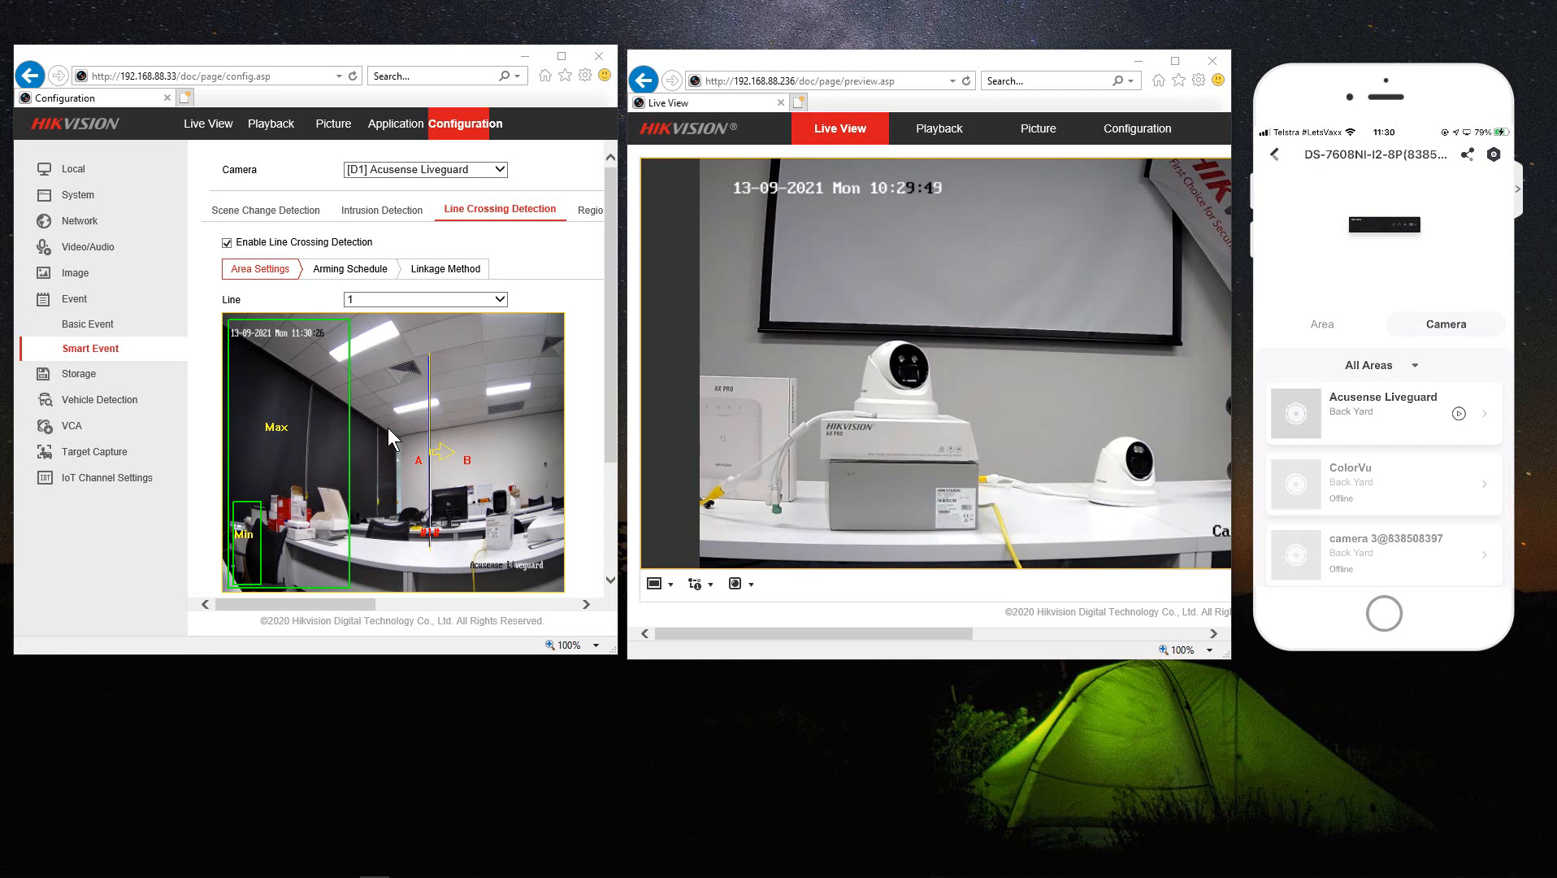
- Maximize the NVR page showing D1's line crossing settings: Human, A->B, sensitivity 80
left_click(558, 55)
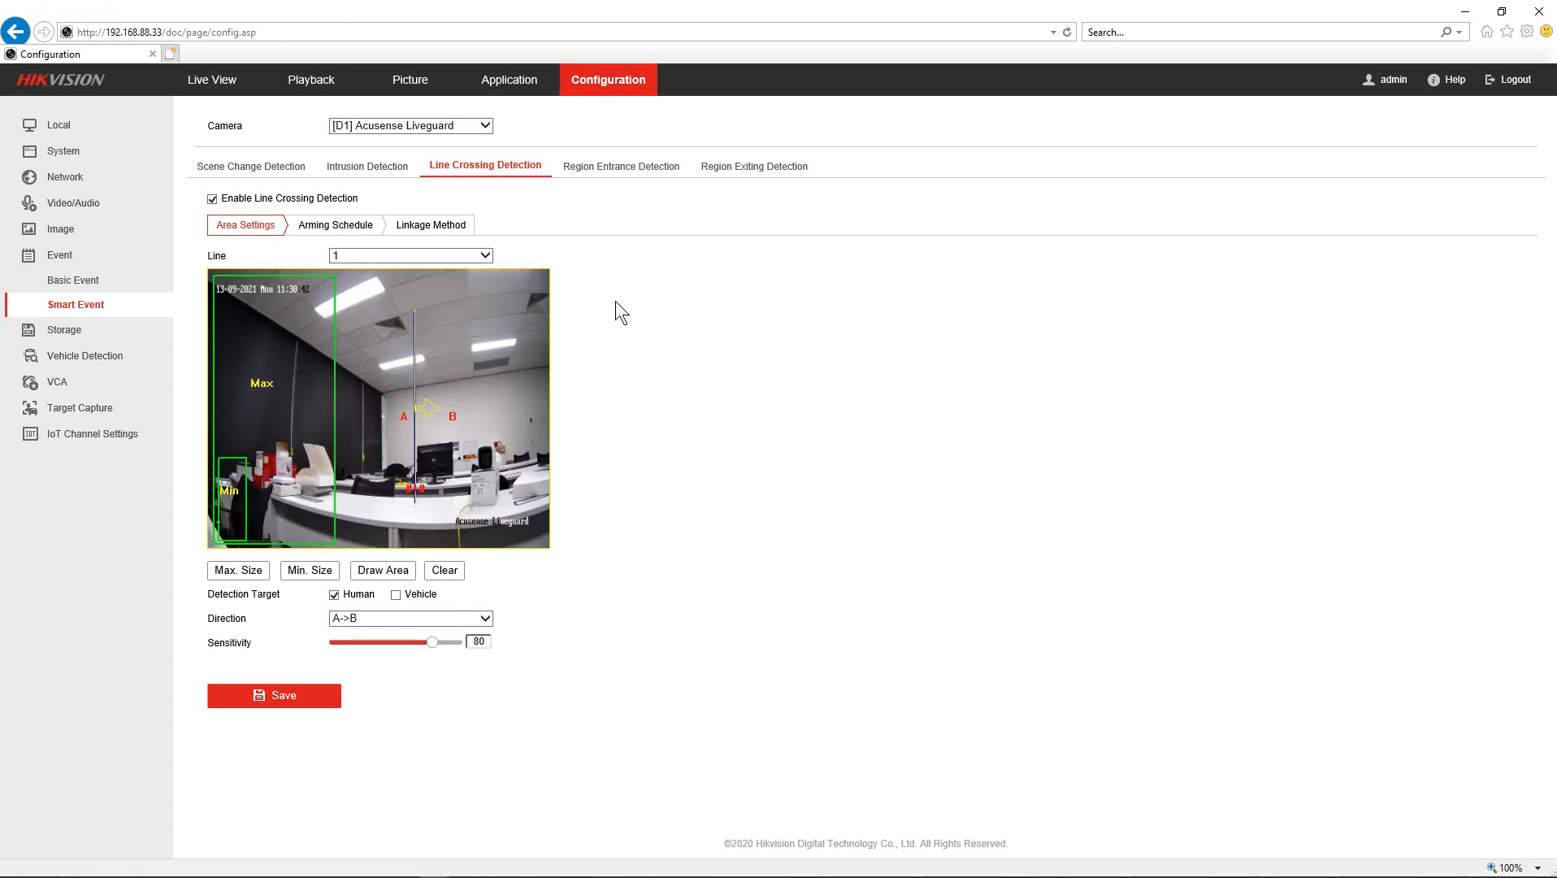
- Review the System, Network and Advanced Settings pages, ending on the IP Camera list with D1 online at 192.168.254.3:8000
left_click(63, 154)
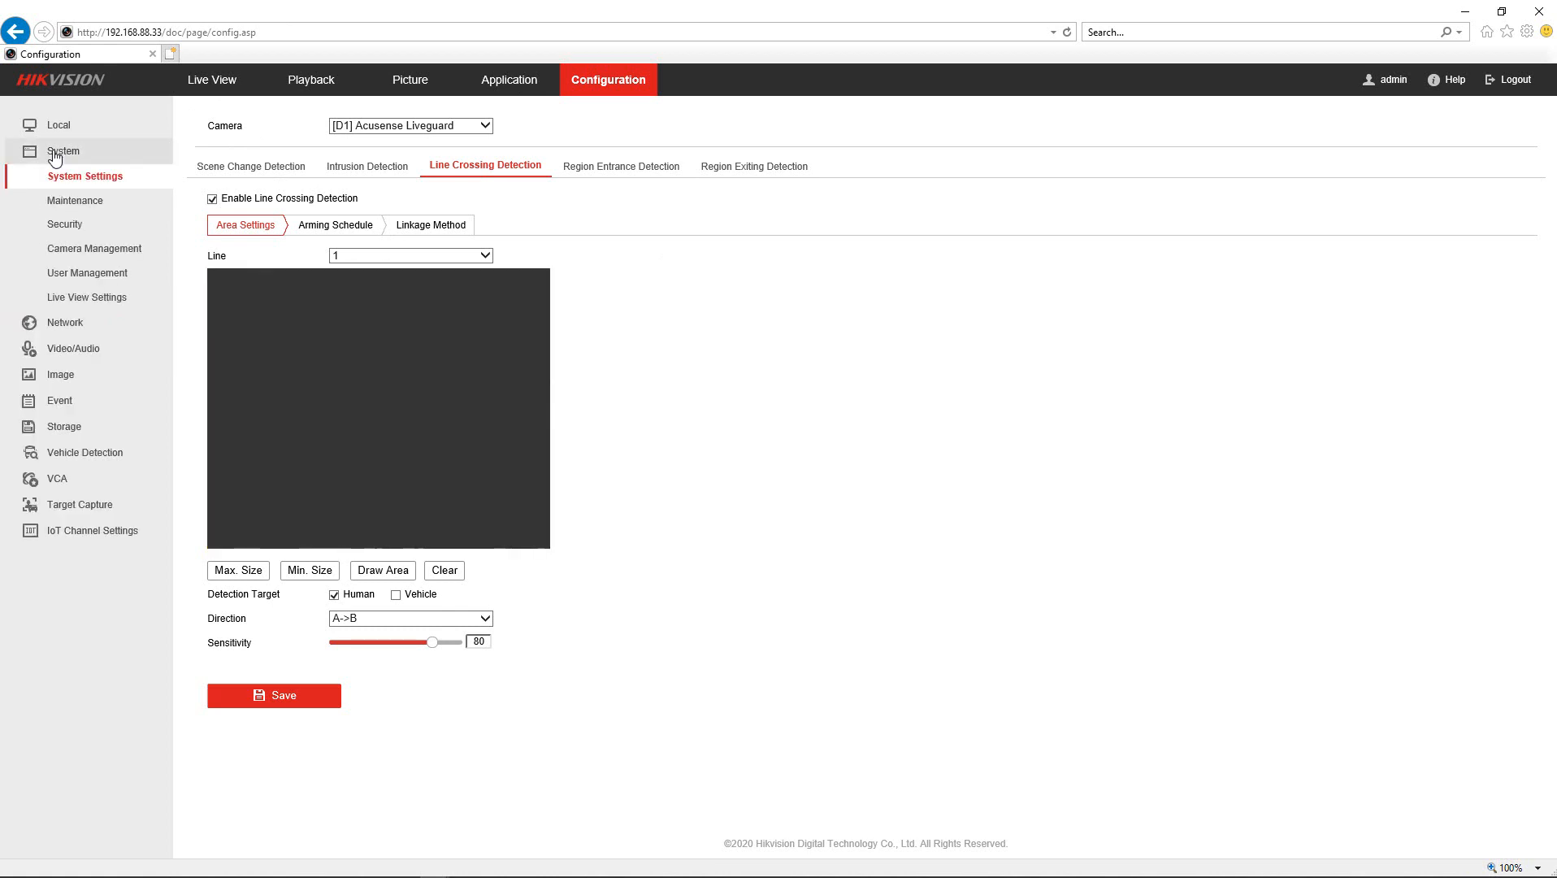
left_click(85, 248)
left_click(296, 122)
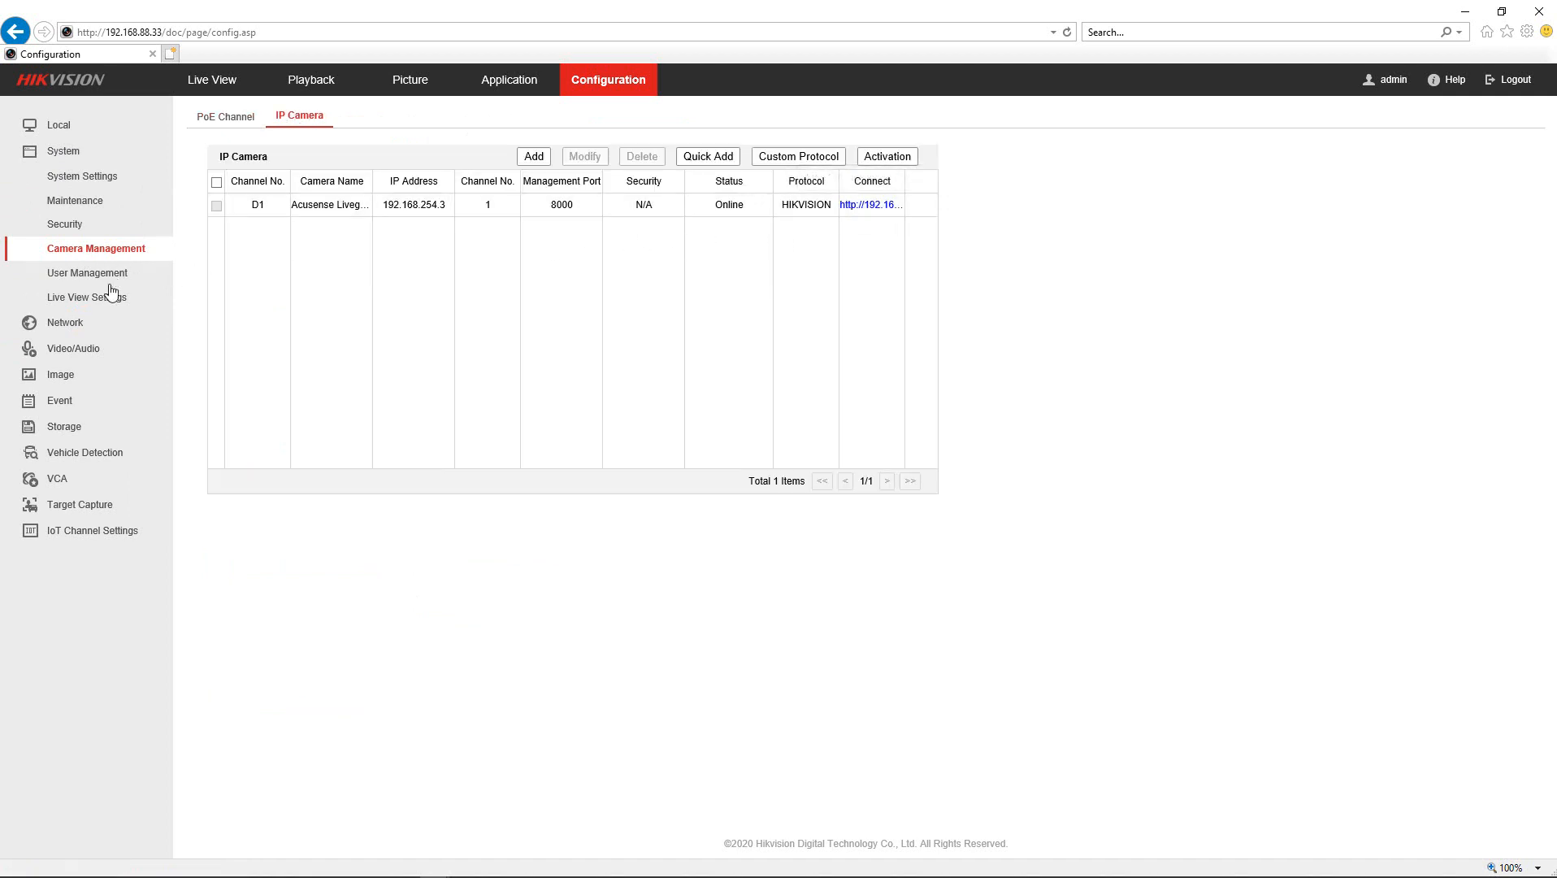
left_click(68, 323)
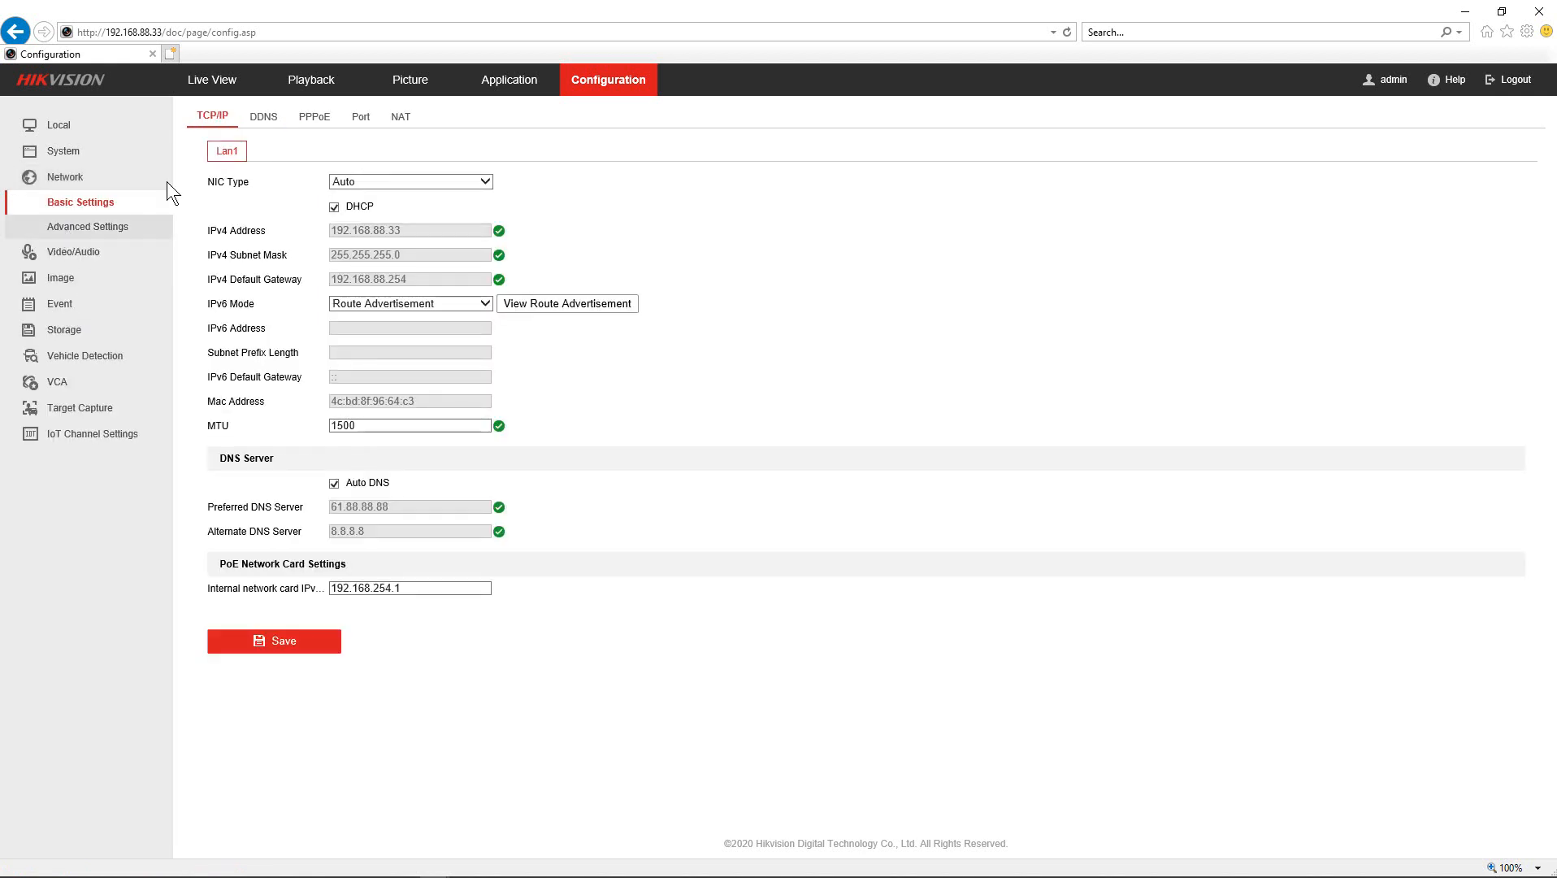
left_click(73, 227)
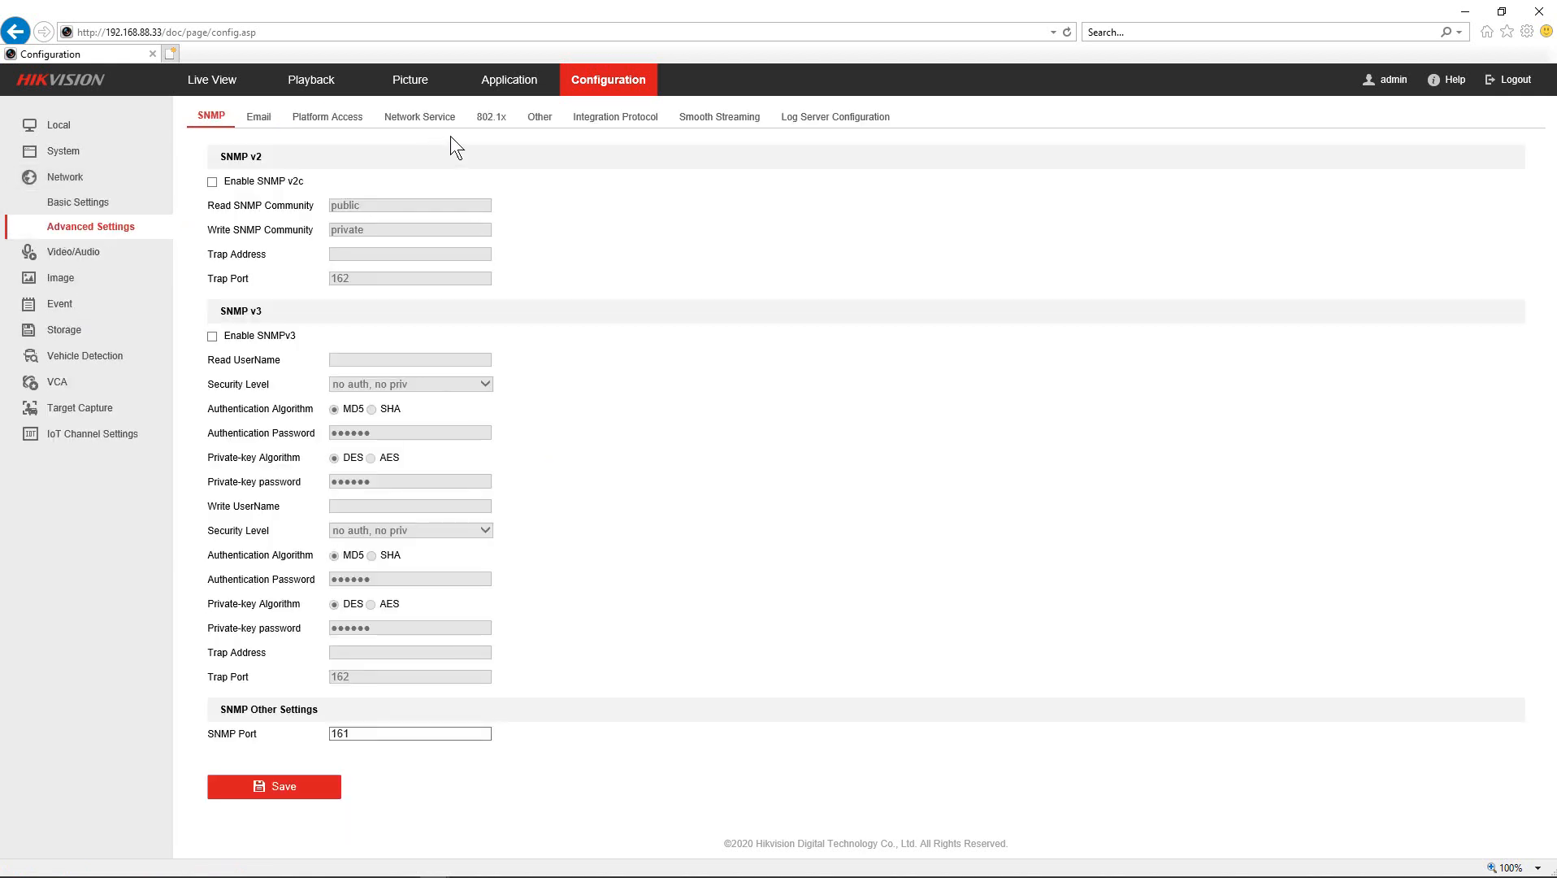
left_click(540, 117)
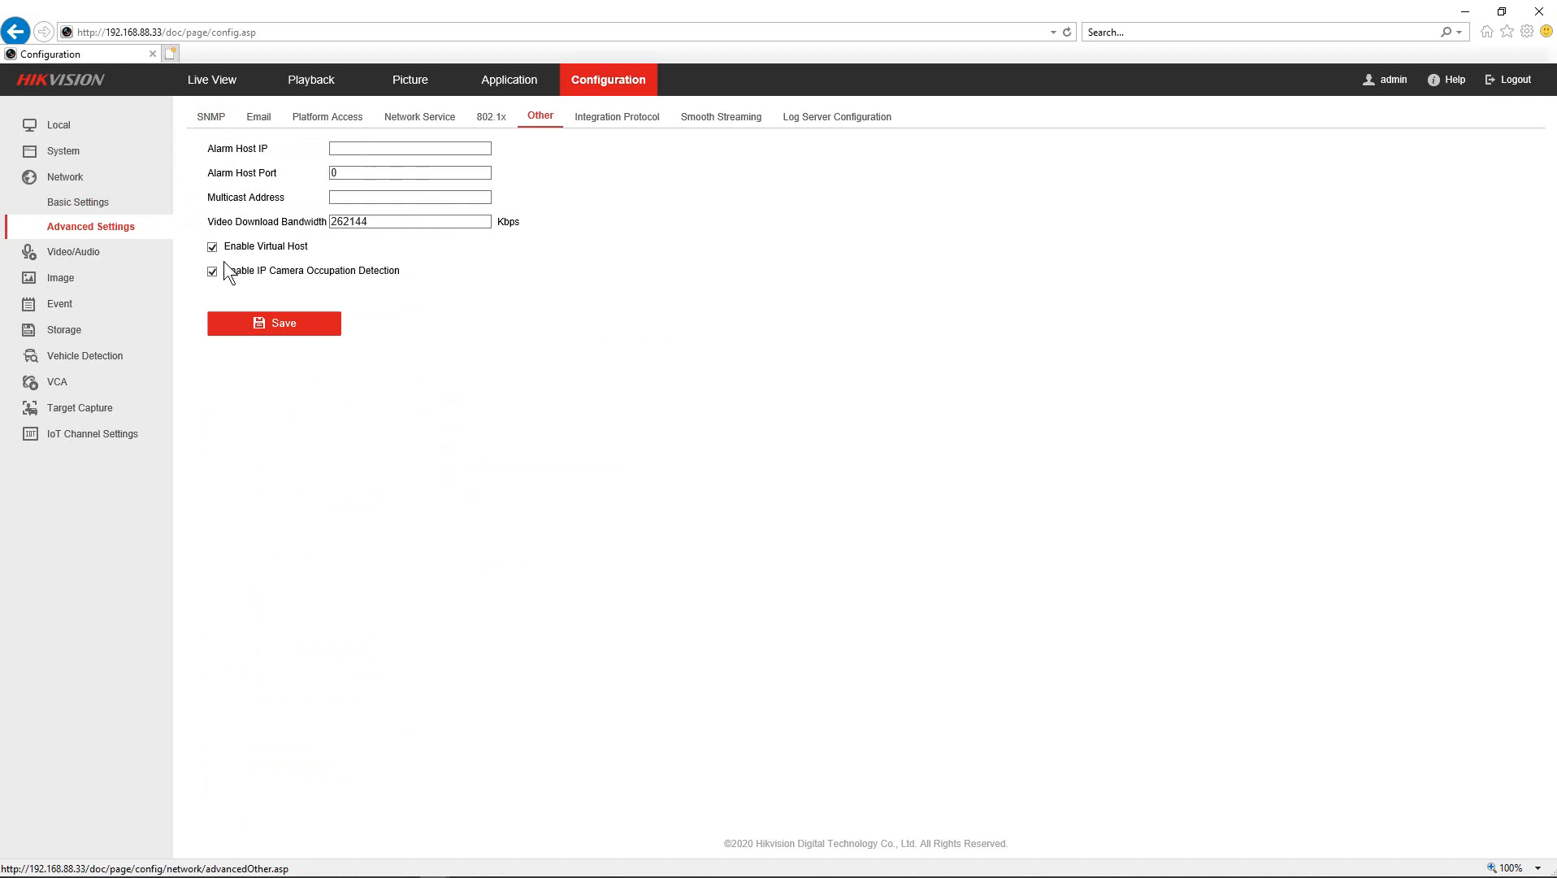
left_click(56, 155)
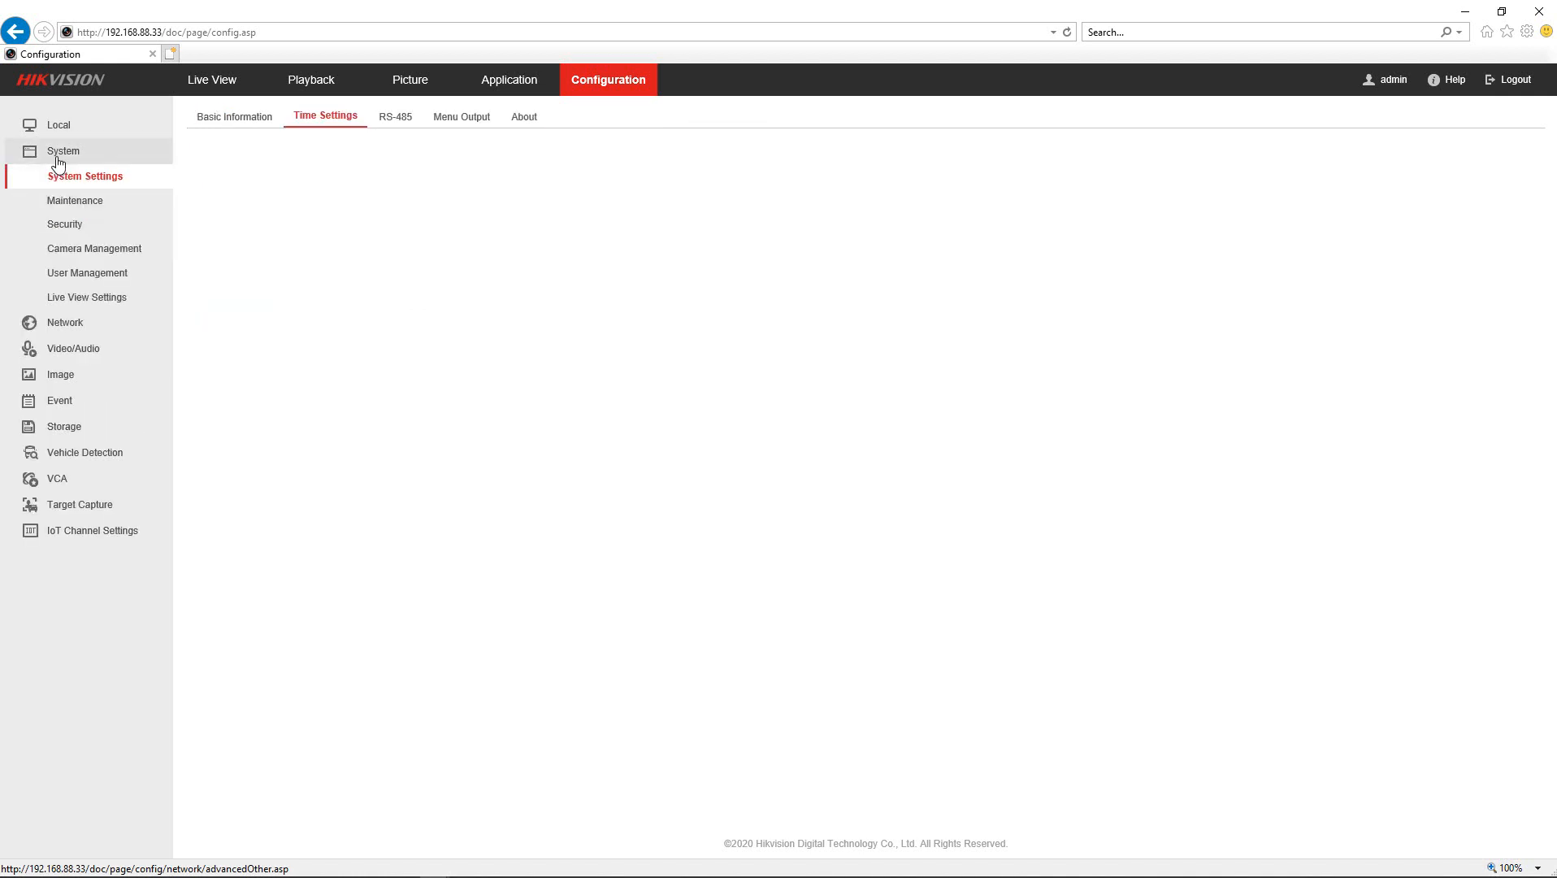
left_click(76, 250)
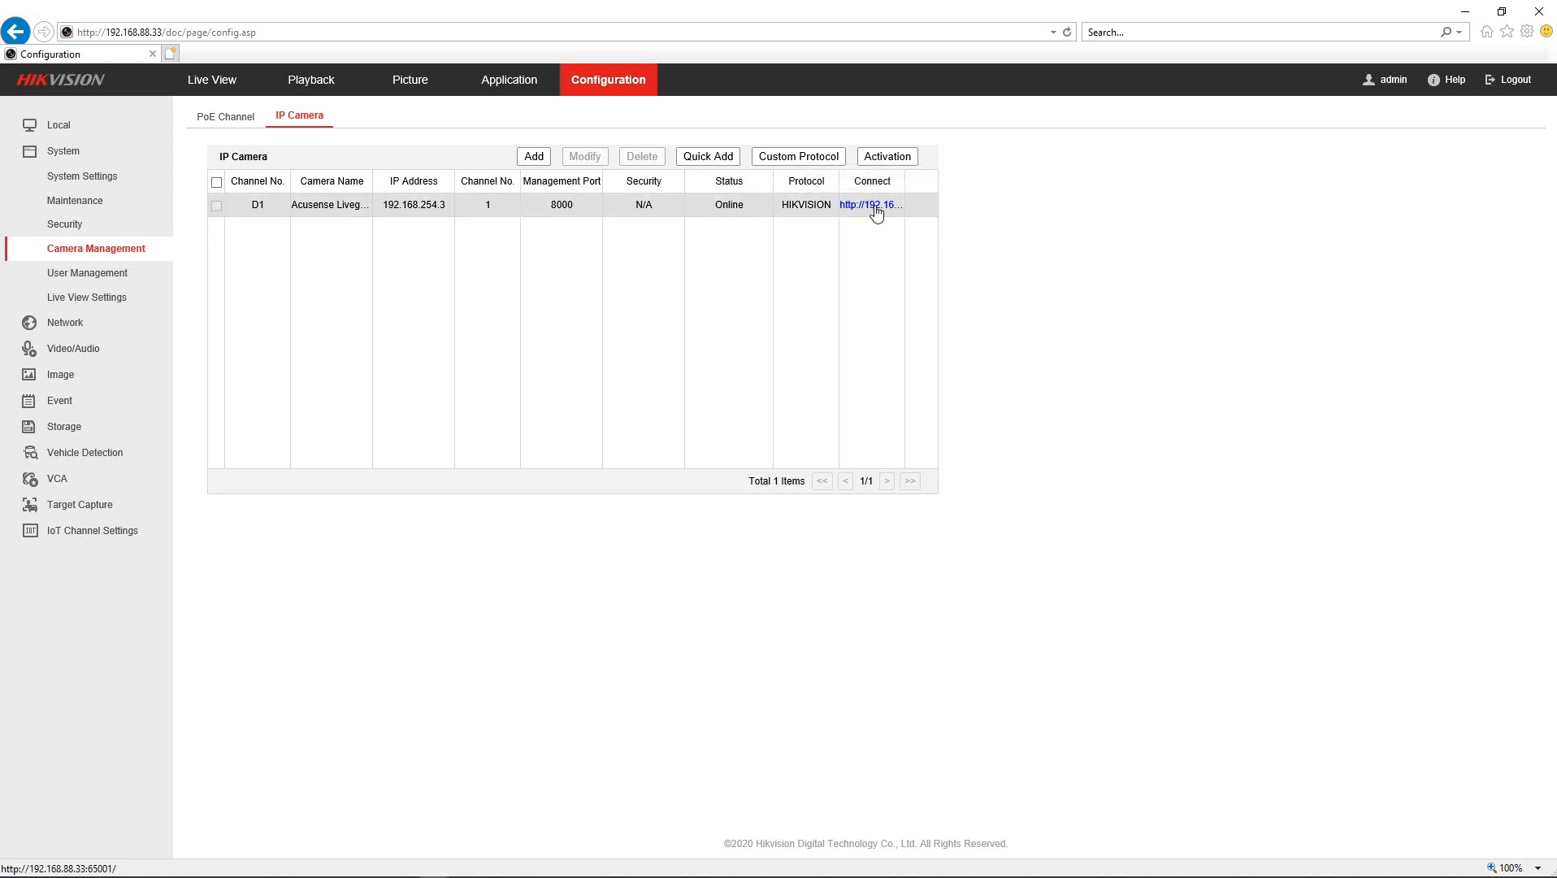
- Sign in to the D1 camera's own web page as admin with the camera password
left_click(872, 205)
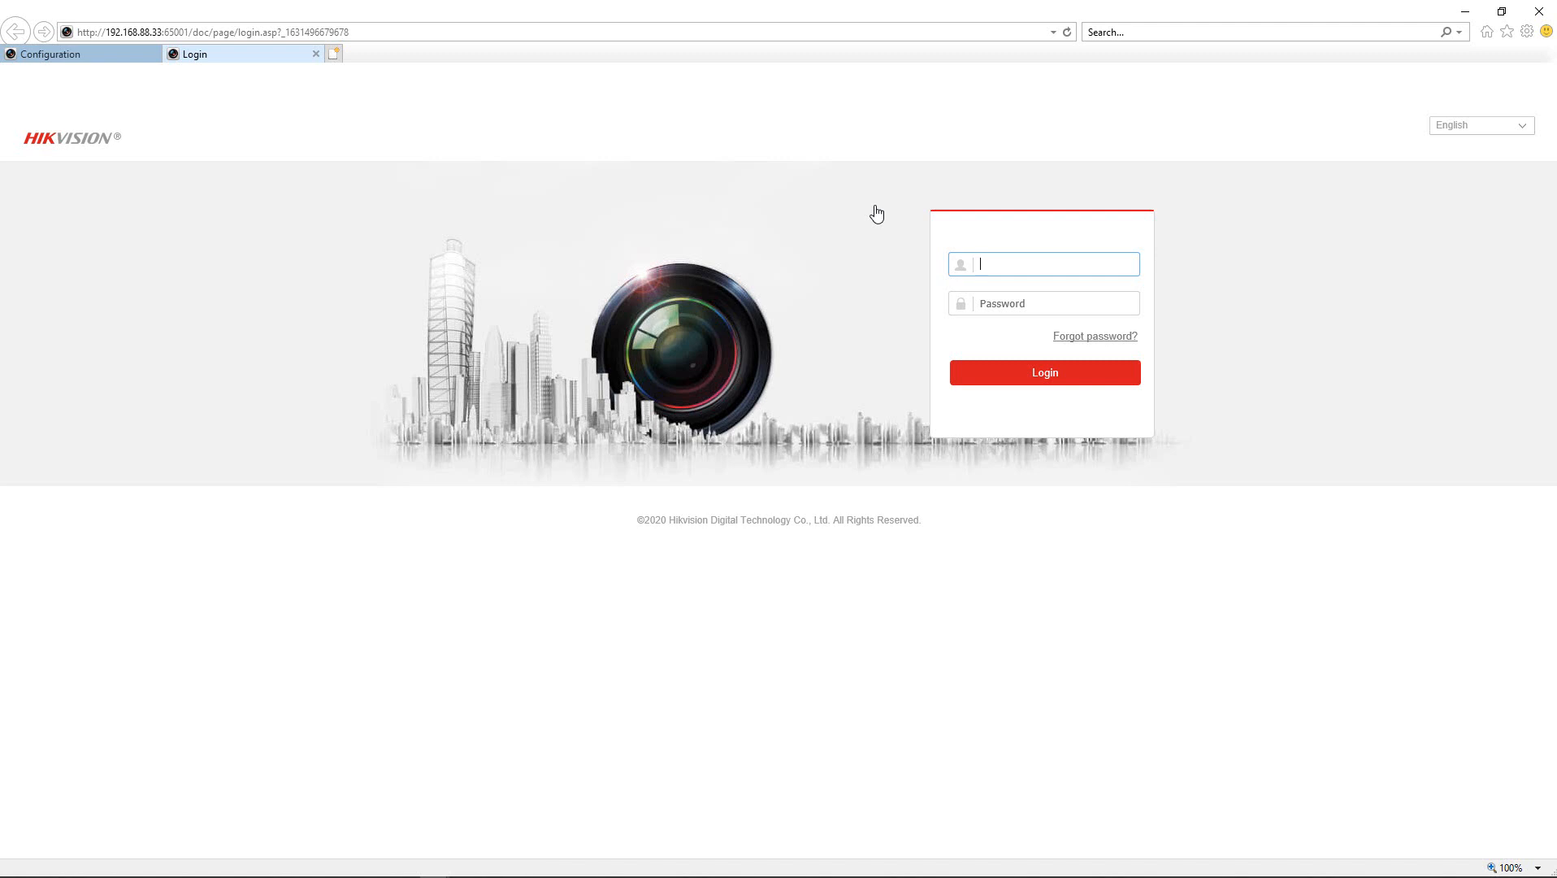
type("admin")
key("Tab")
type("a*******")
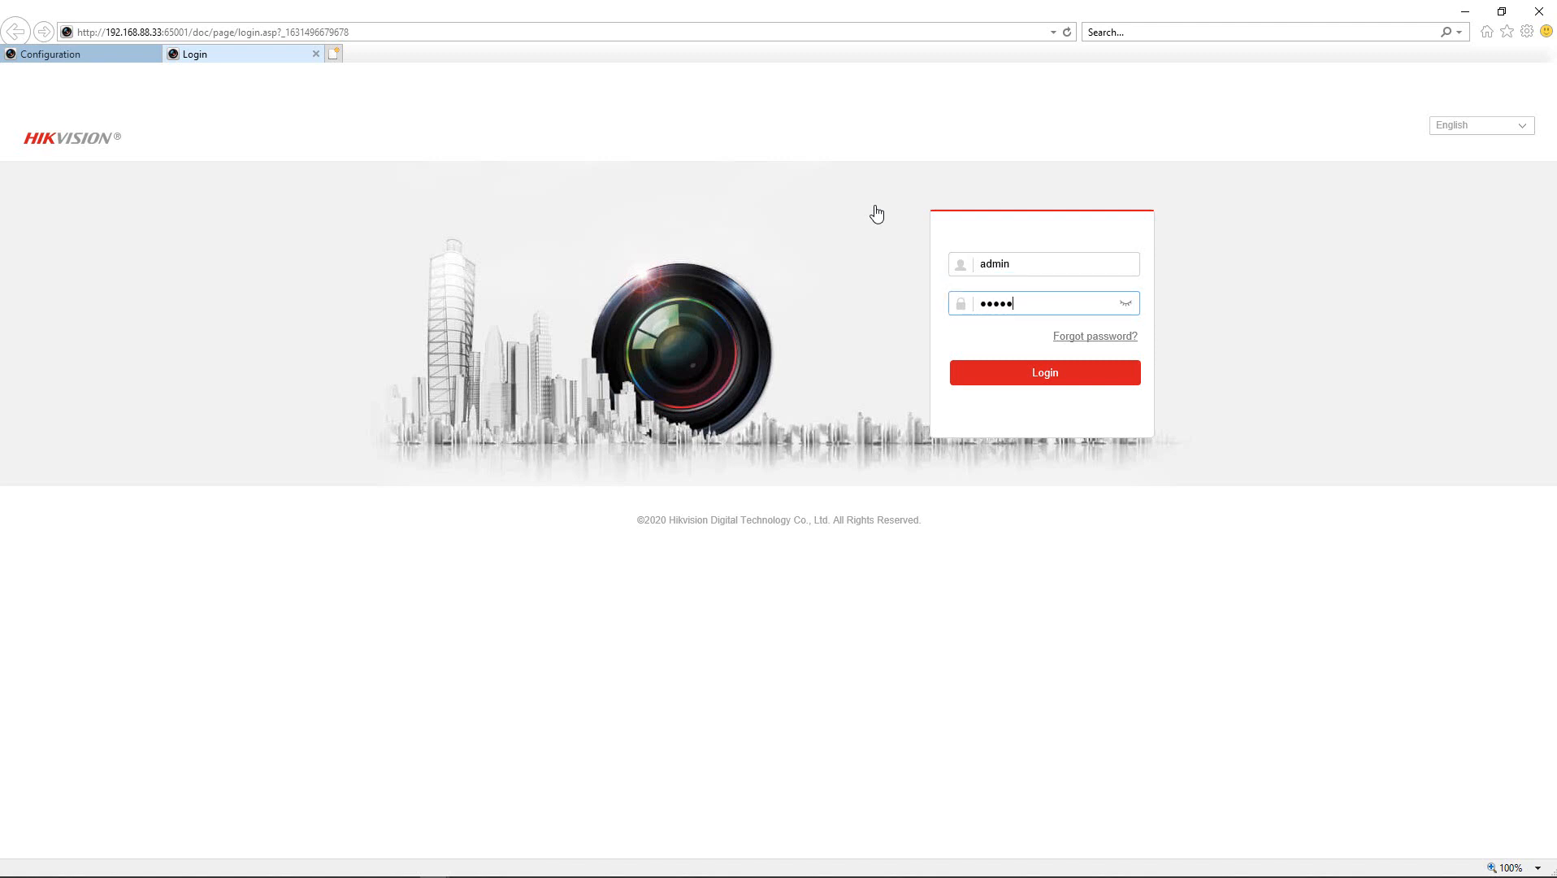
key("Return")
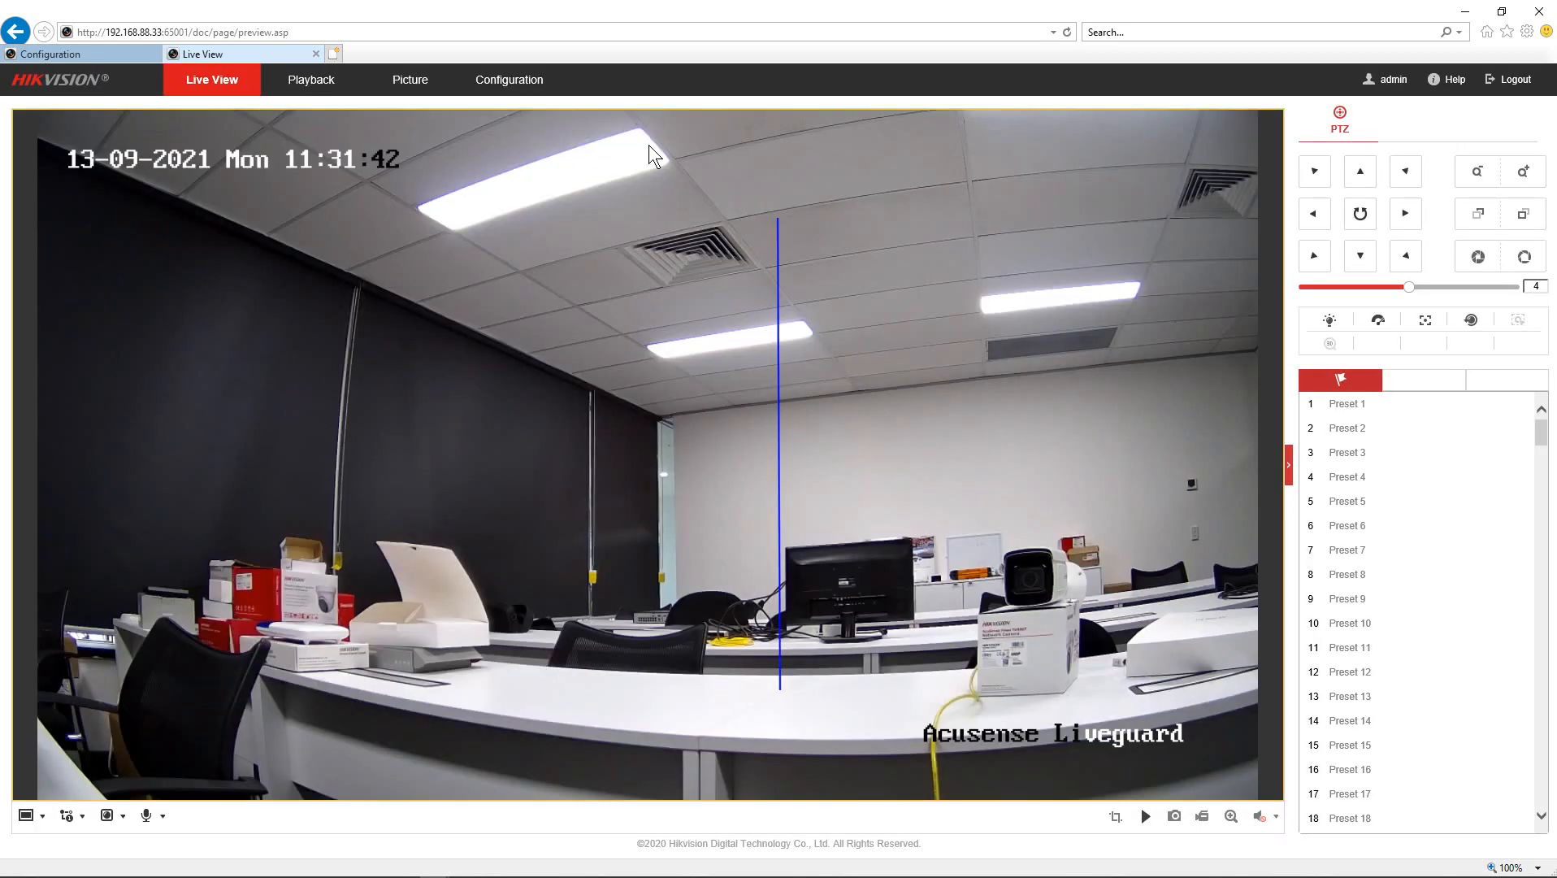
- Open the camera's Configuration and split it into its own browser window
left_click(491, 86)
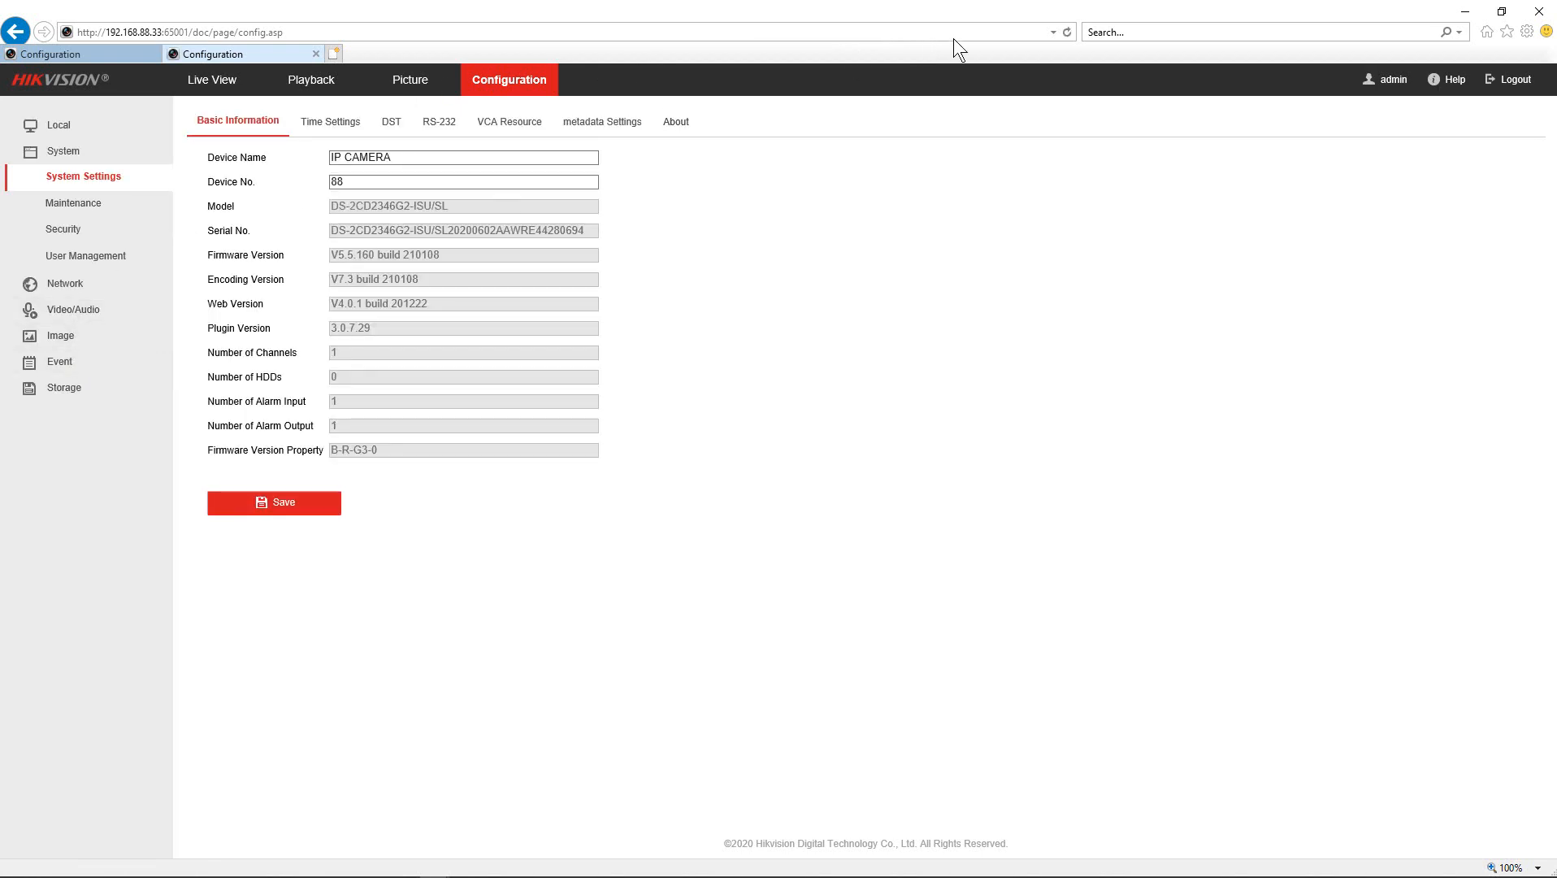
double_click(873, 10)
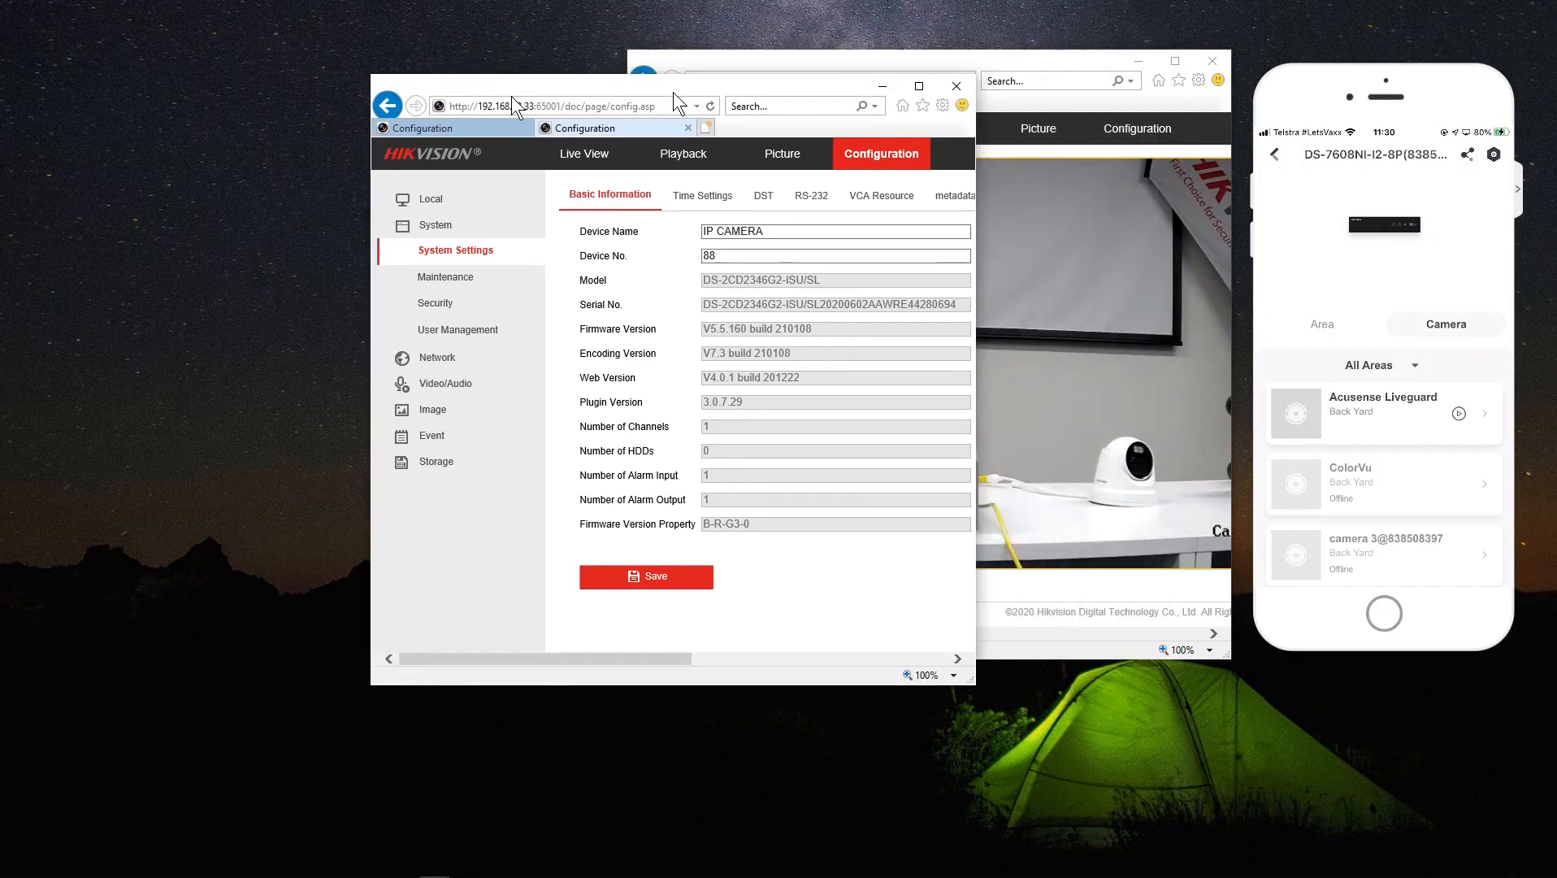
left_click(1138, 61)
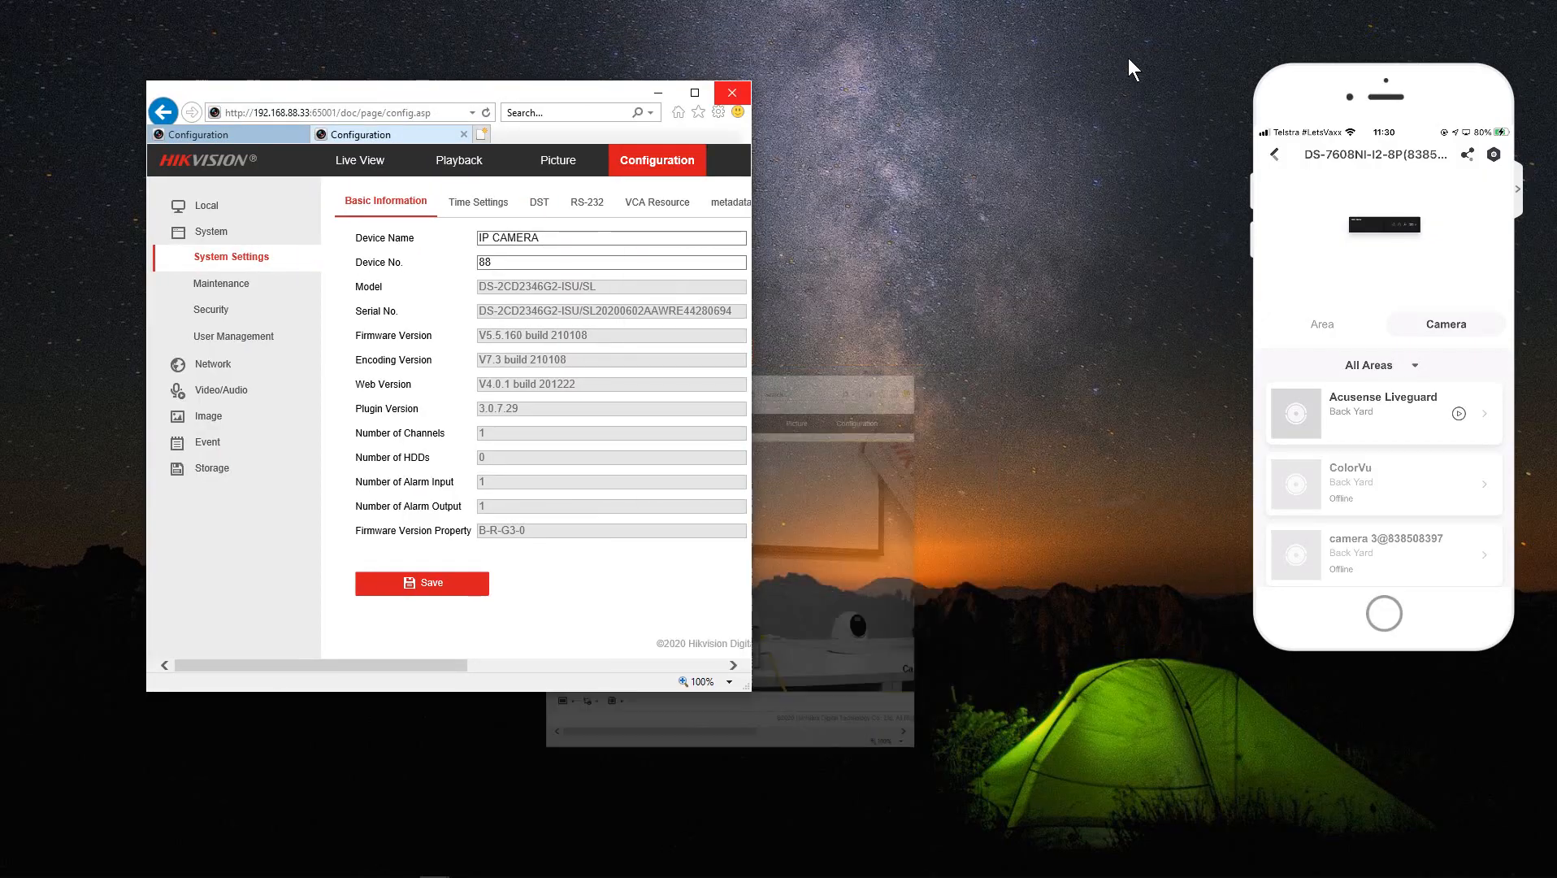
left_click_drag(542, 94, 392, 51)
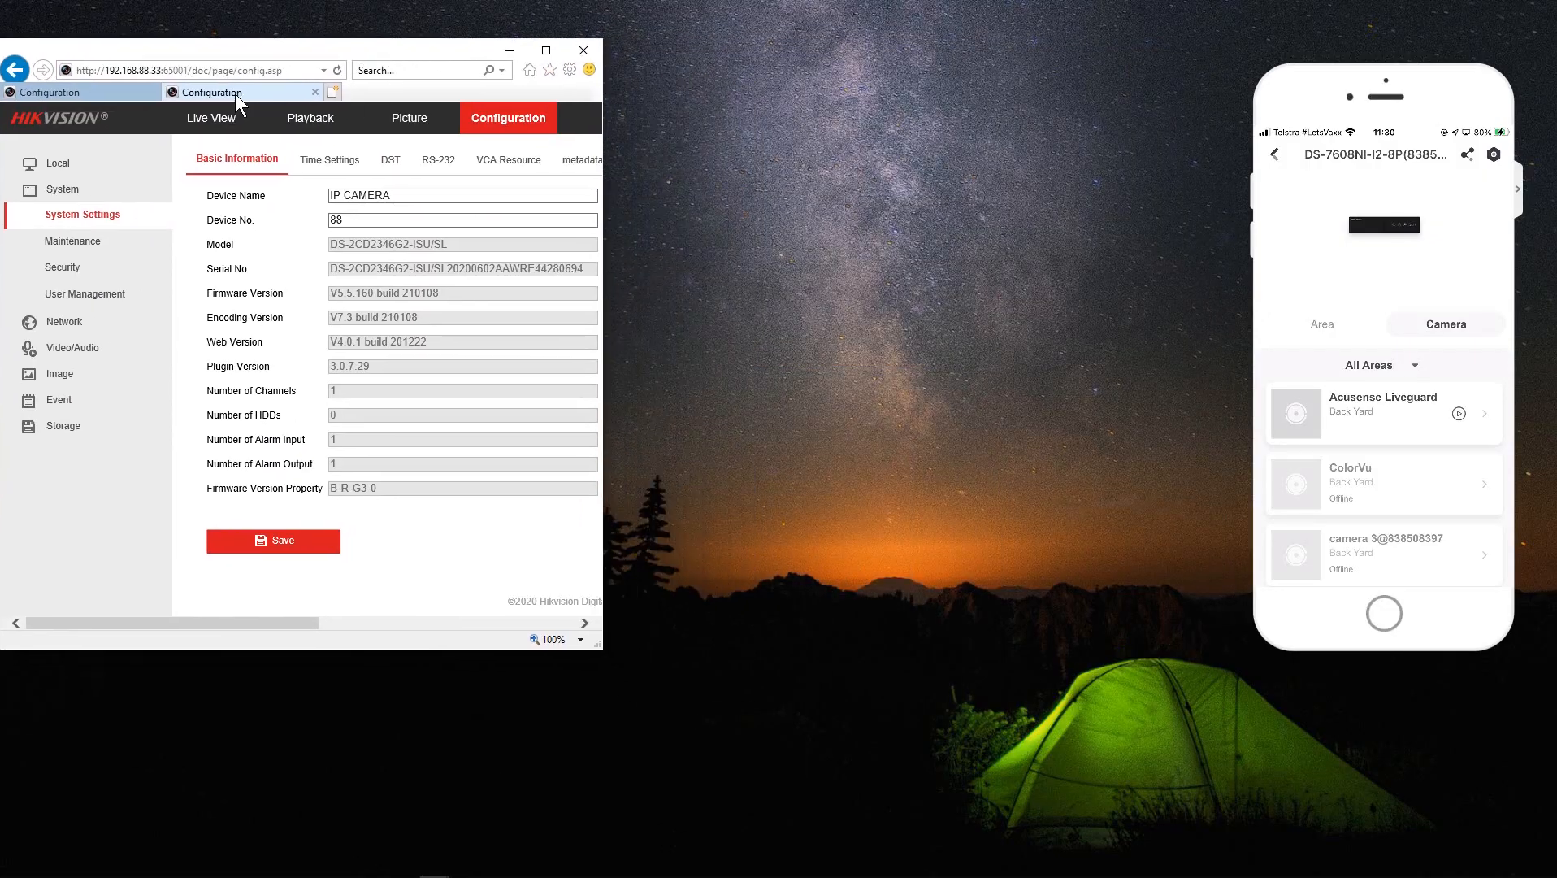
left_click_drag(263, 112, 871, 42)
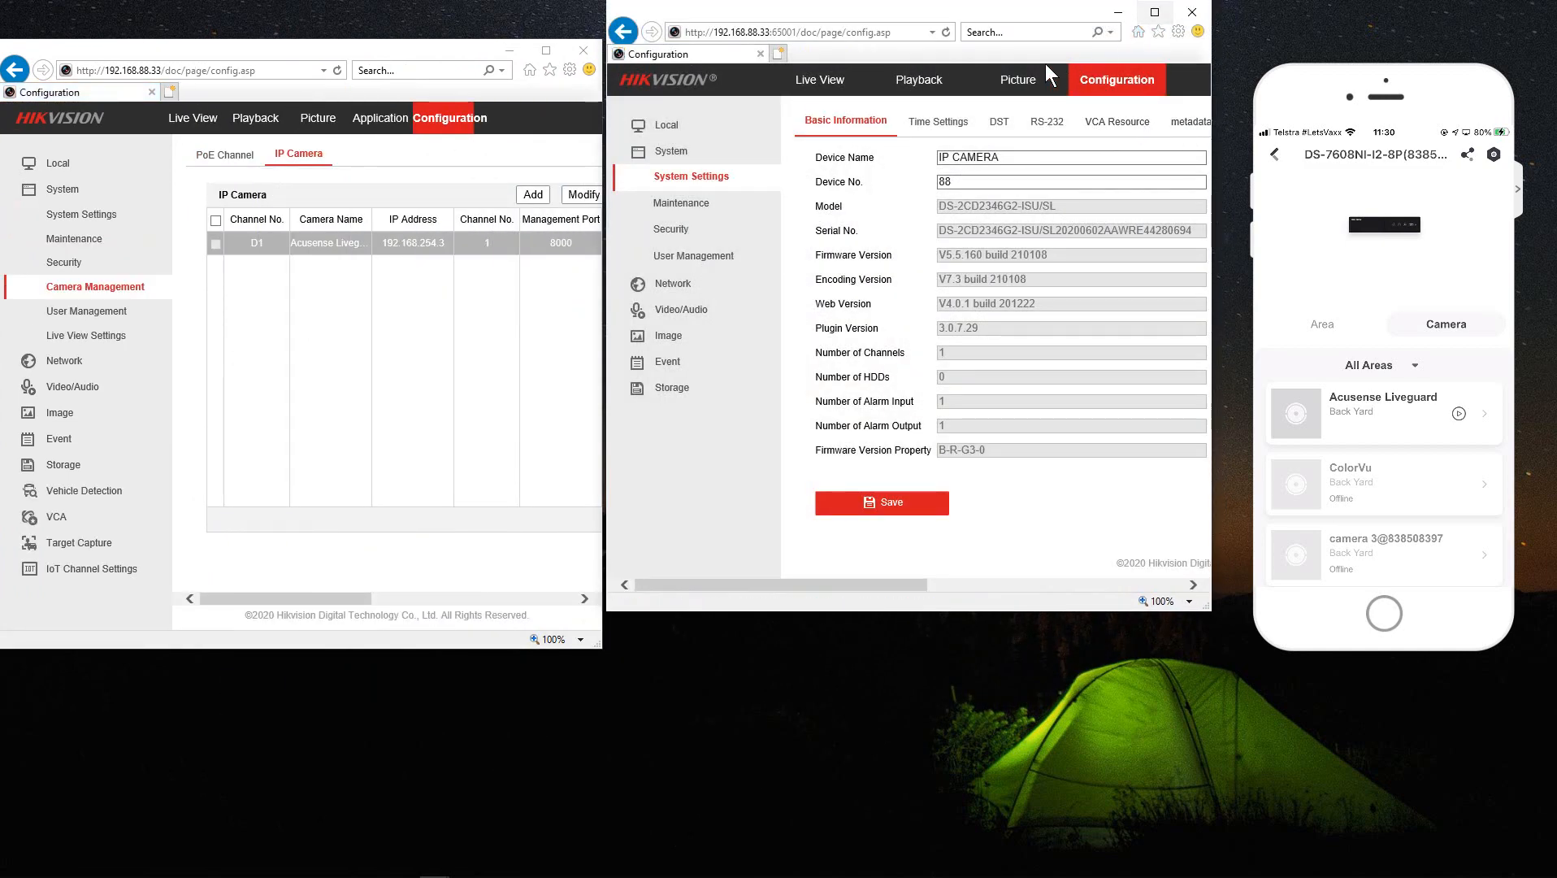
- Show the camera's Event > Smart Event > Line Crossing Detection page
left_click(668, 364)
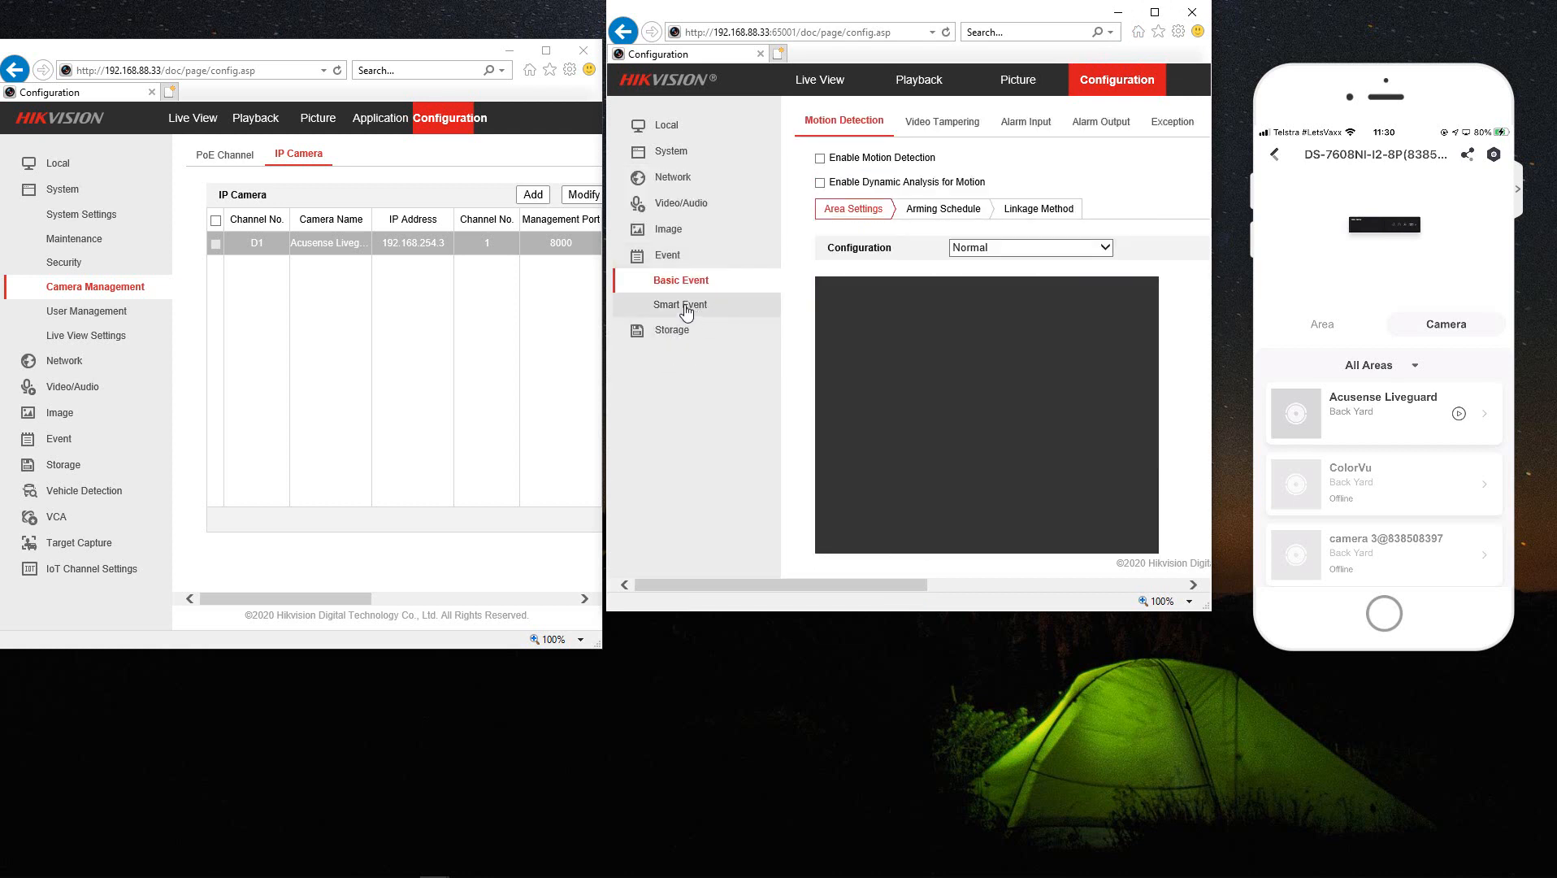
left_click(689, 309)
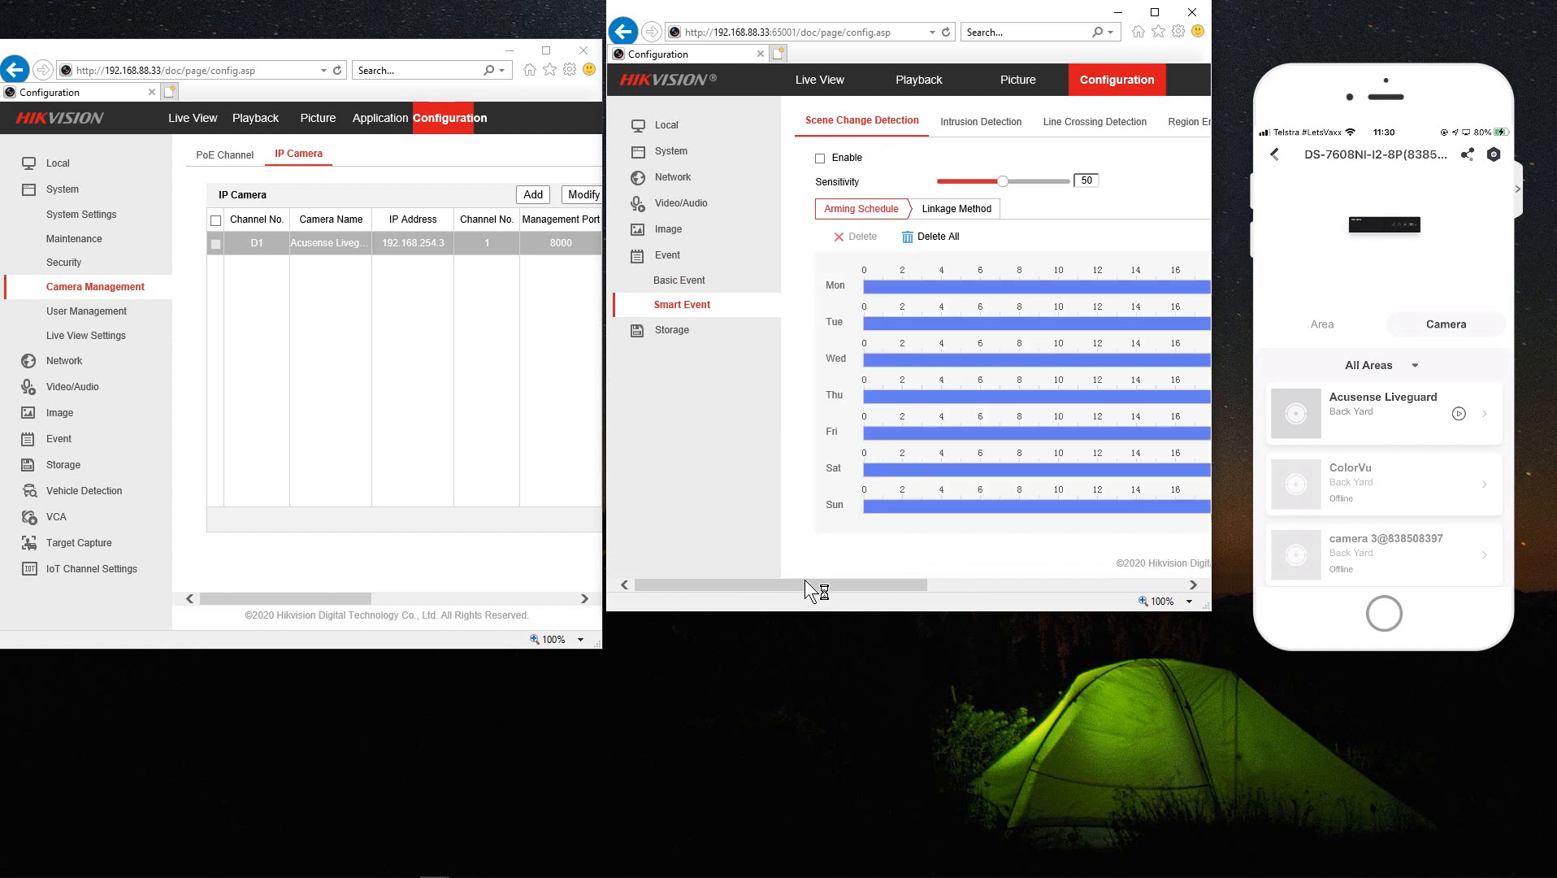
left_click(1095, 122)
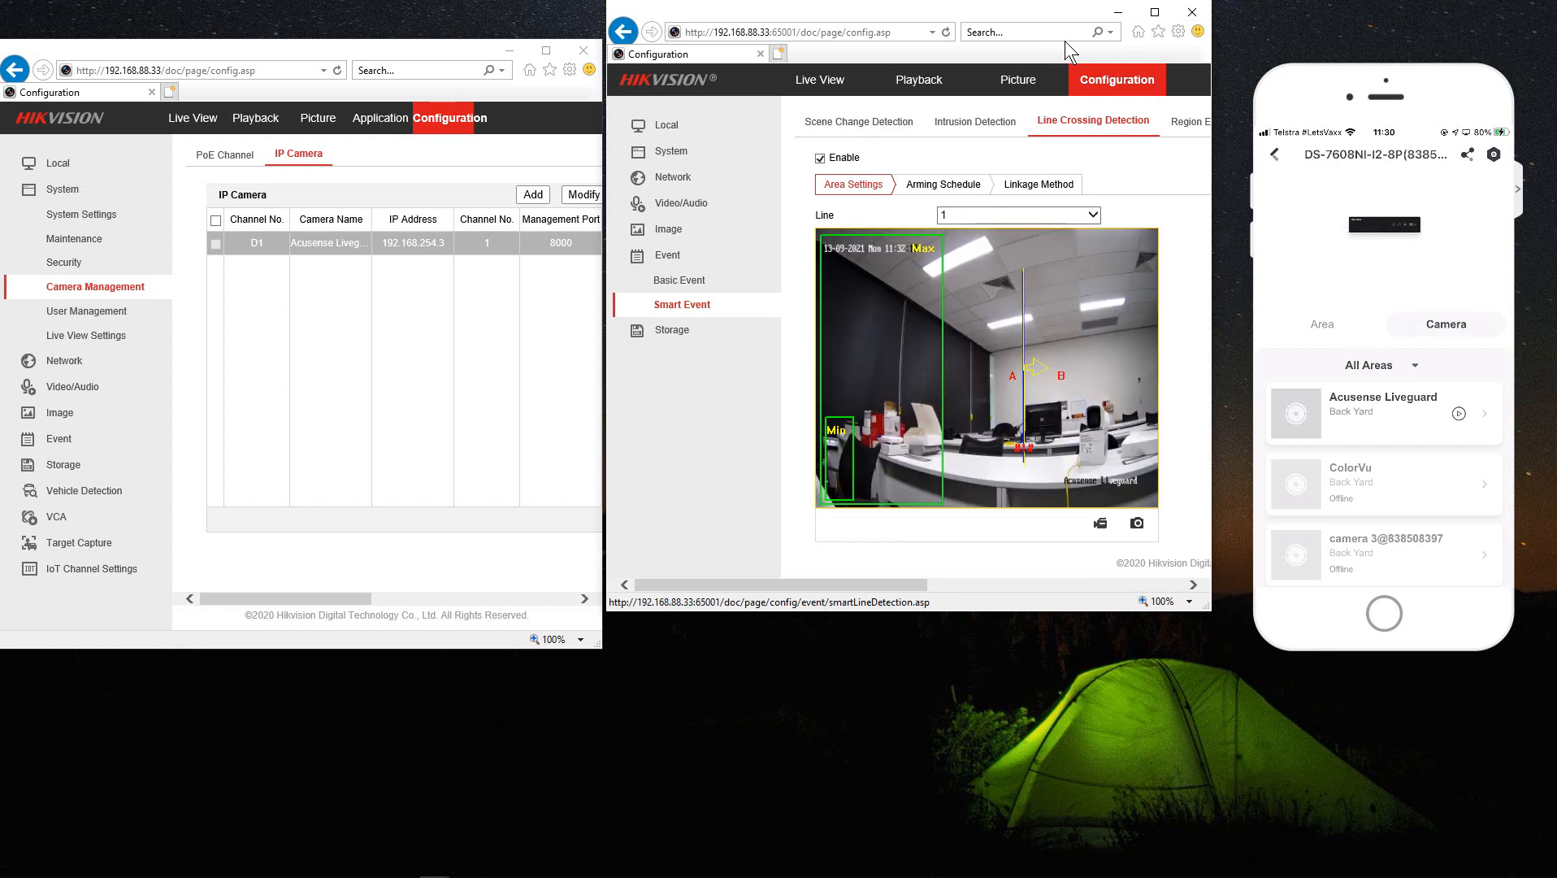
- Place the NVR's Smart Event line crossing page on the left half beside the camera window
left_click_drag(1065, 11, 1556, 91)
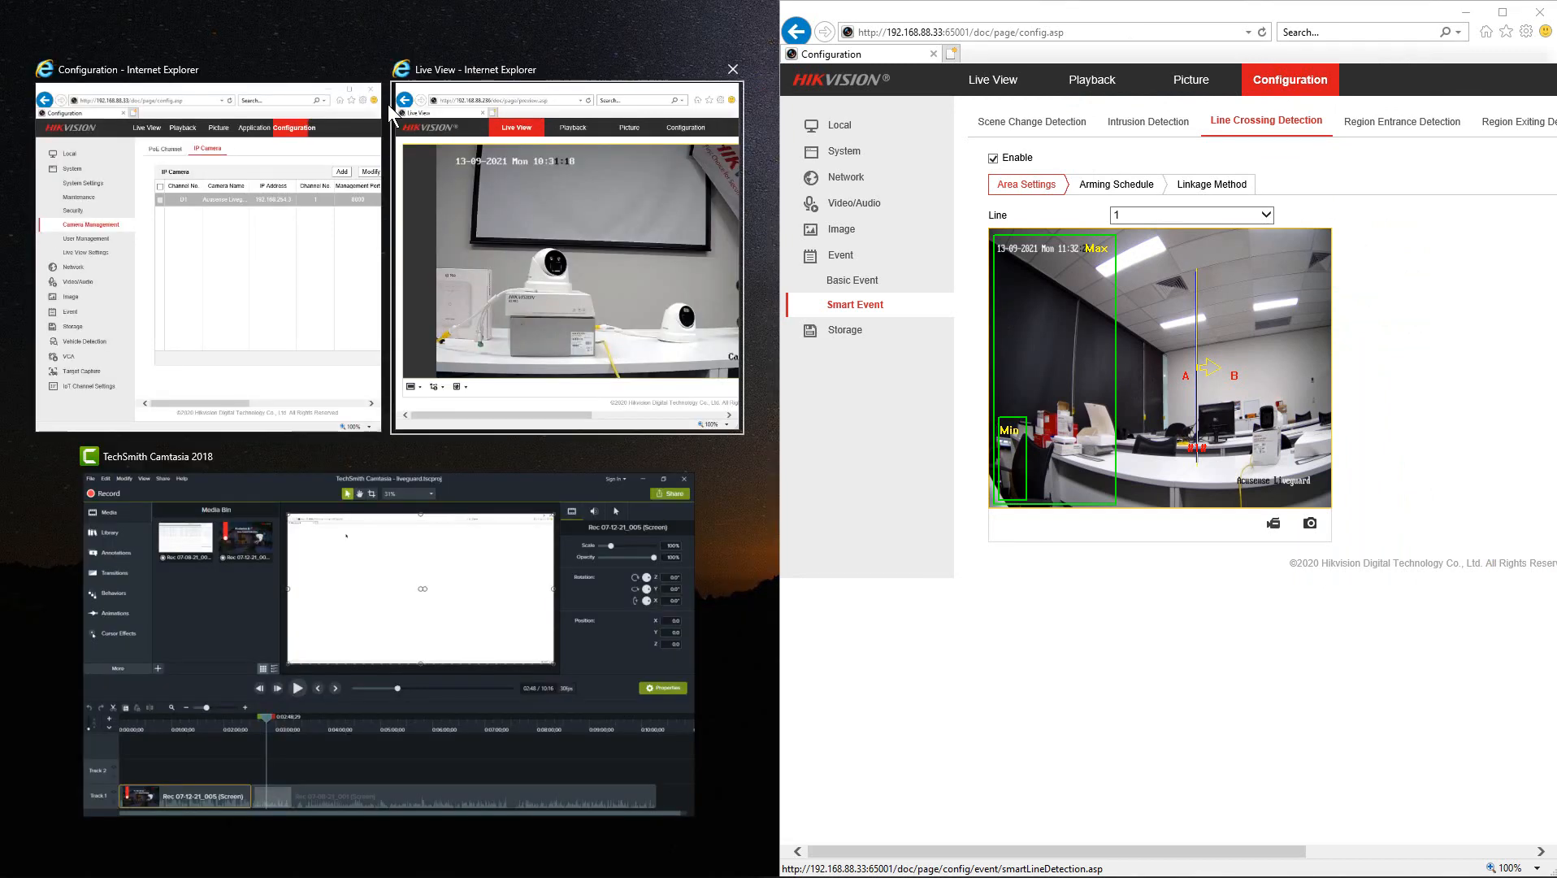
left_click(262, 150)
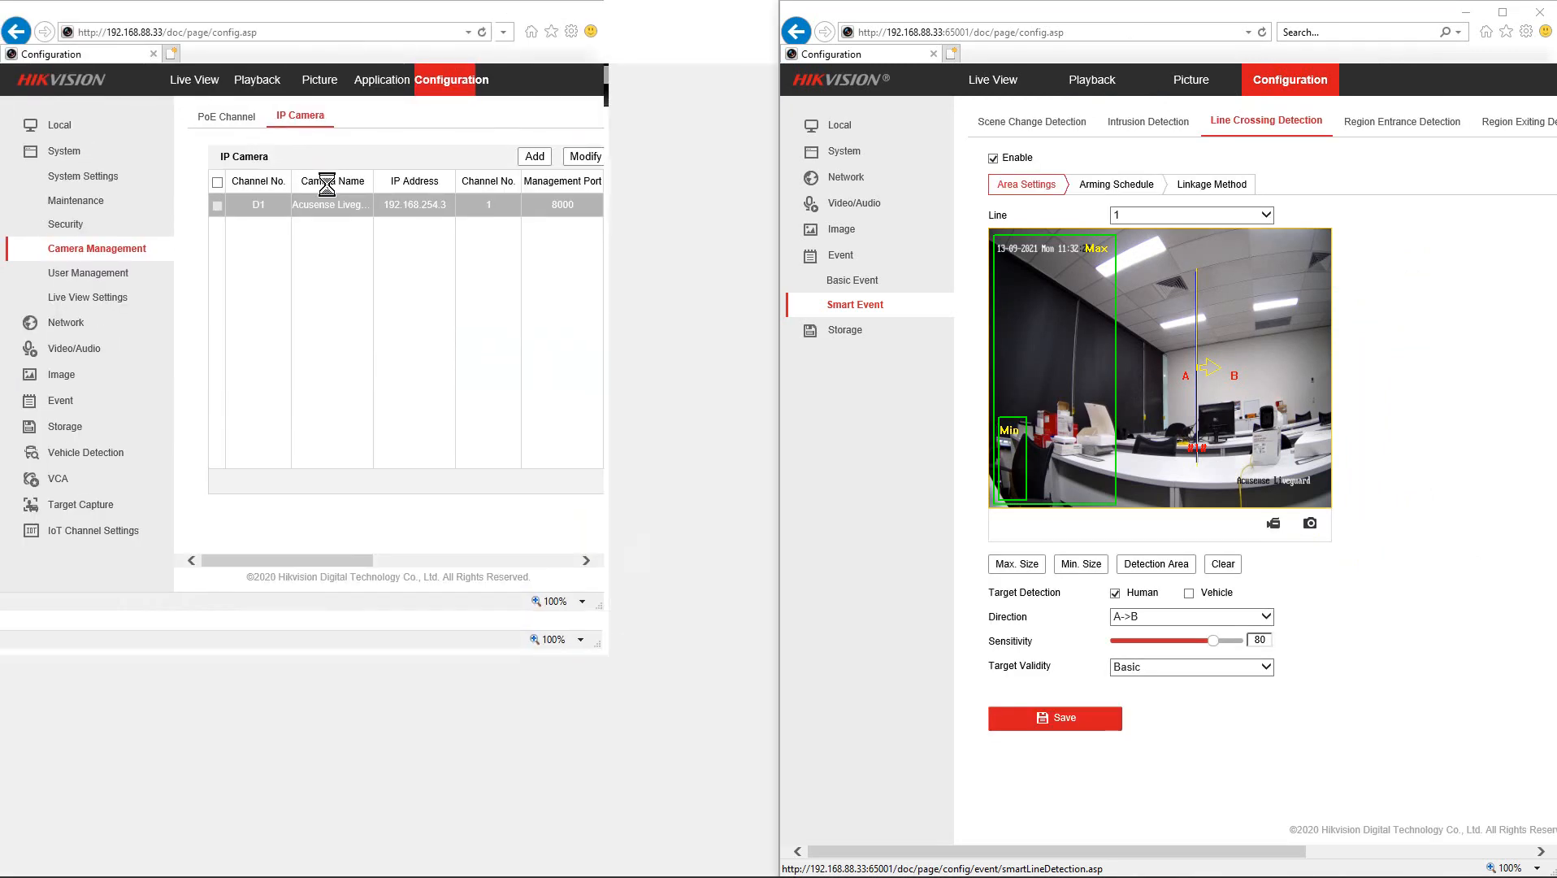
left_click(64, 402)
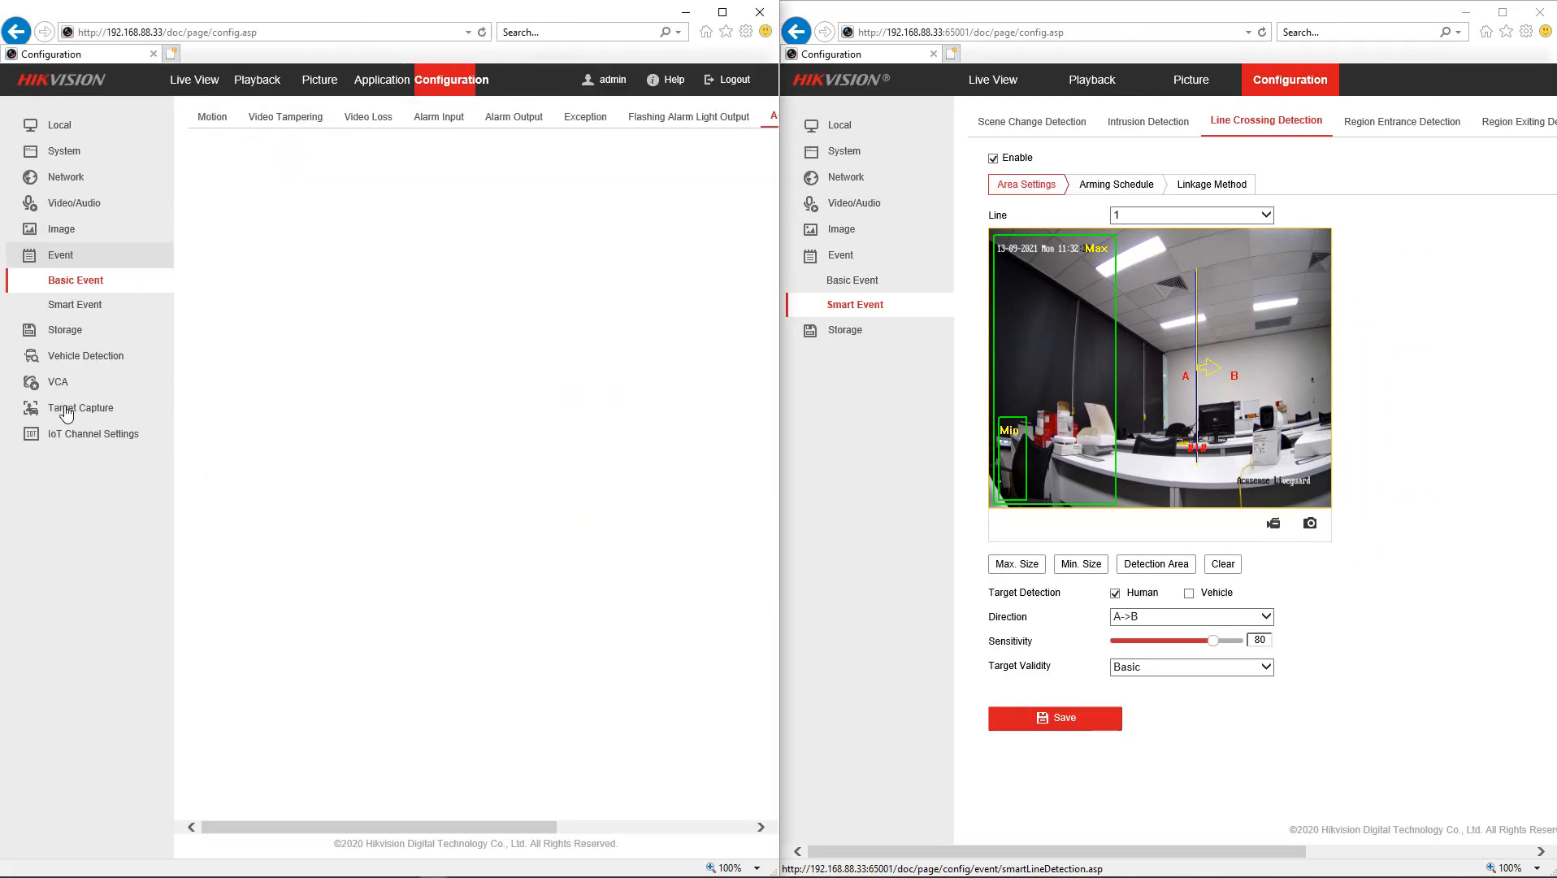
left_click(65, 309)
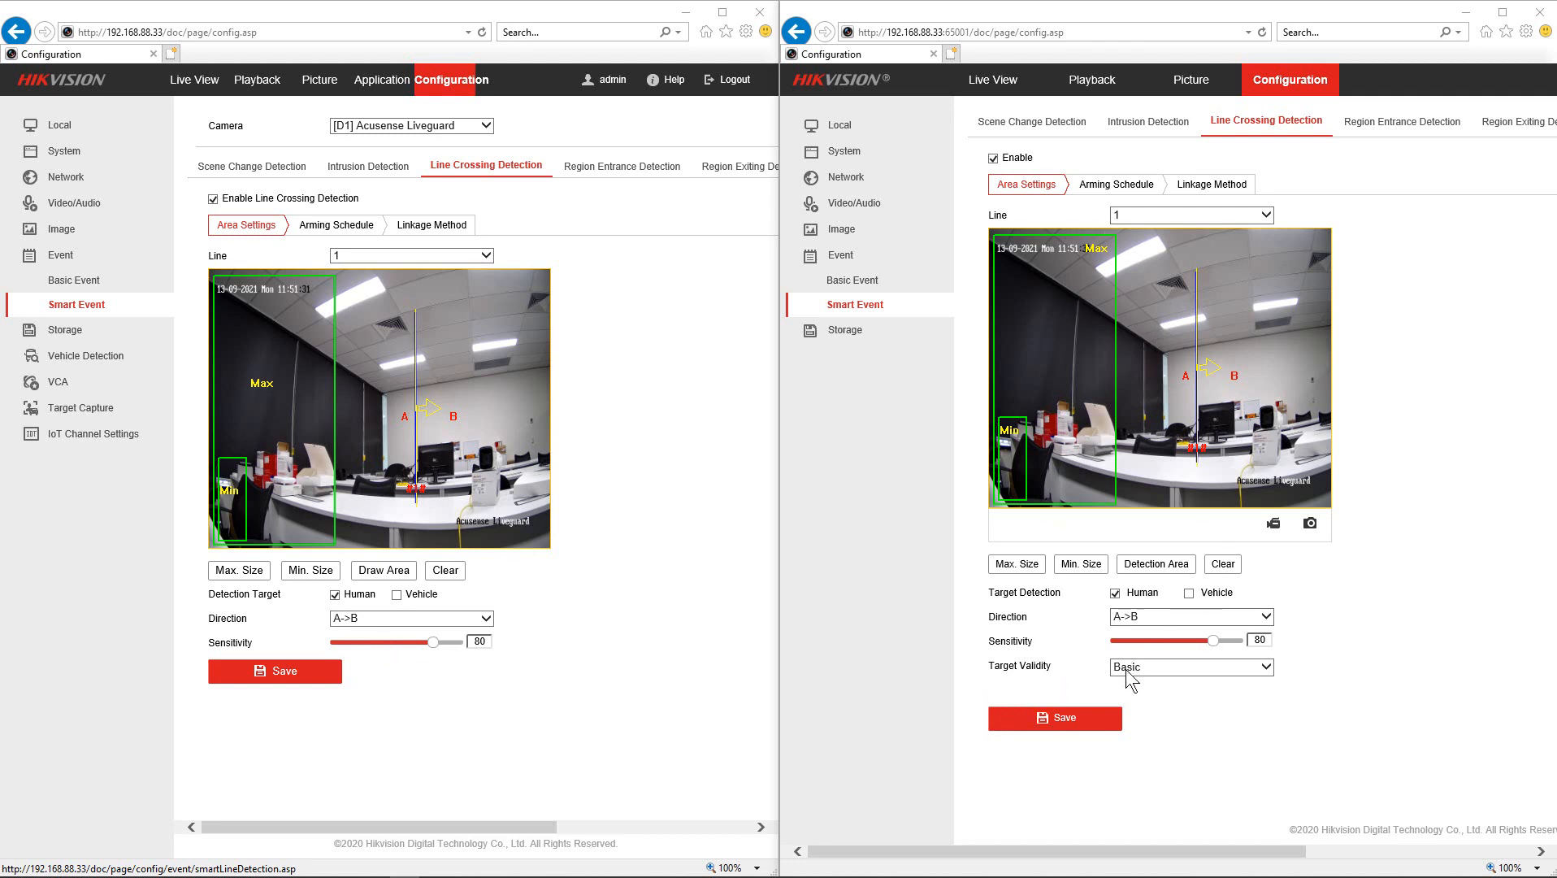
- Change the camera's line crossing Target Validity from Basic to Highest
left_click(1148, 669)
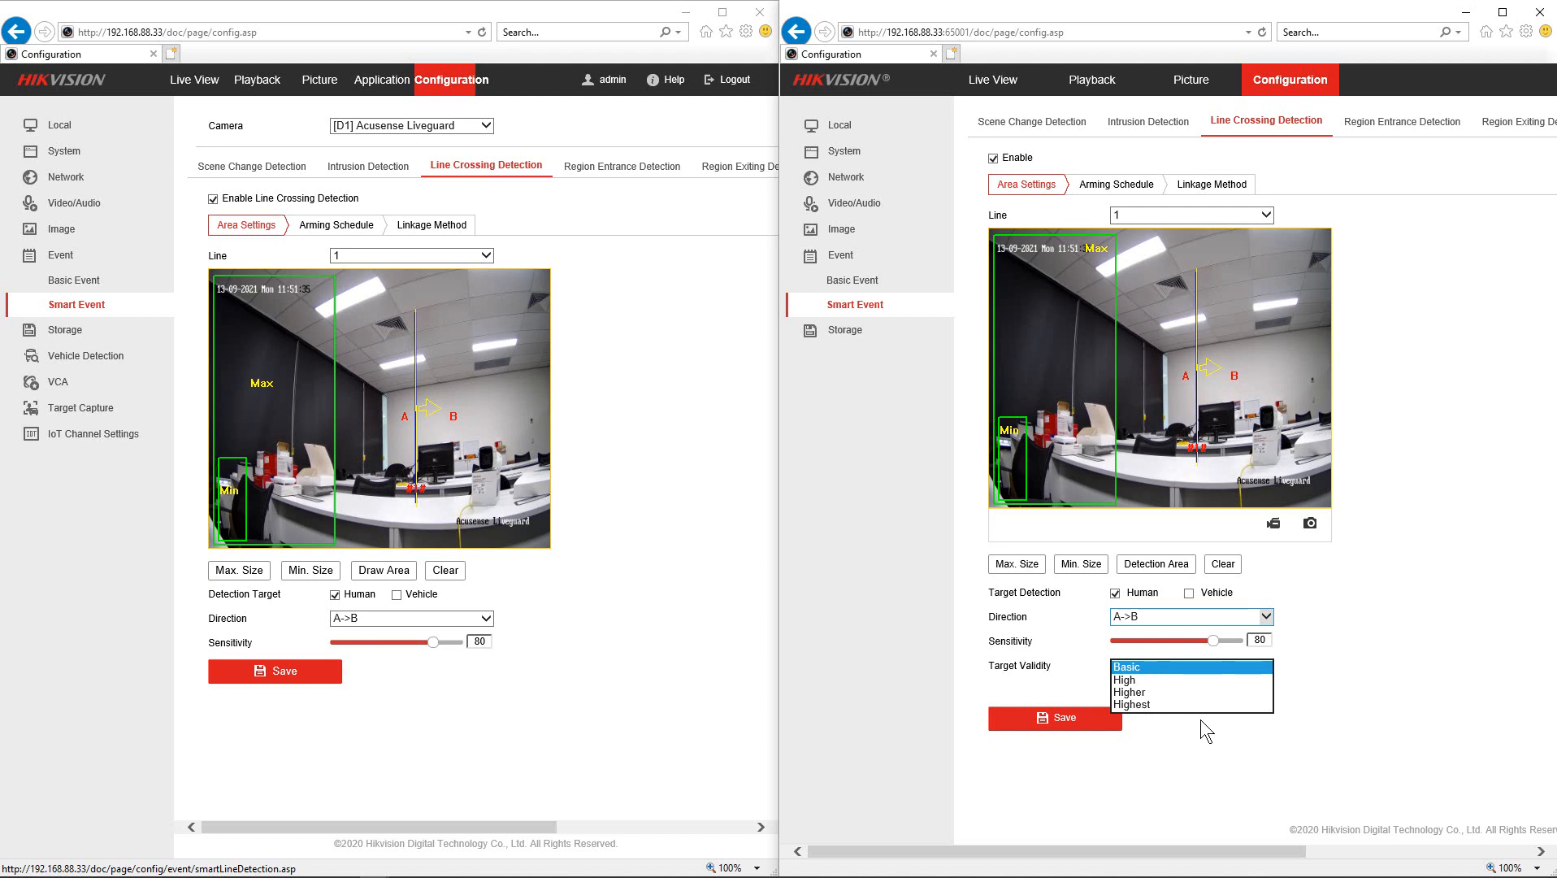
left_click(1242, 703)
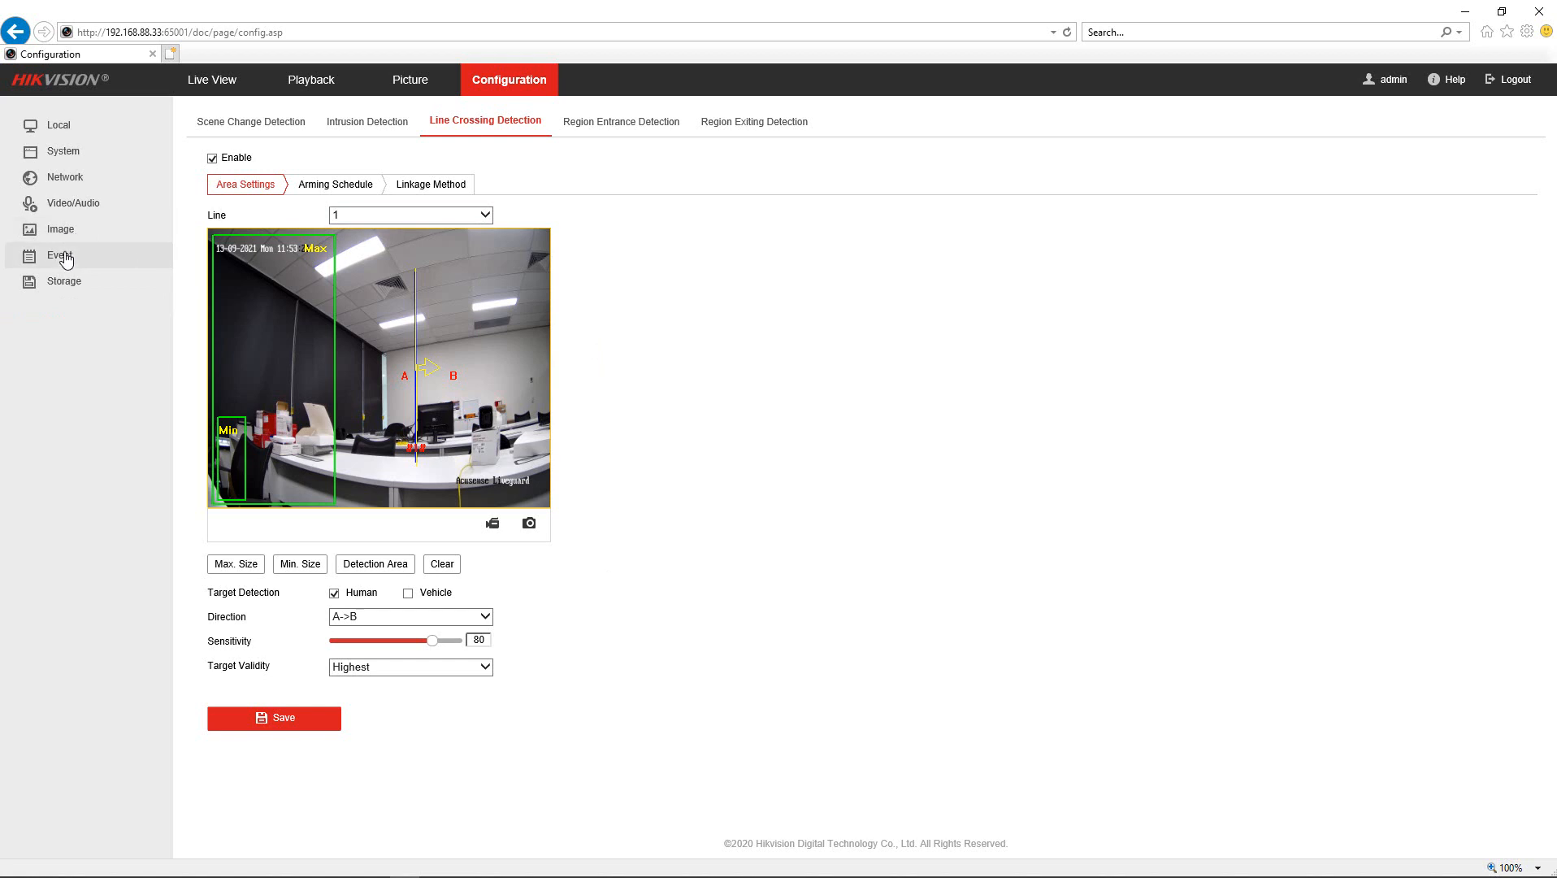
- Set the Audible Alarm Output sound type to Custom Audio
left_click(79, 278)
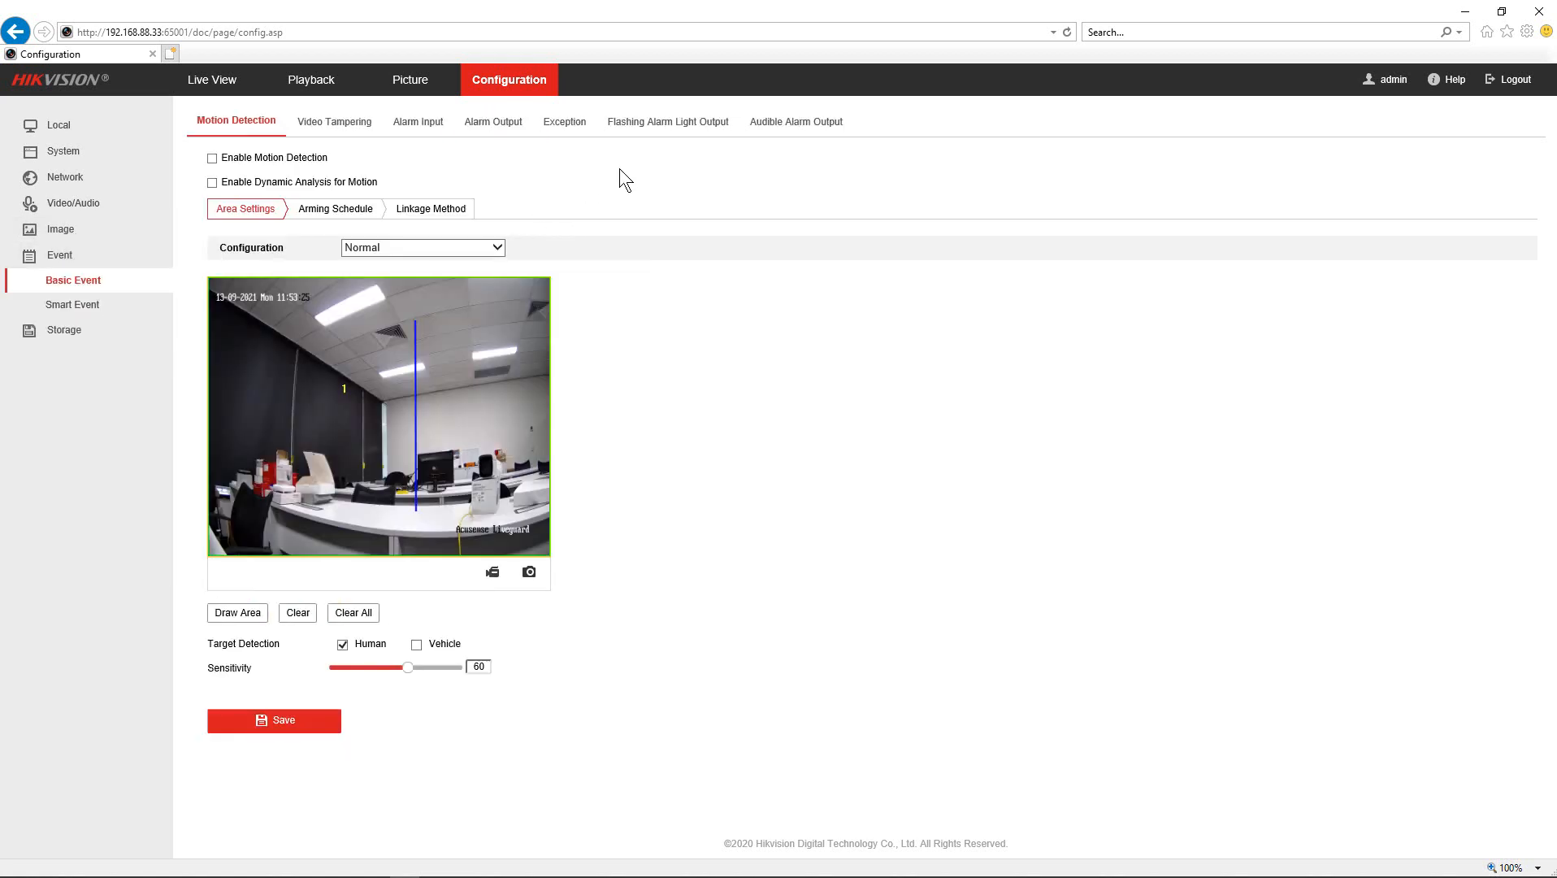
left_click(780, 129)
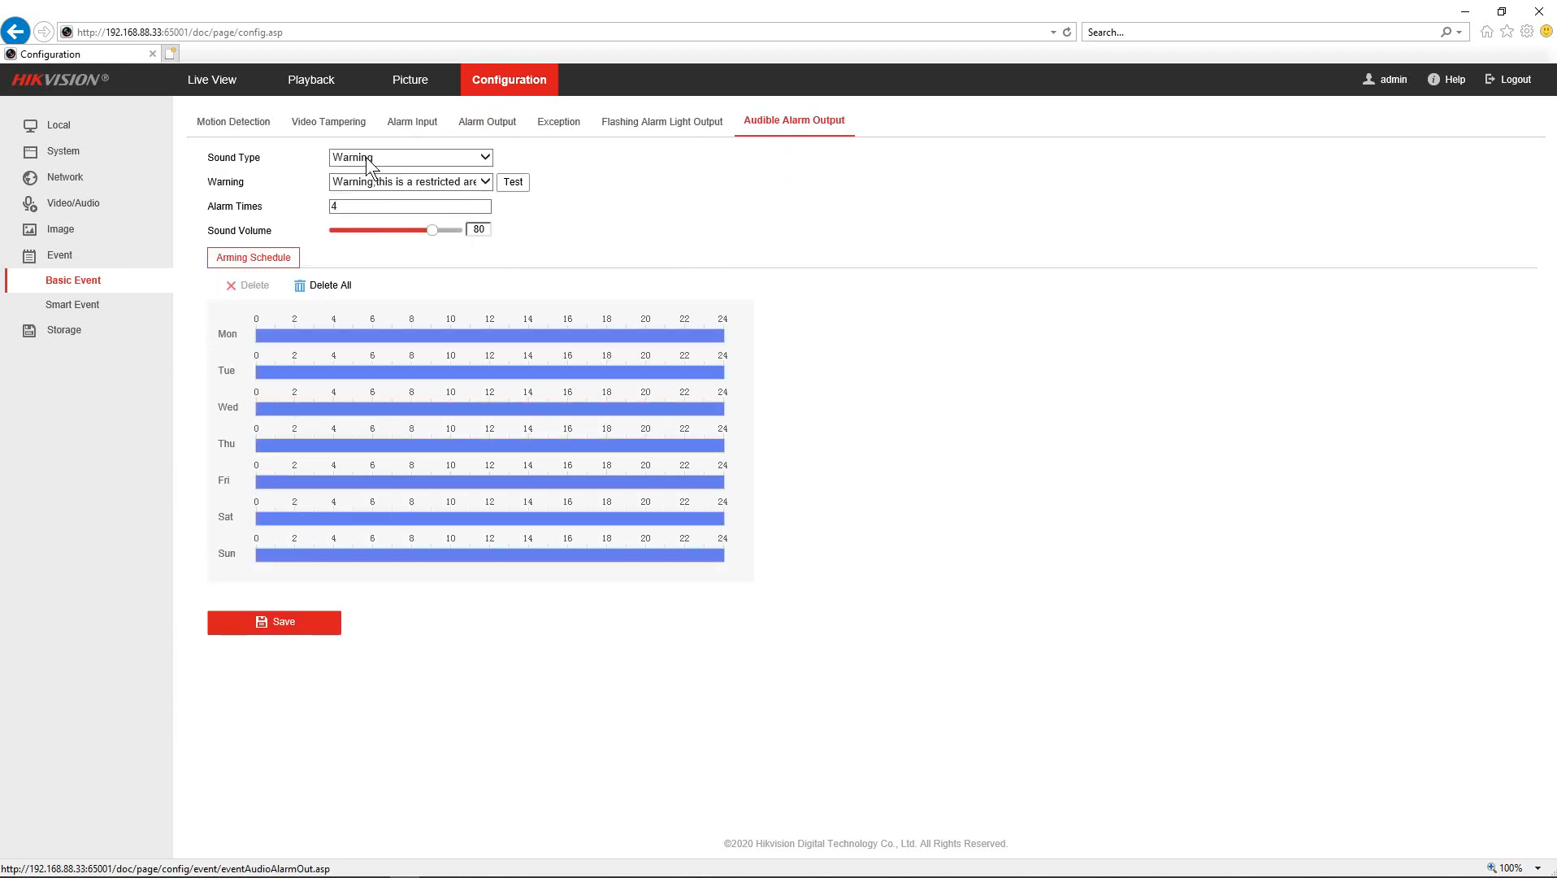
left_click(484, 157)
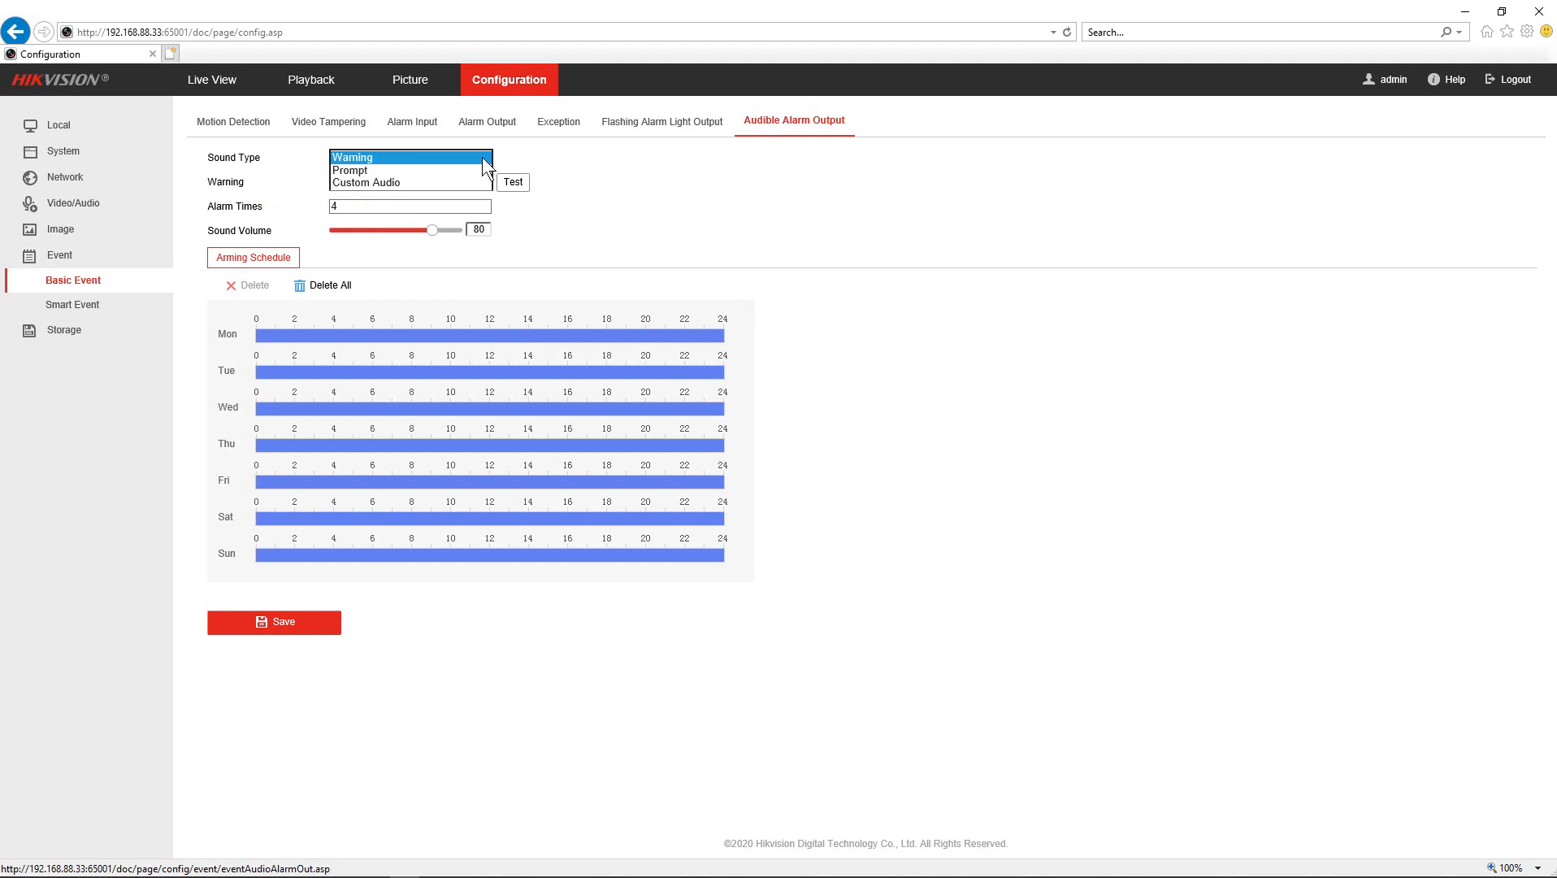
left_click(348, 183)
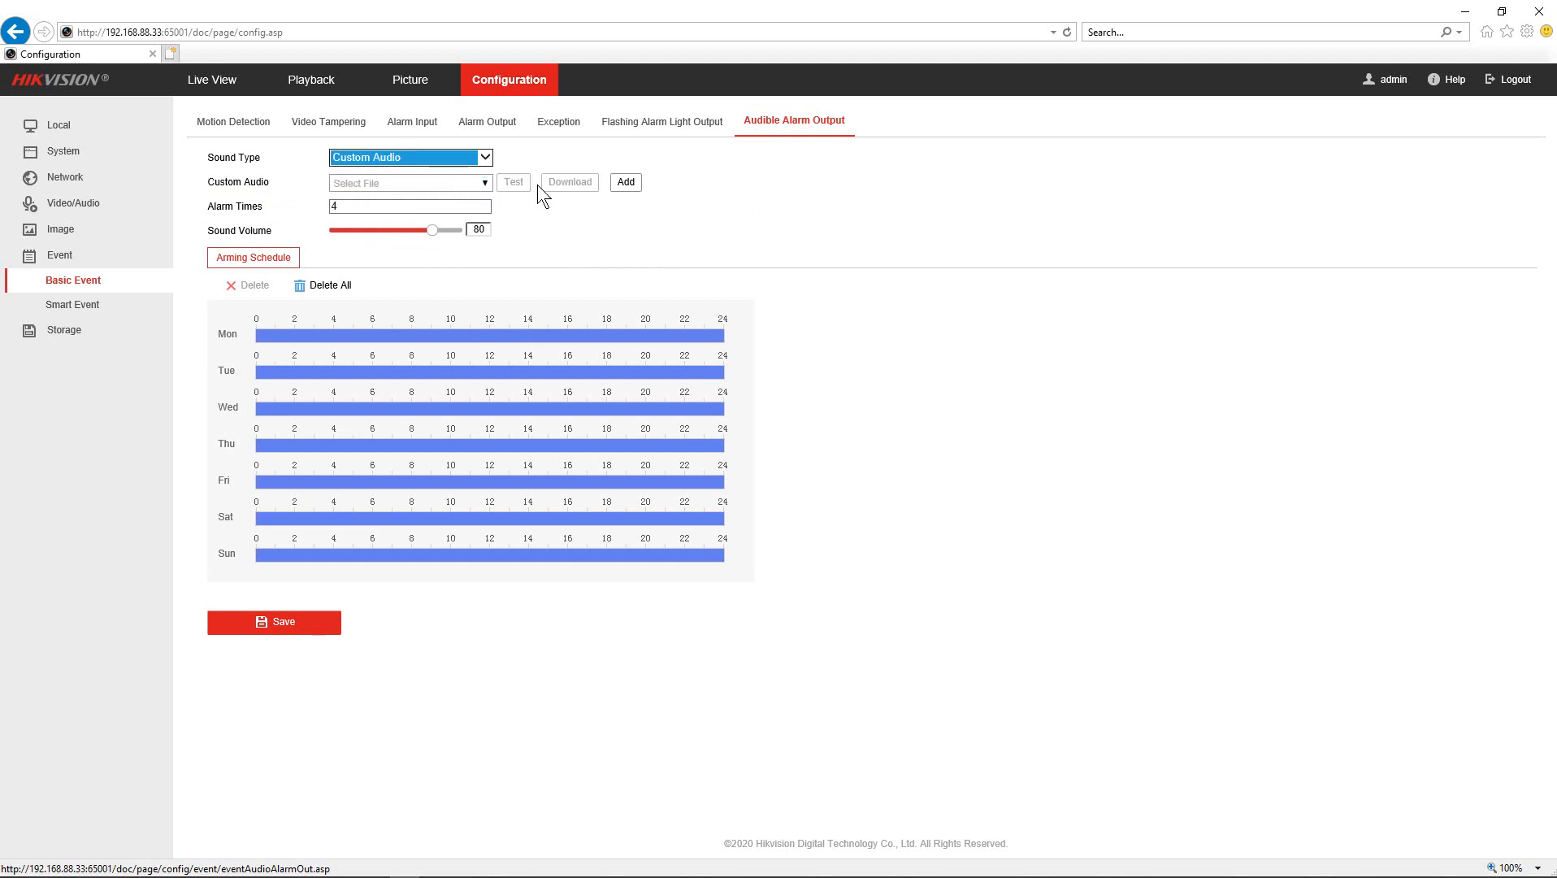
- Cancel the custom audio file upload and request logout from the camera
left_click(625, 183)
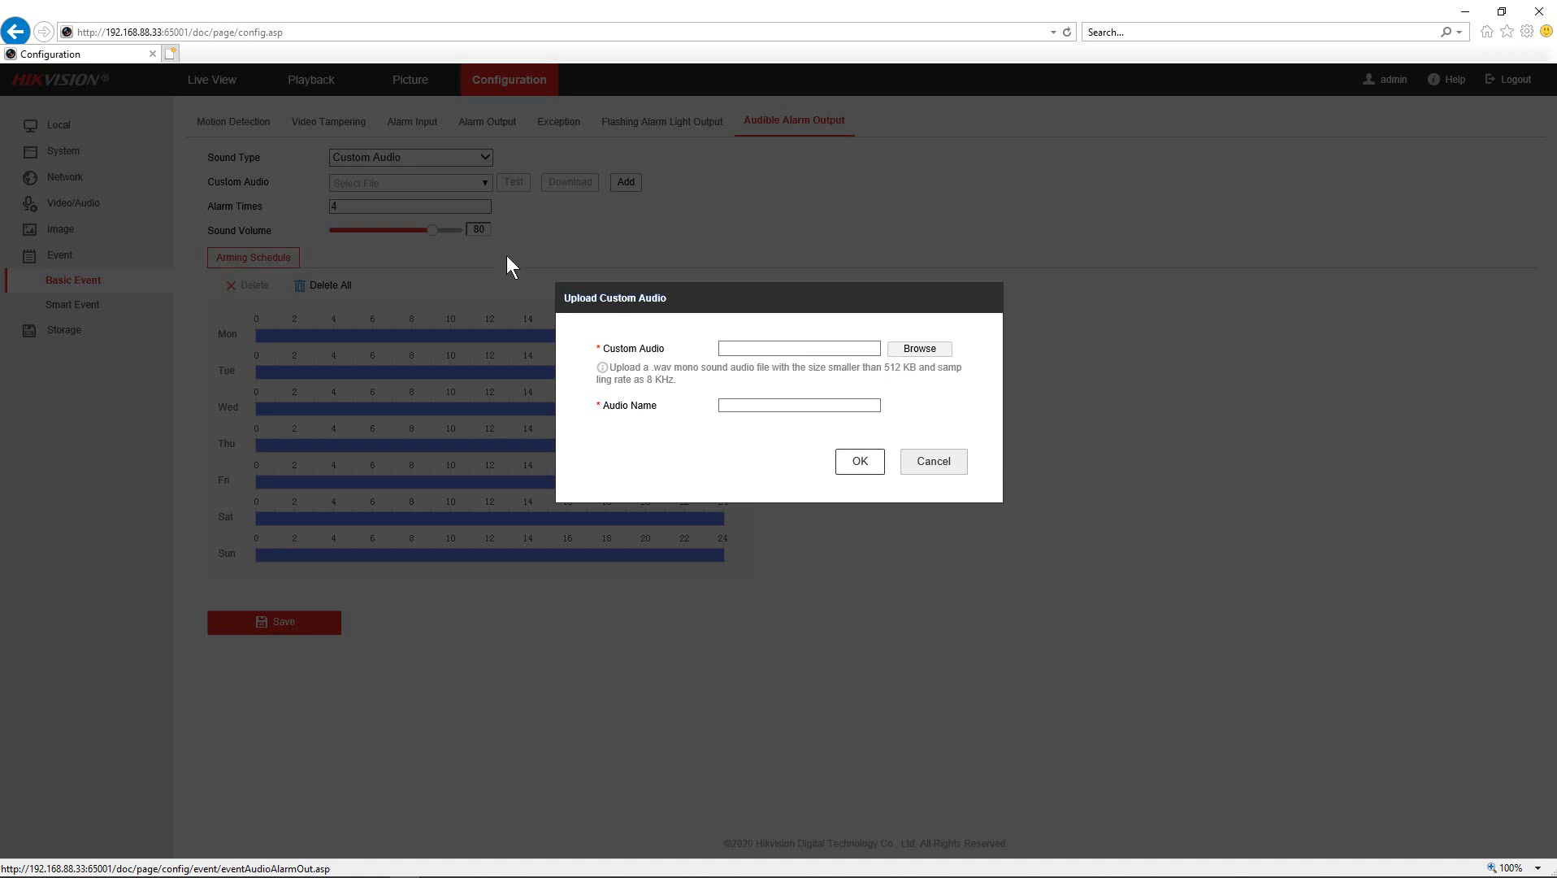
left_click(932, 470)
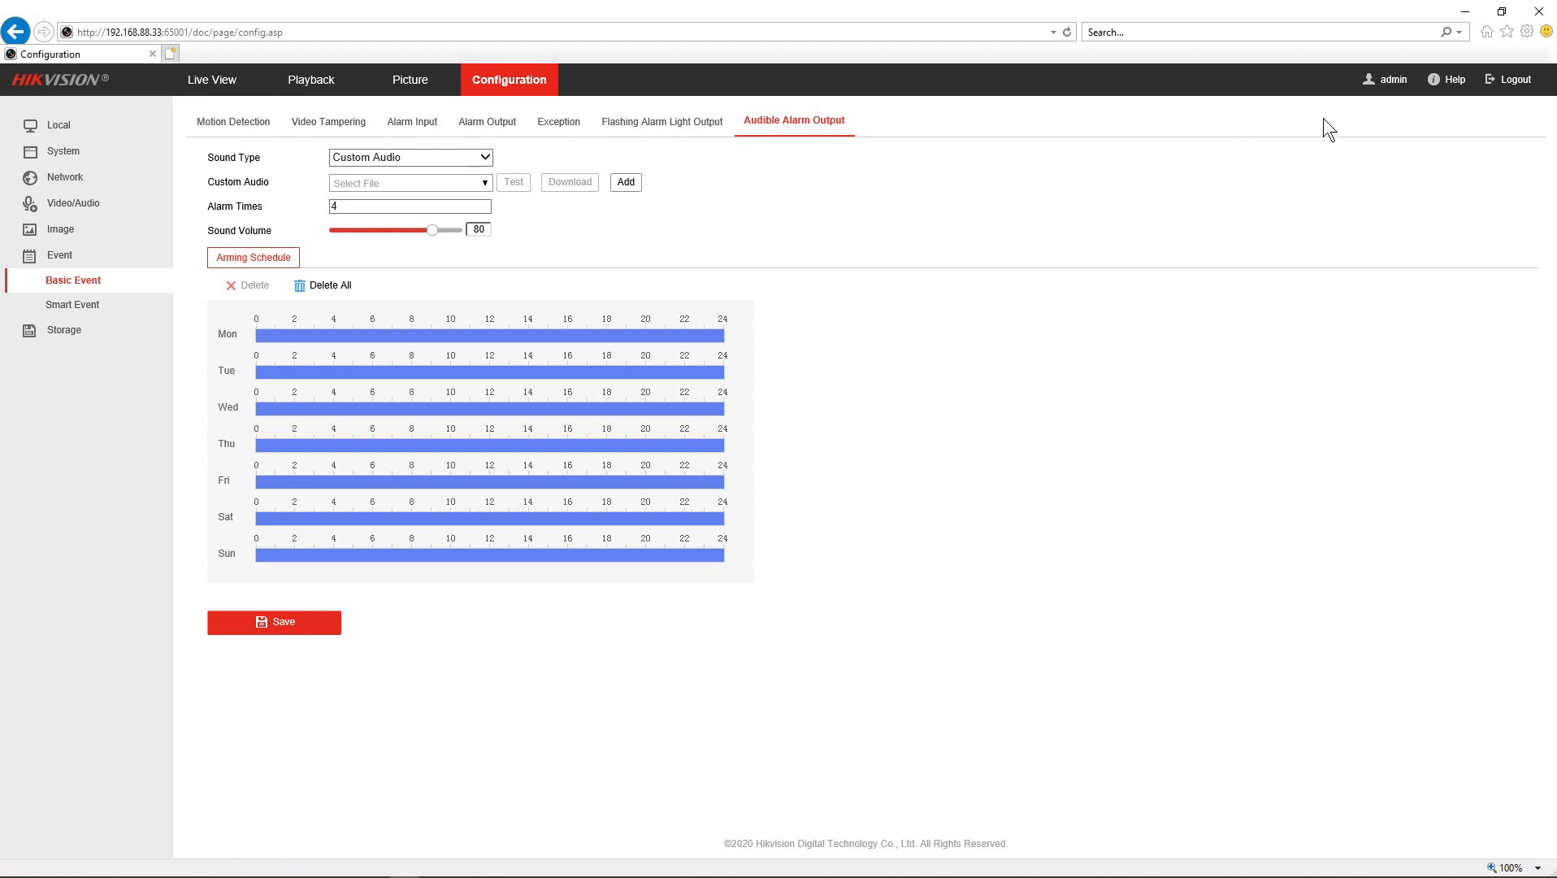
left_click(1520, 80)
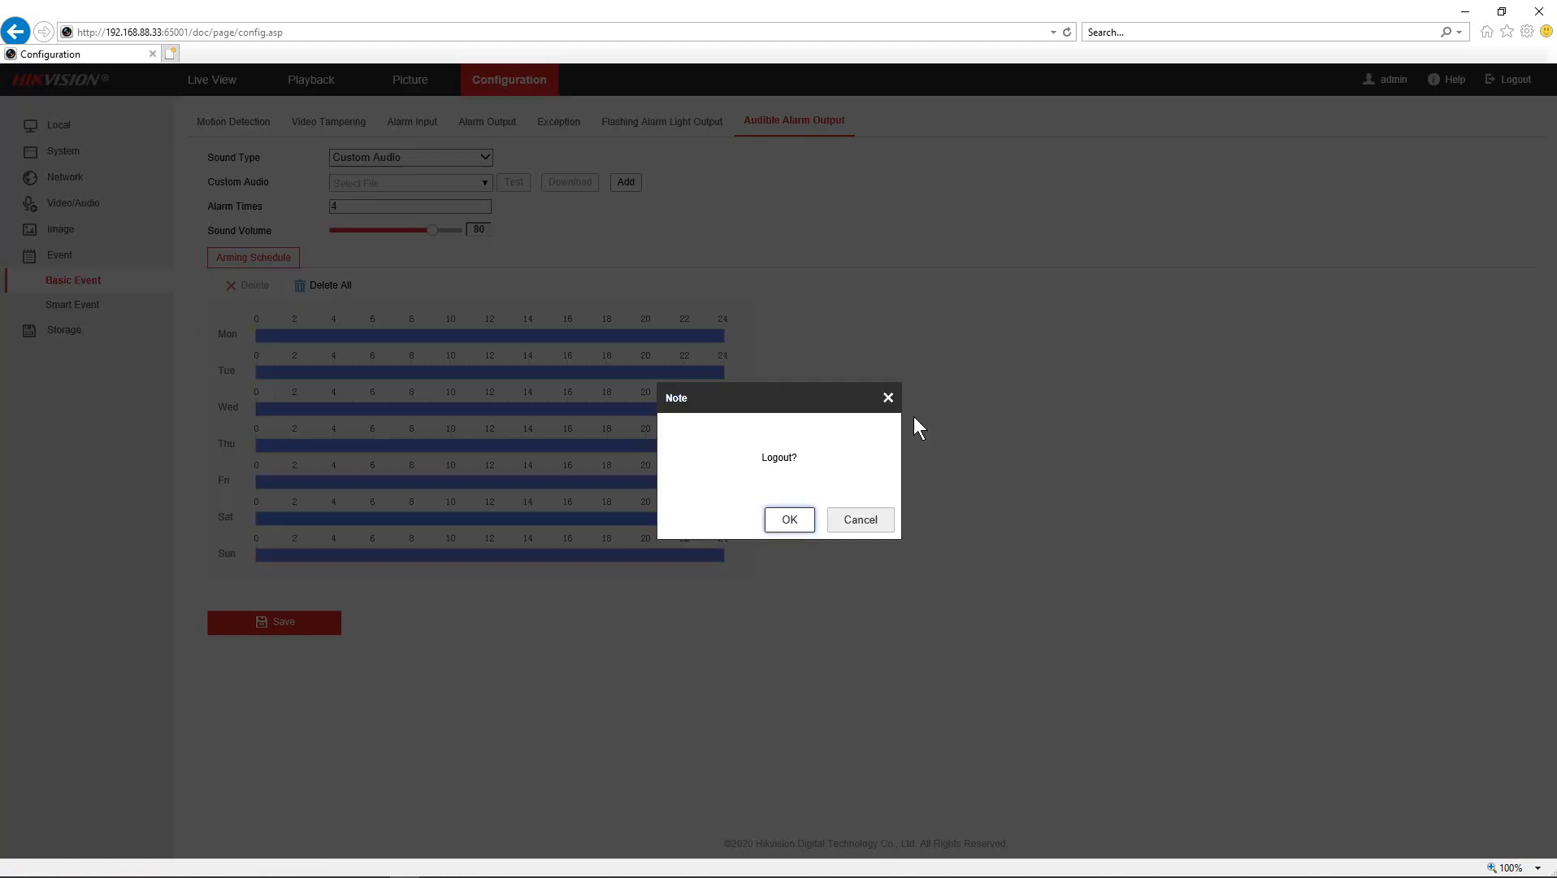
- Confirm the camera logout and close the browser window
left_click(809, 520)
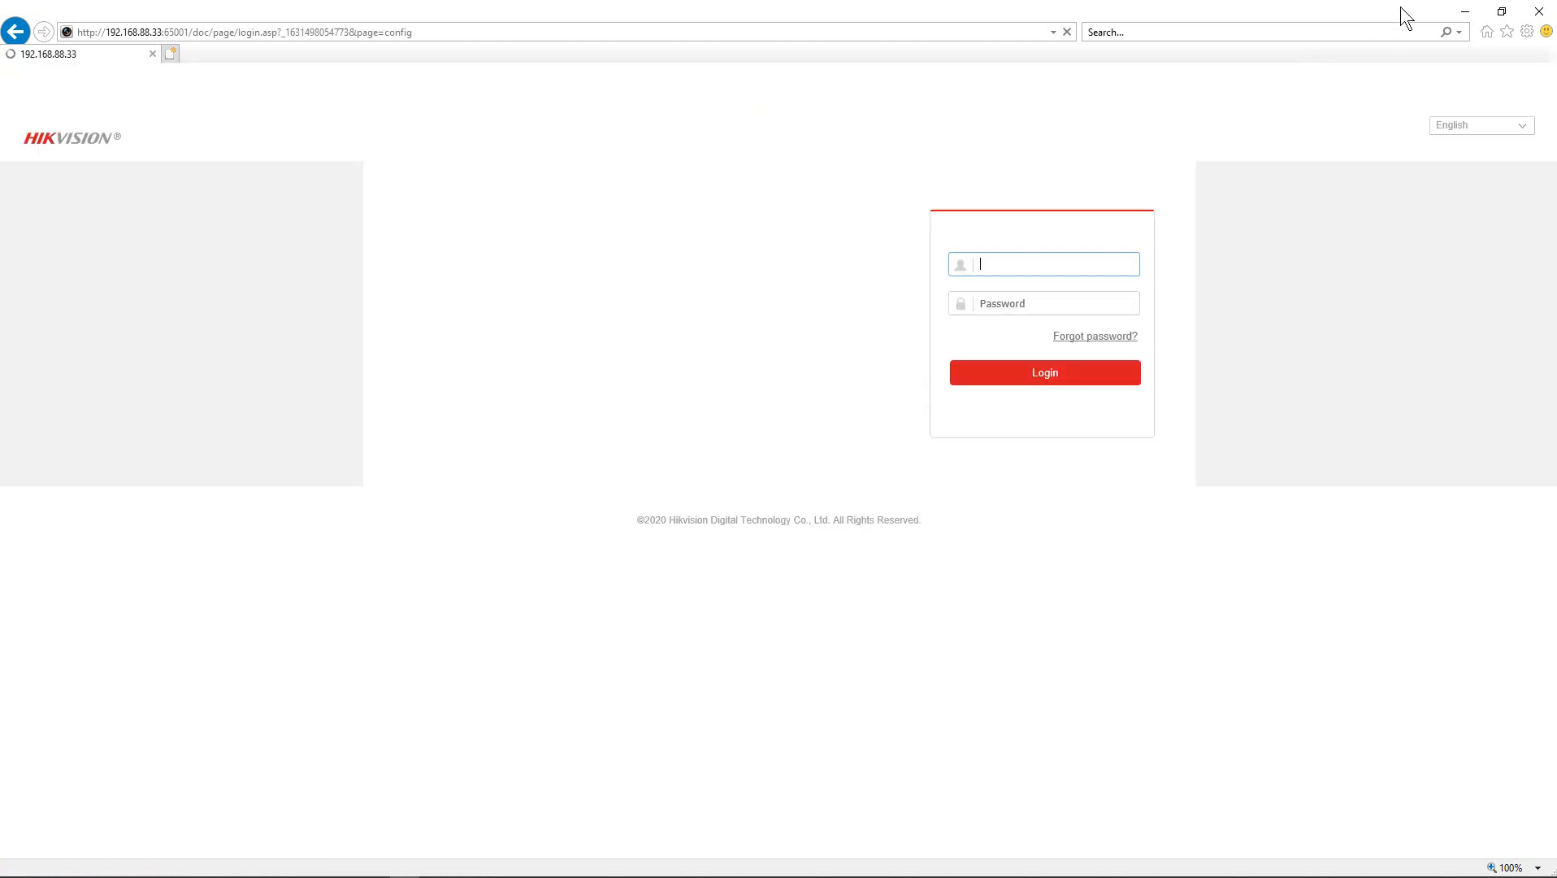
left_click(1539, 11)
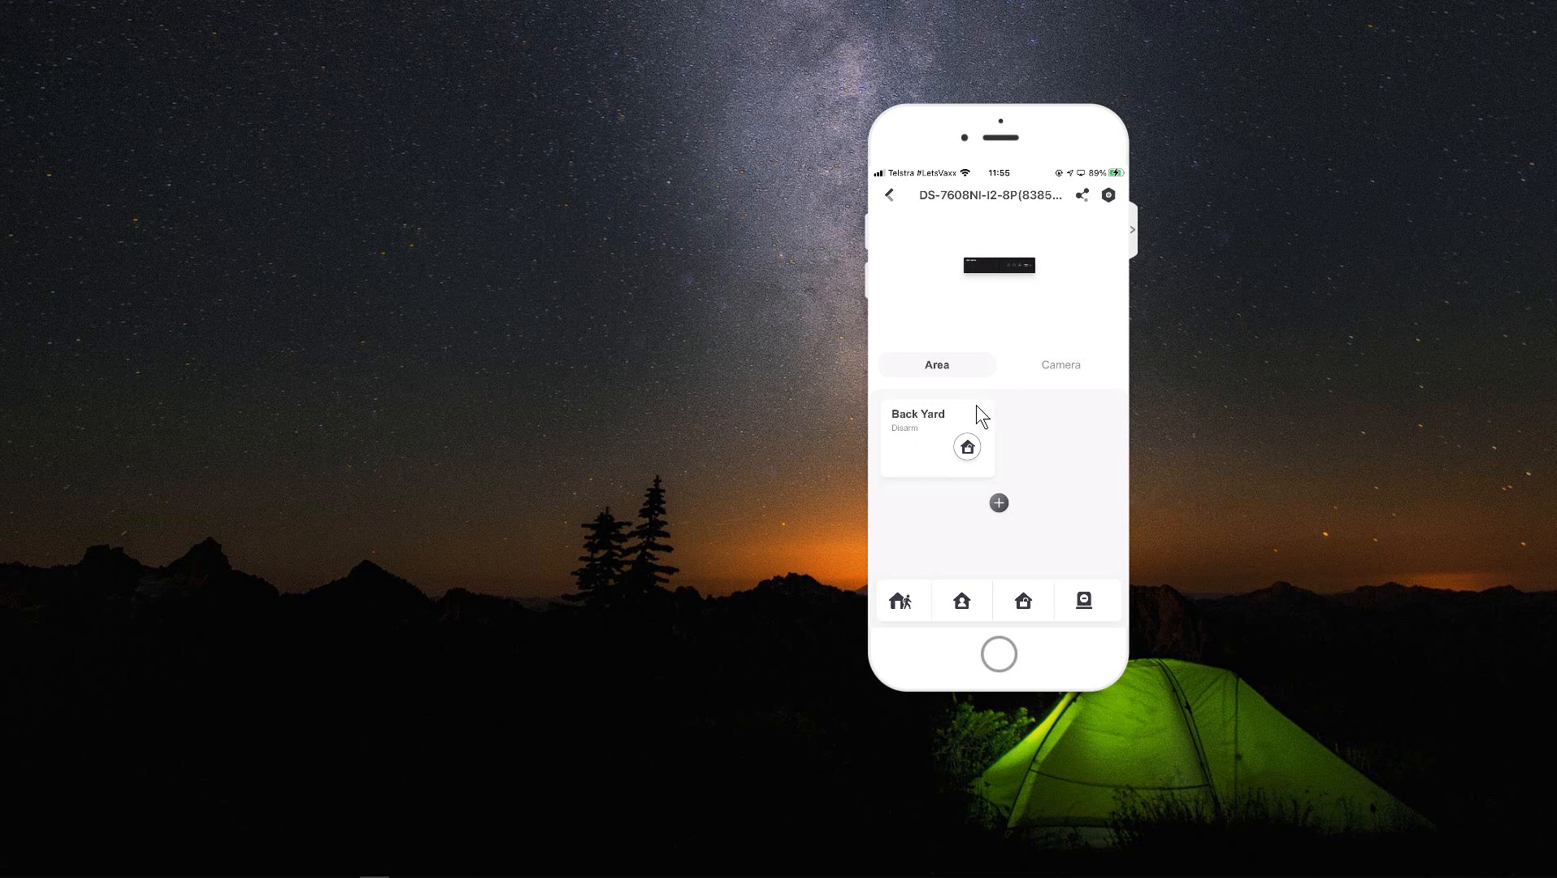
- Switch on Enable Area 2 in the NVR's area settings and open its Linked Camera add list
left_click(1108, 195)
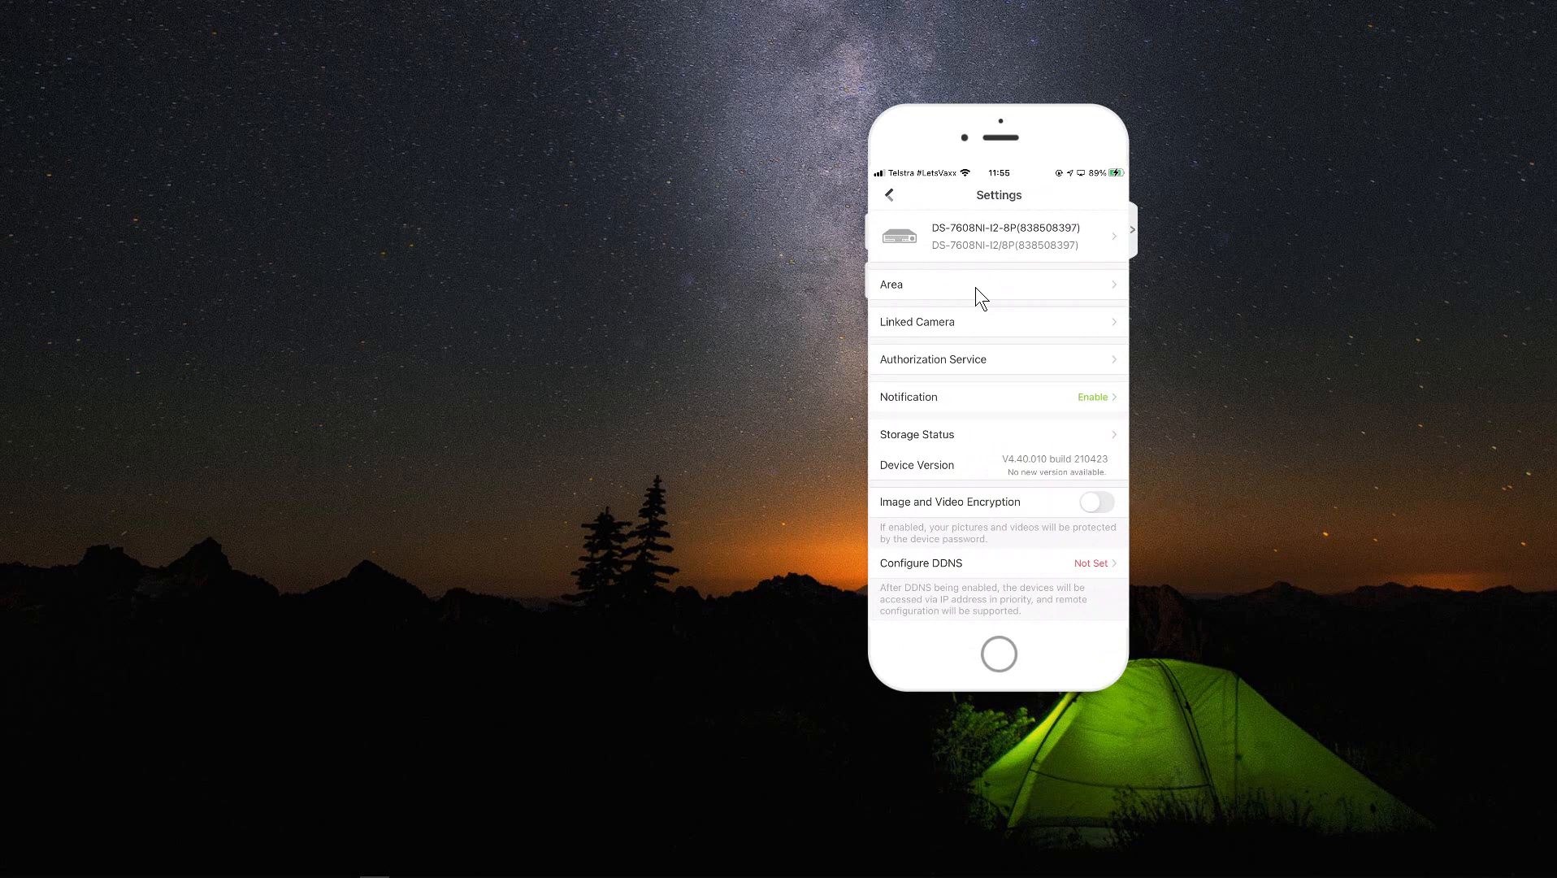
left_click(976, 288)
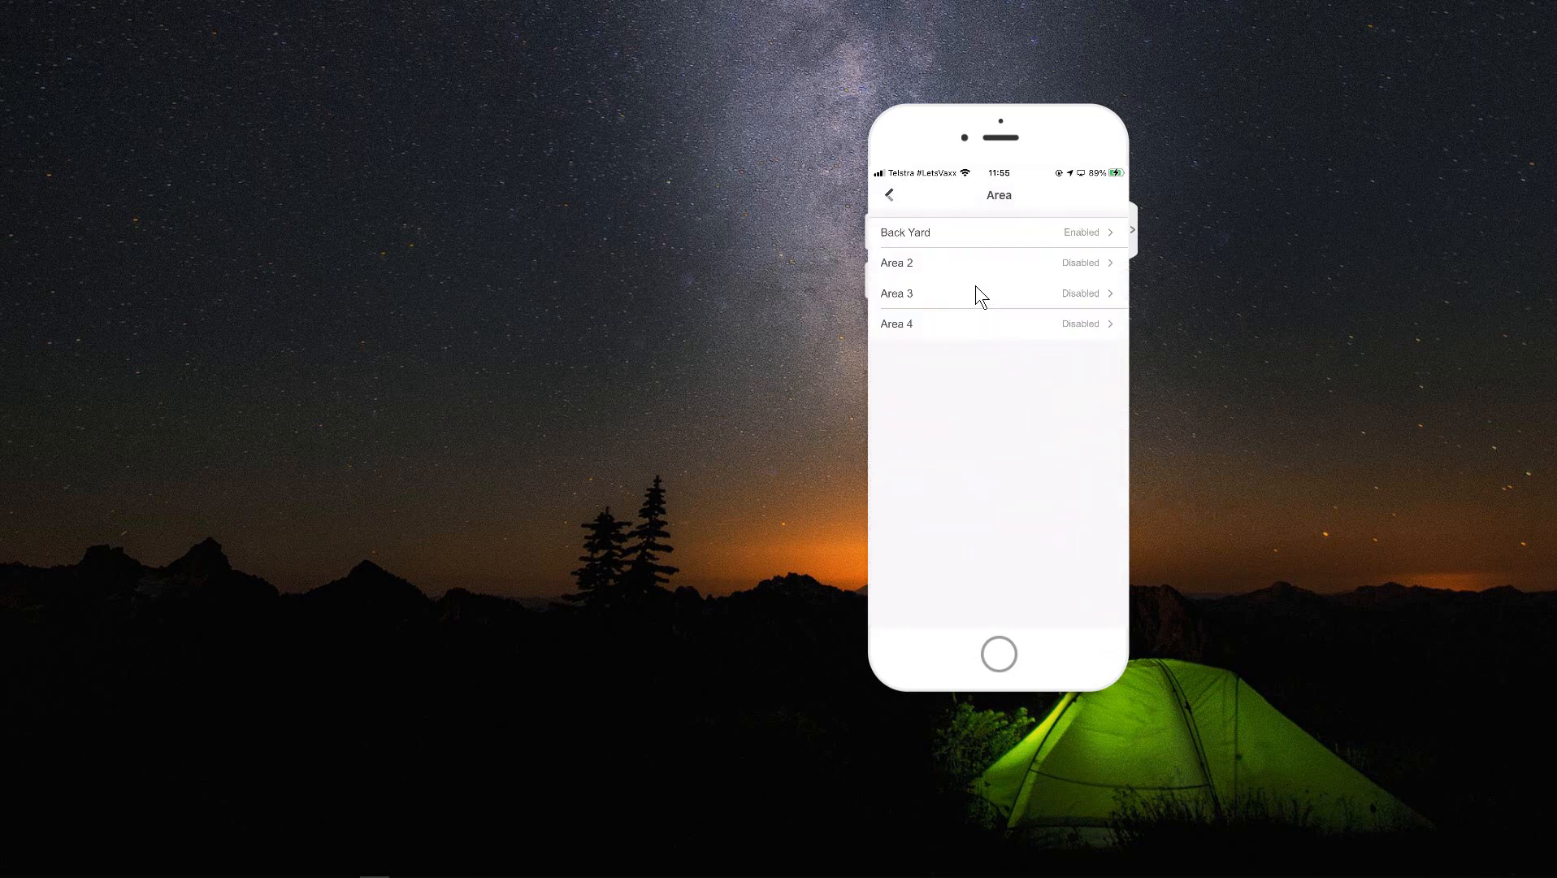
left_click(1070, 265)
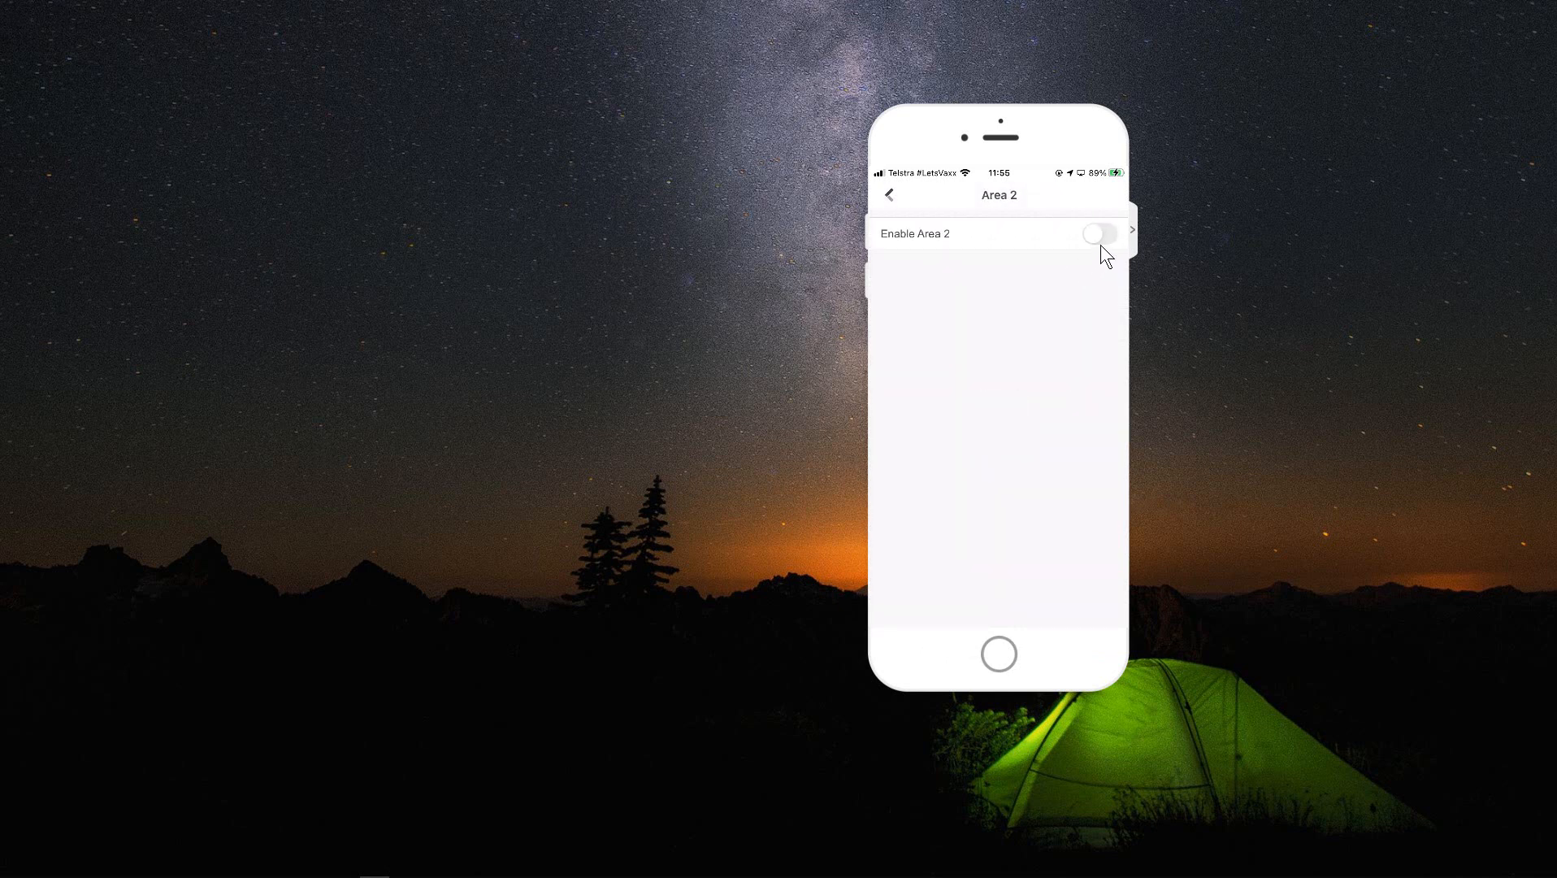
left_click(1101, 245)
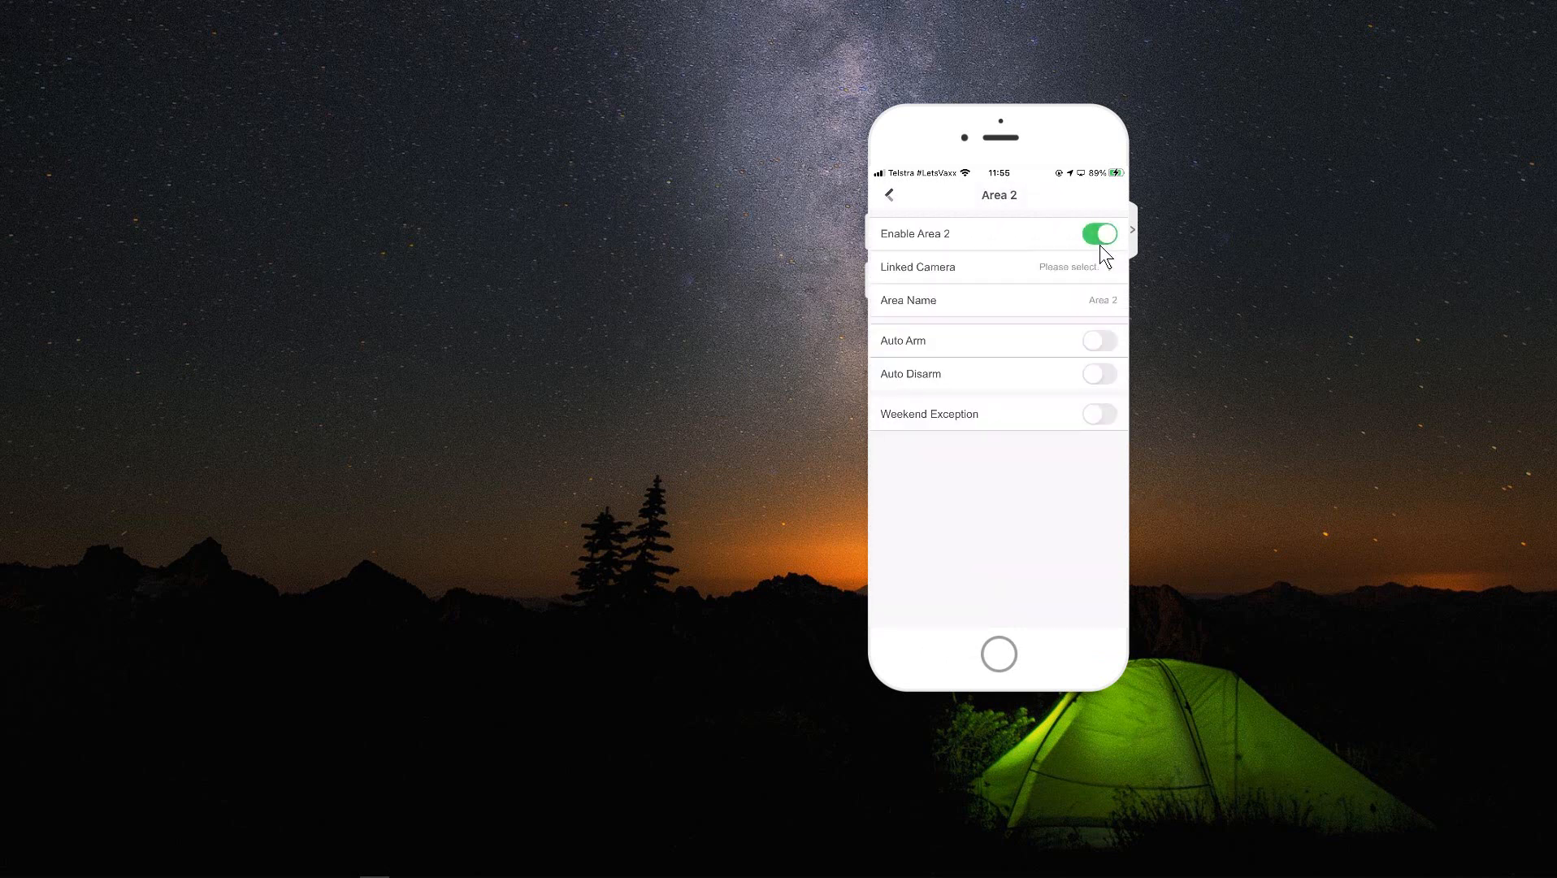
left_click(1058, 276)
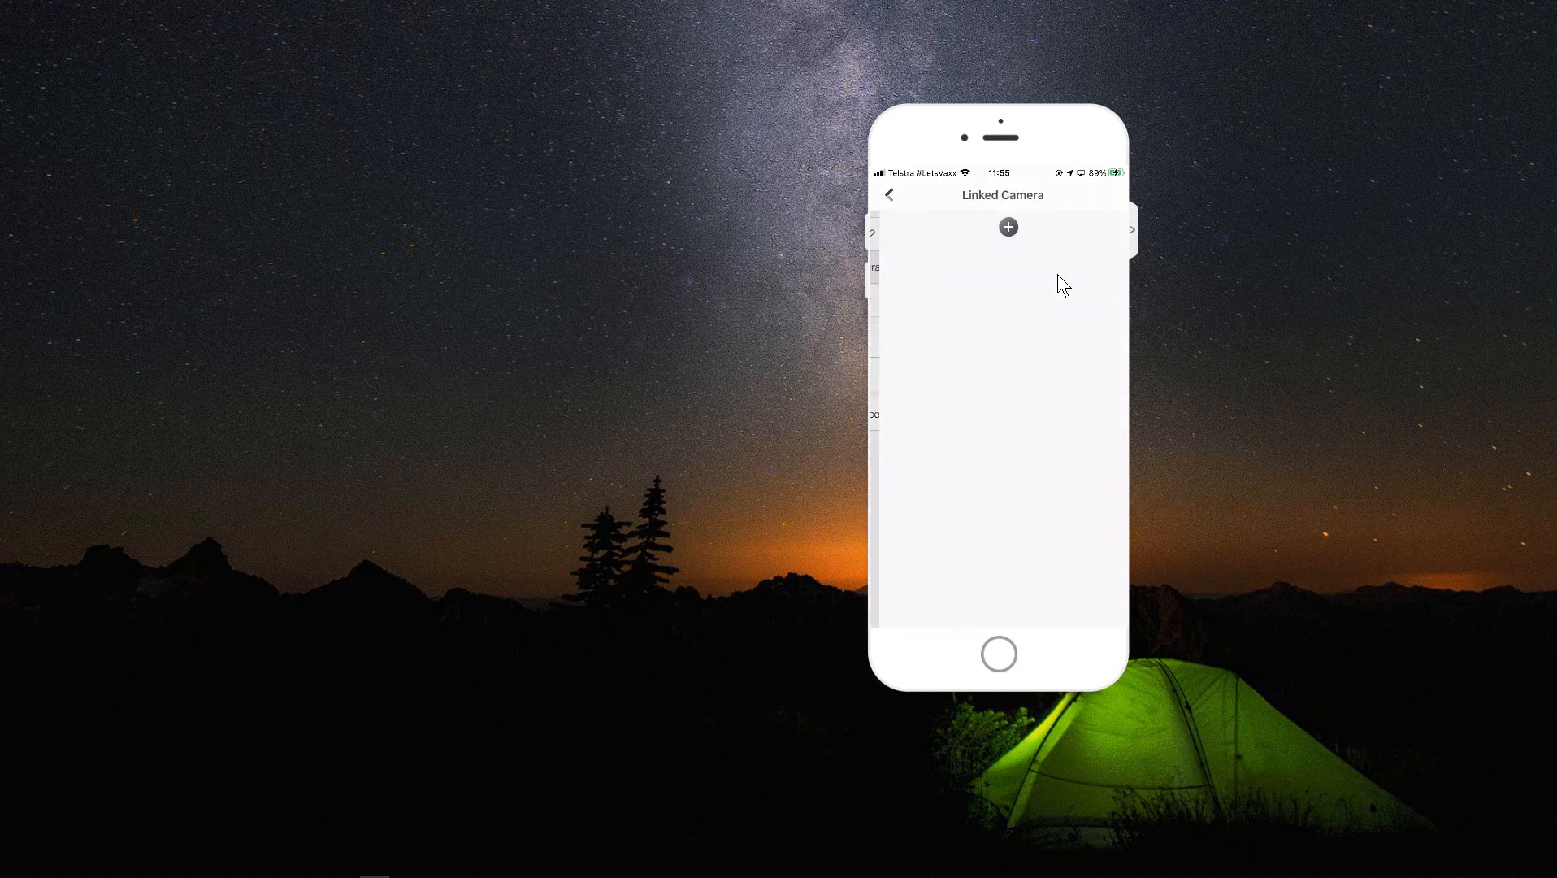
left_click(999, 230)
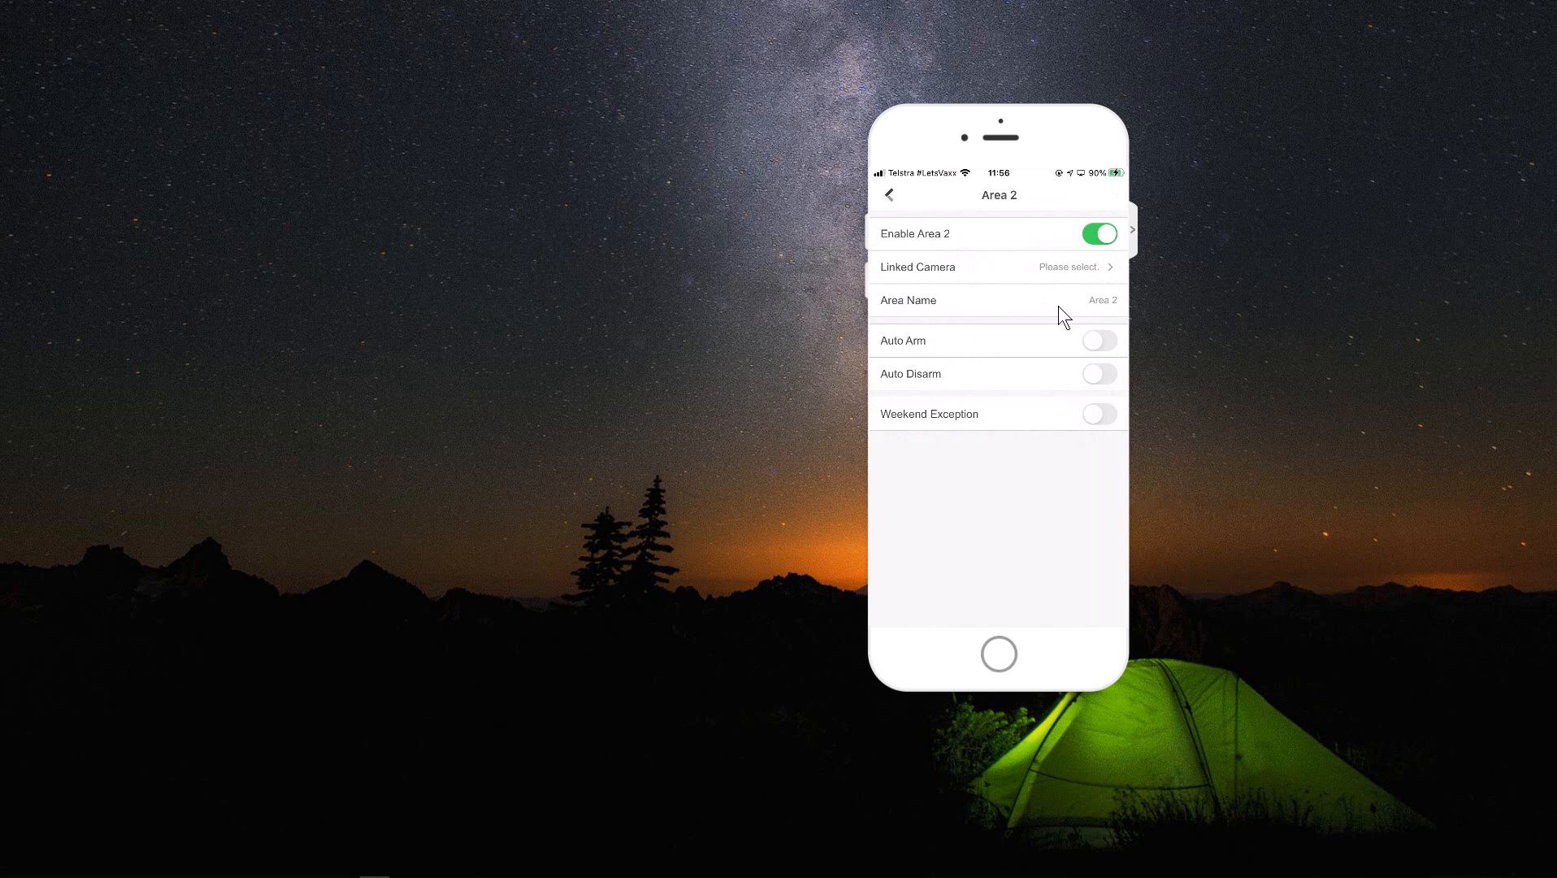
- Rename Area 2 to 'Garage'
left_click(1091, 303)
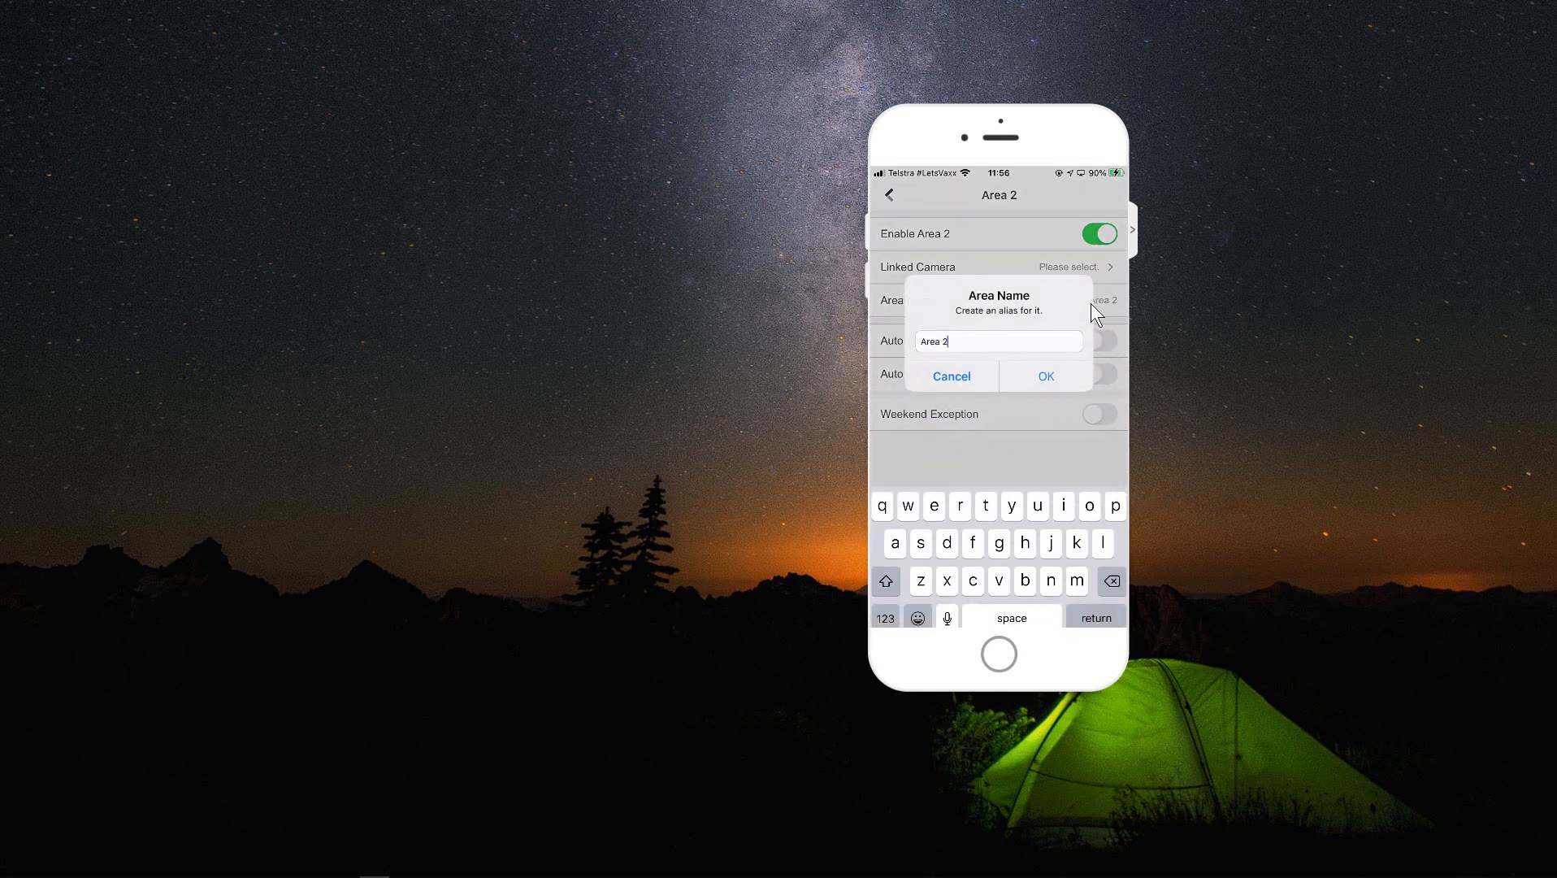
key("BackSpace")
key("BackSpace")
key("BackSpace")
key("BackSpace")
key("BackSpace")
key("BackSpace")
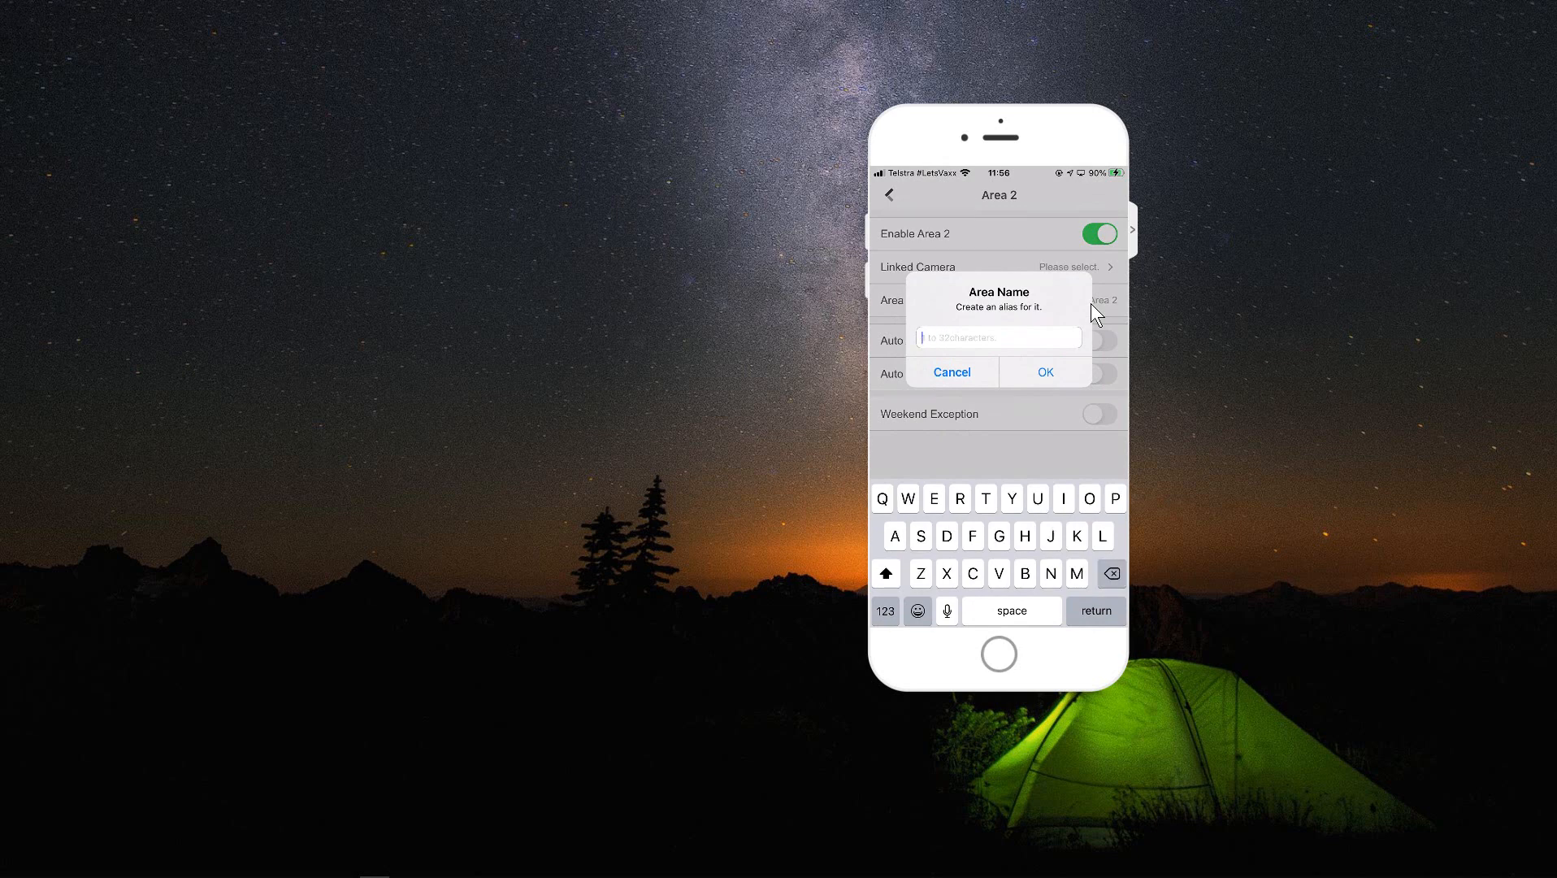
type("G")
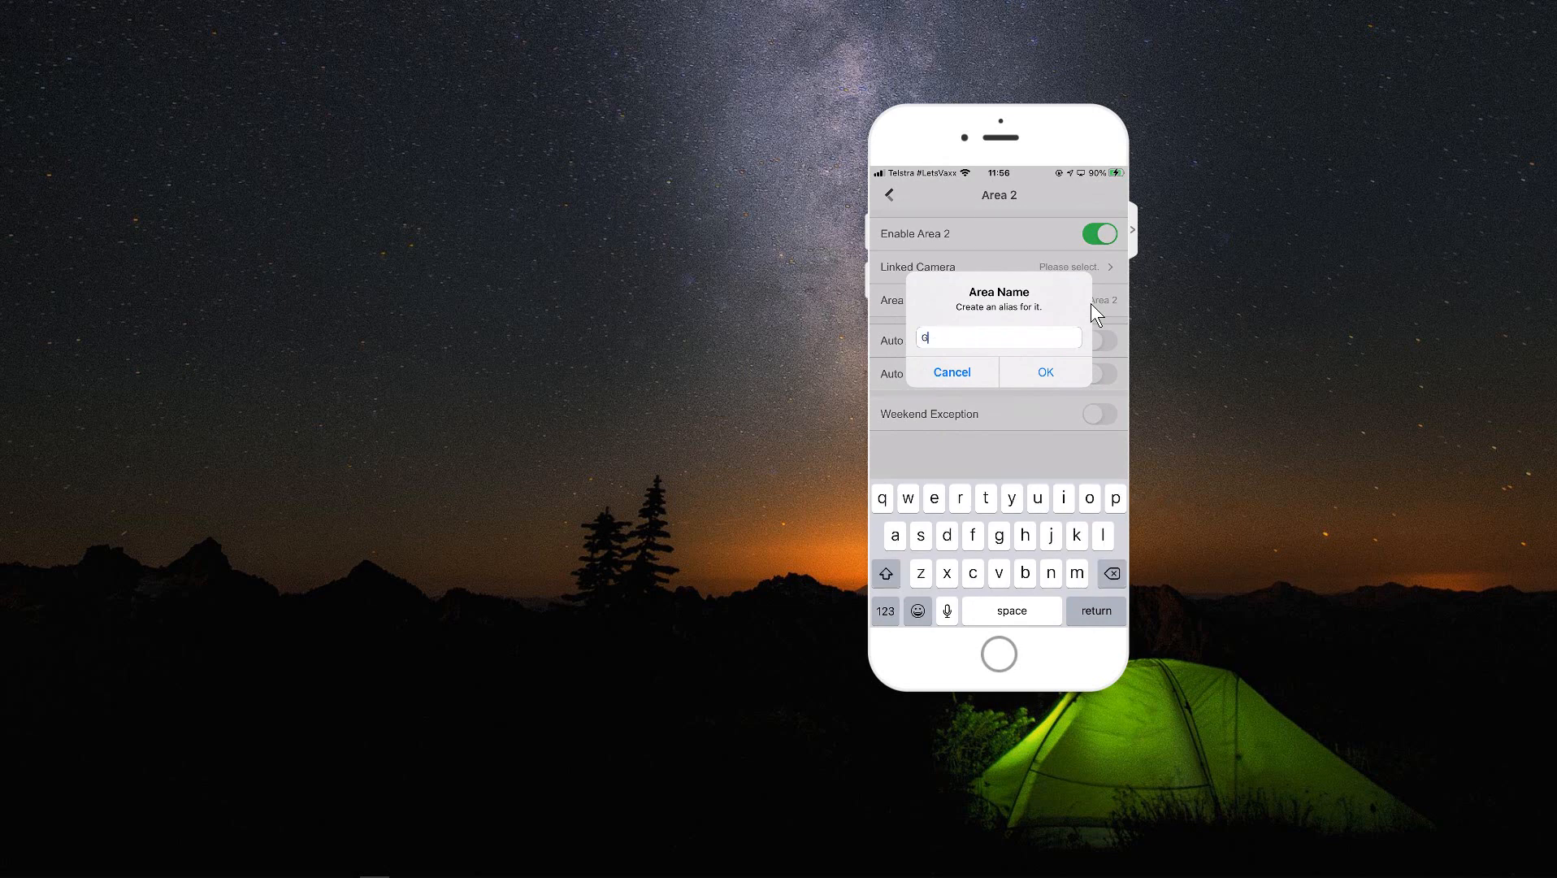
type("arage")
key("Return")
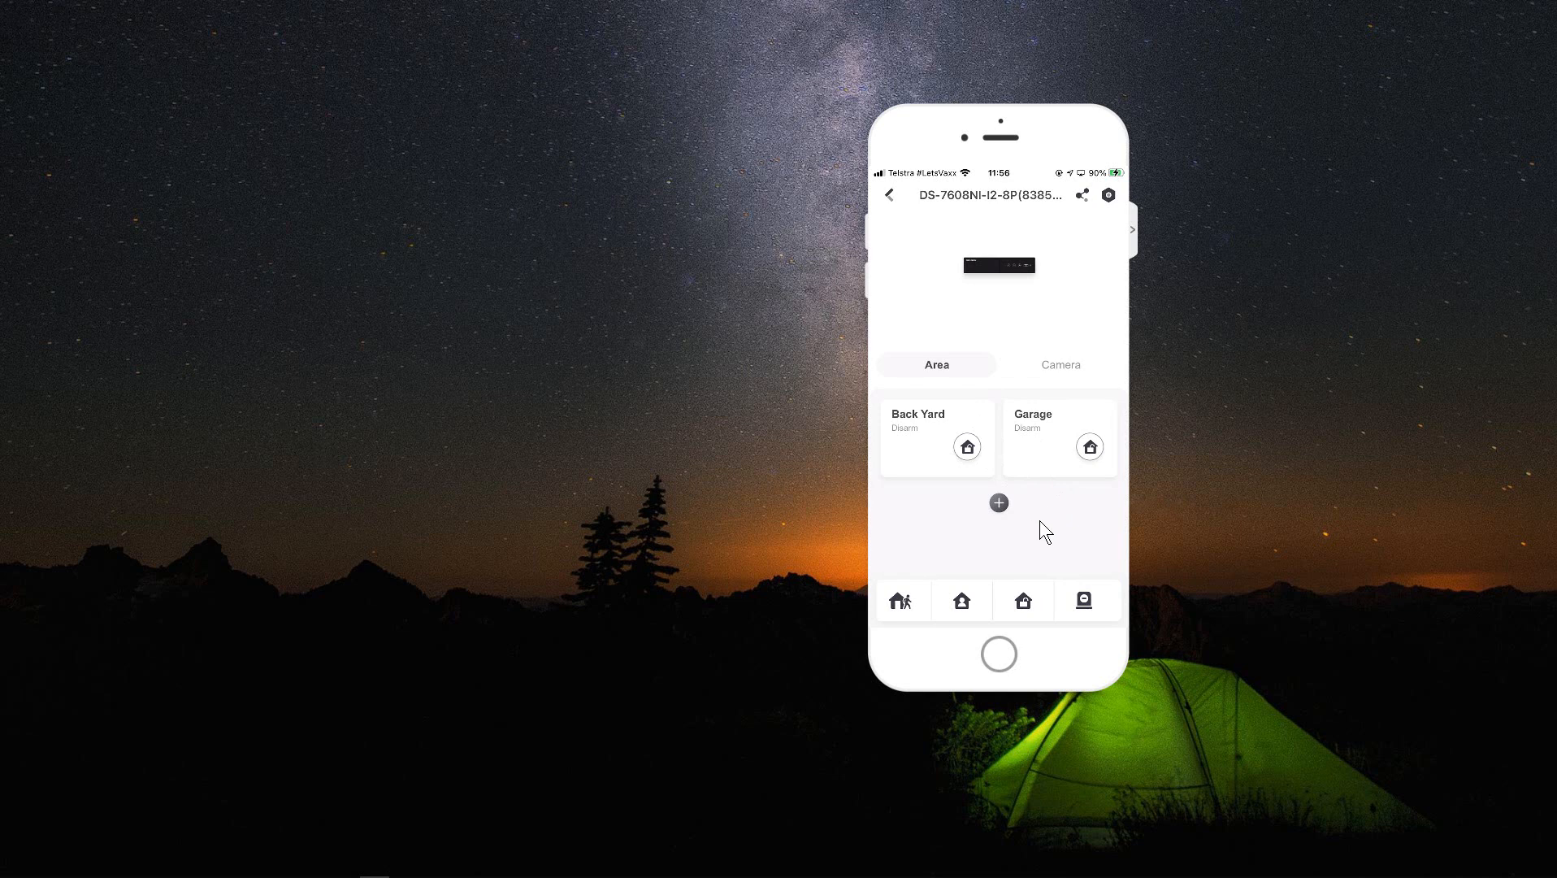
- Arm Back Yard in away mode, disarm it, try the bottom arm buttons, then return to the device list
left_click(967, 447)
left_click(1018, 600)
left_click(1023, 600)
left_click(898, 603)
left_click(889, 199)
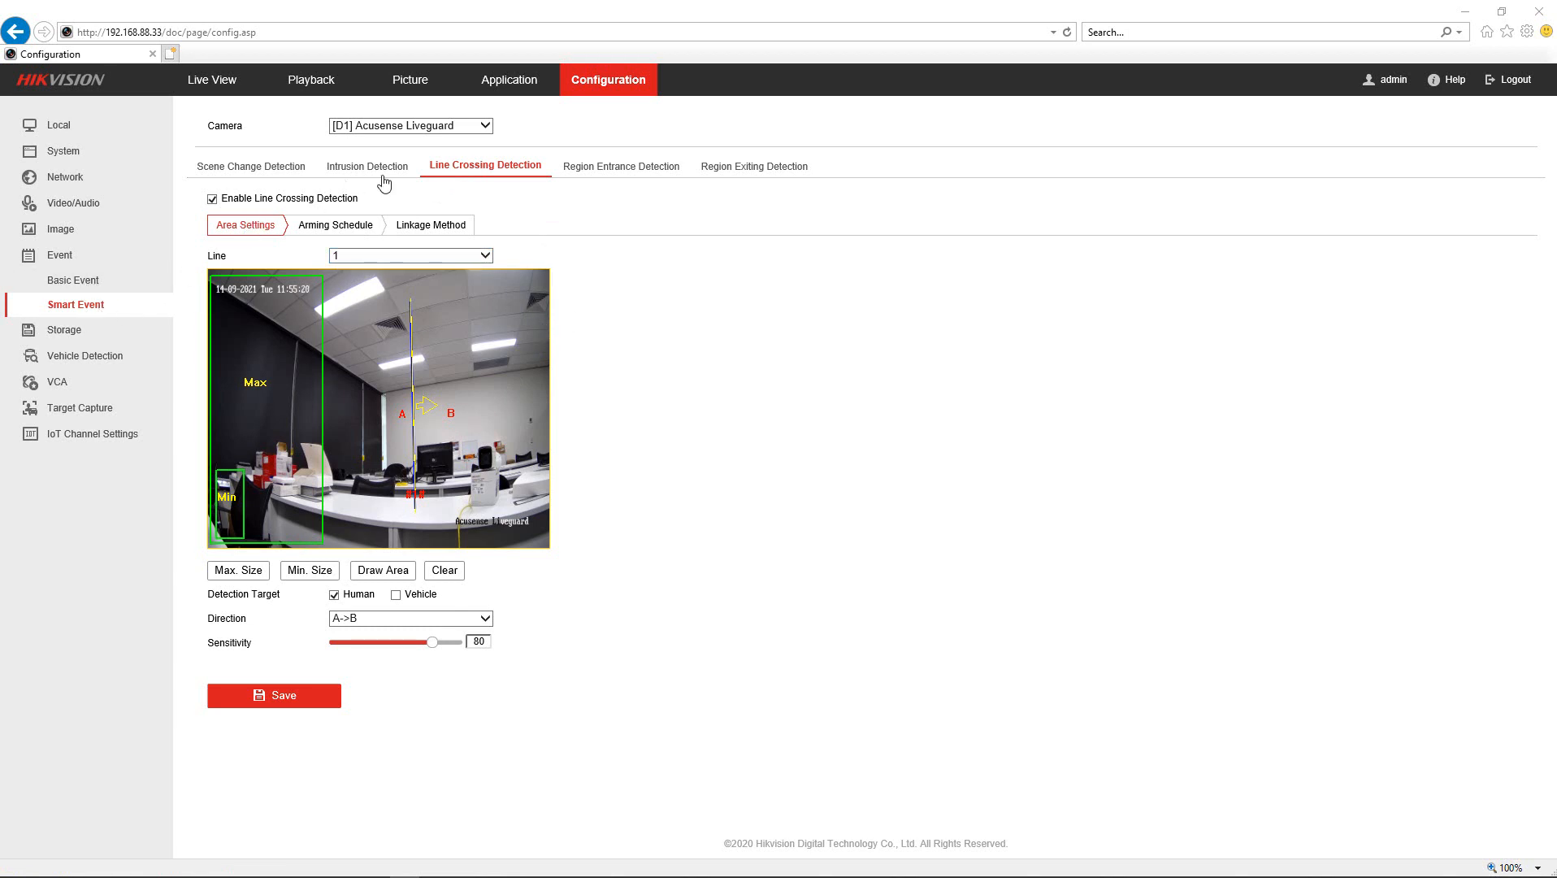
- Check camera D1's Record Schedule: enabled, with Event recording every day from 0 to 24
left_click(74, 280)
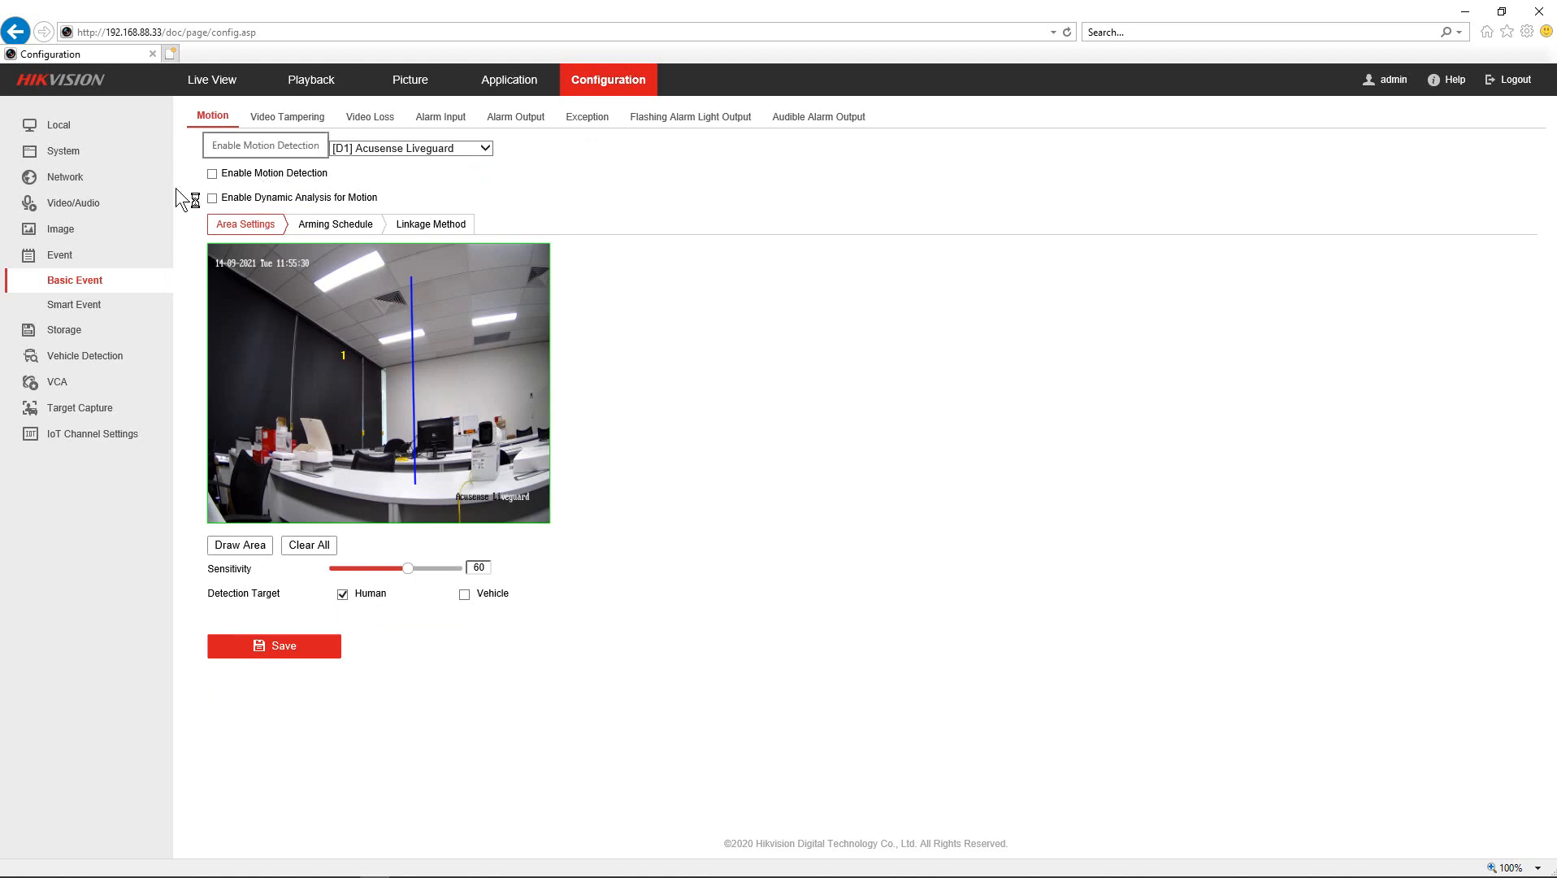
left_click(66, 332)
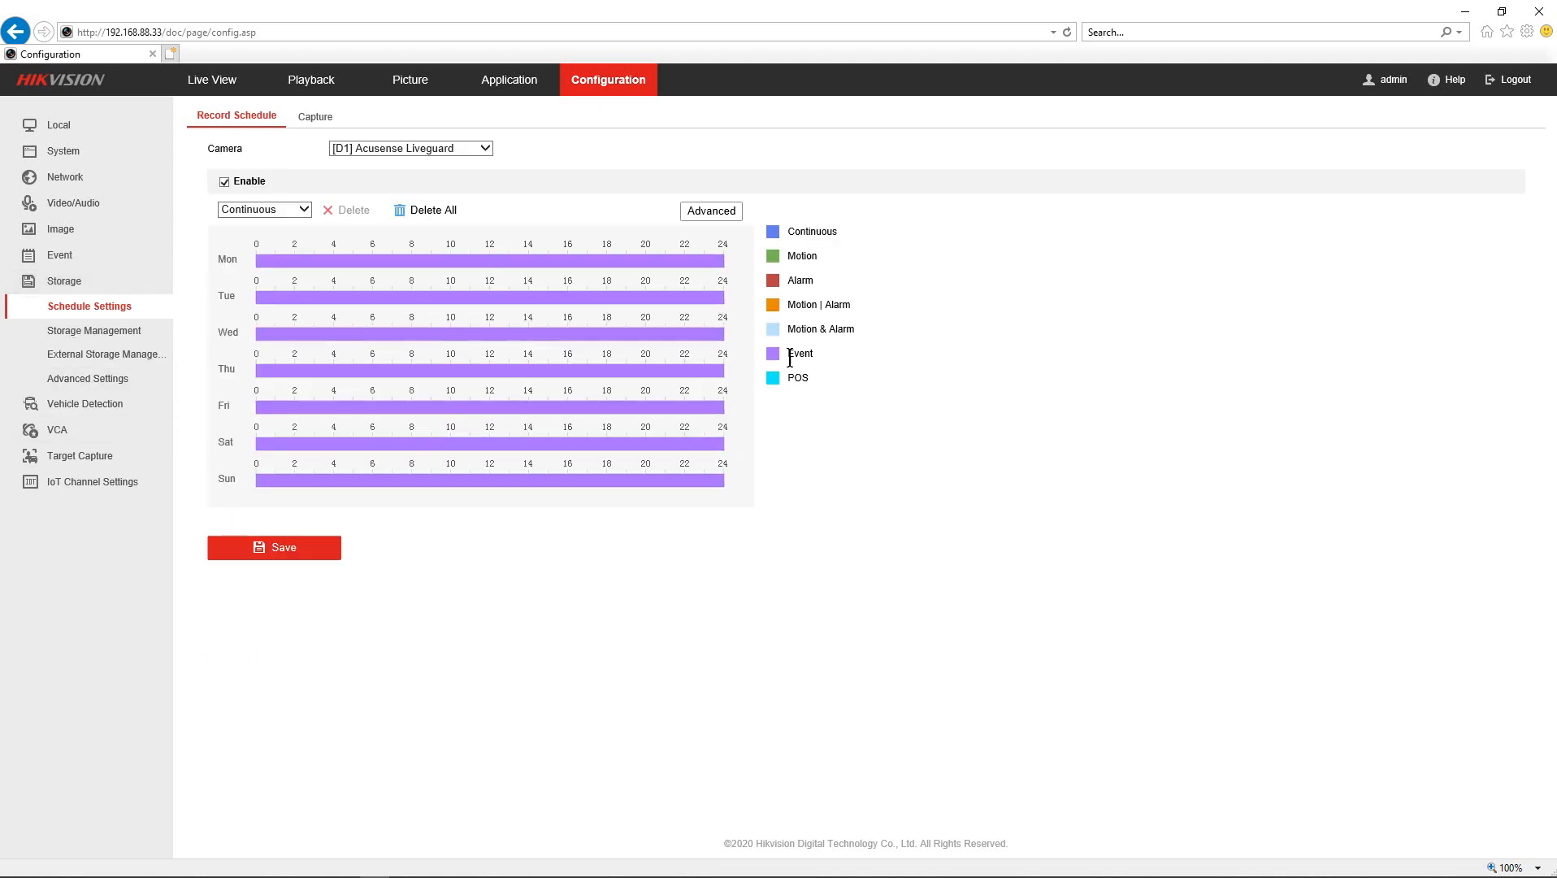
mouse_move(700, 357)
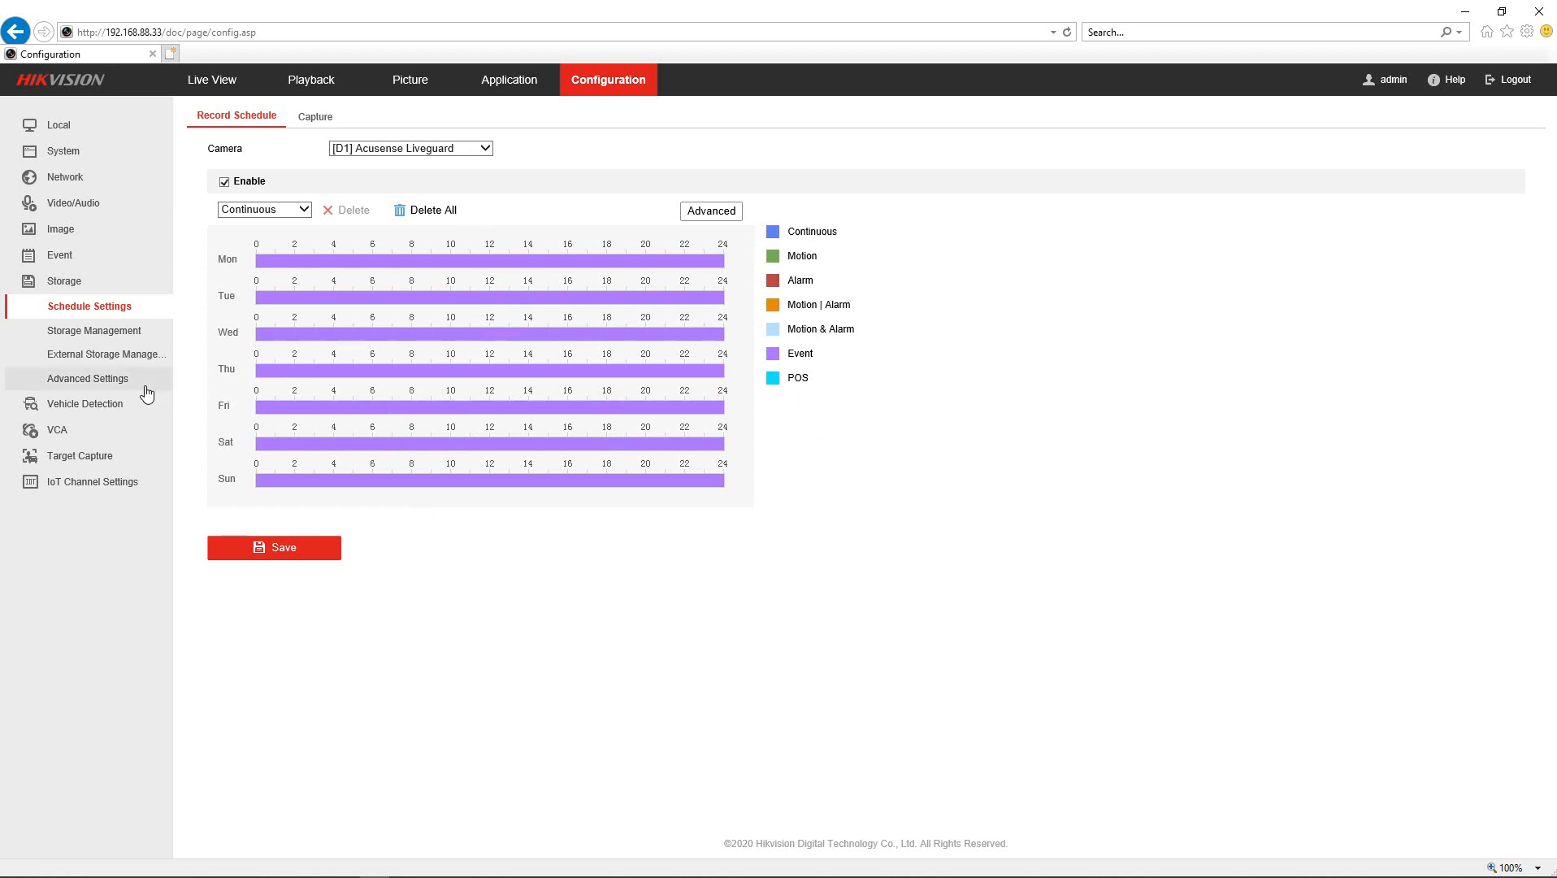
left_click(59, 262)
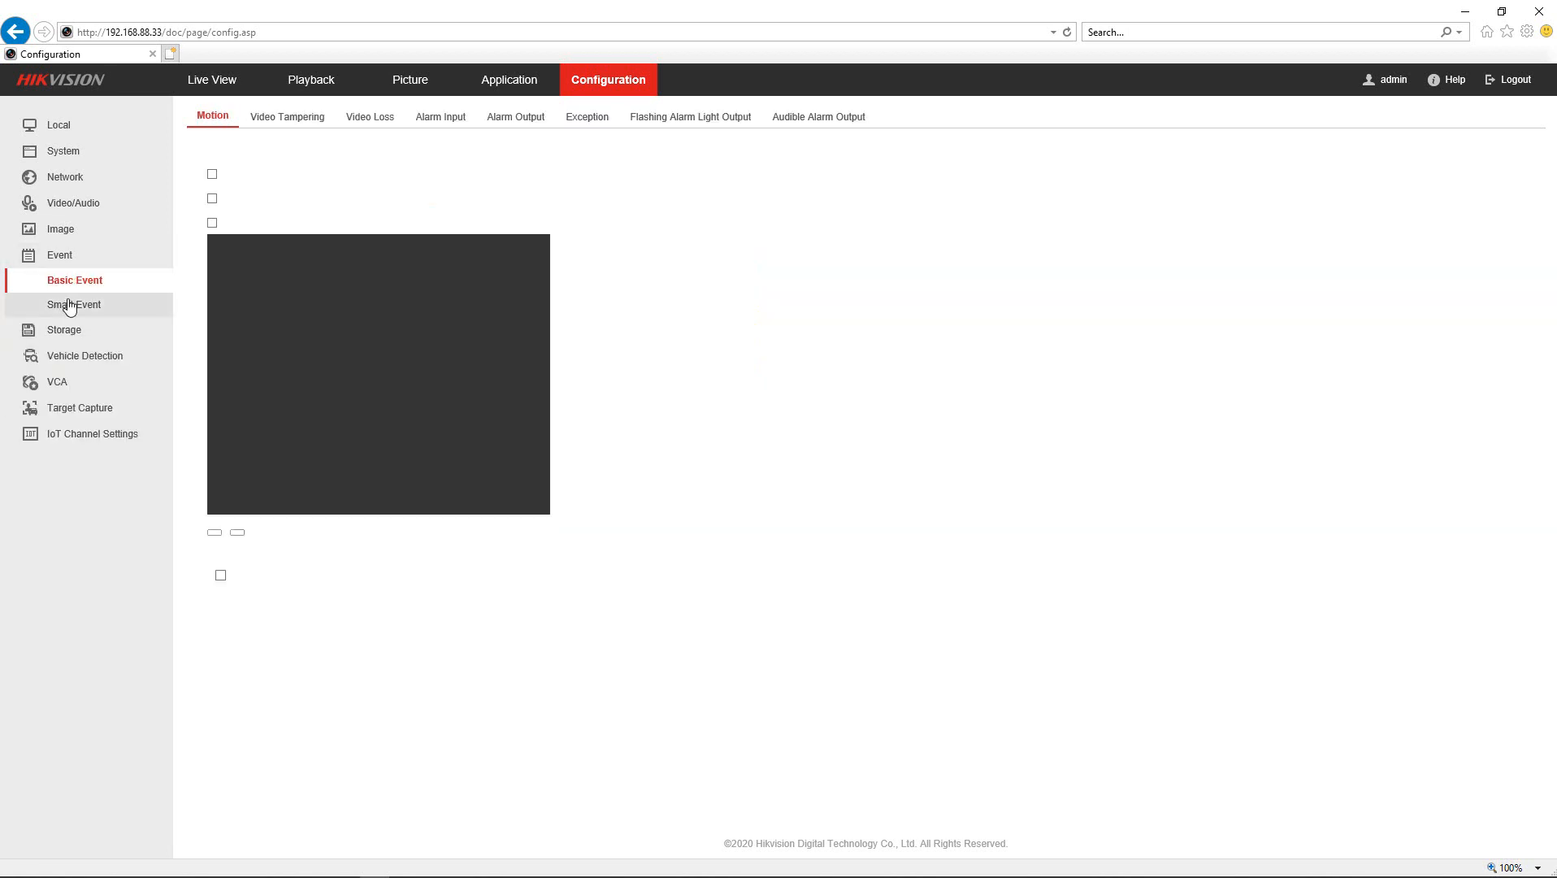
left_click(67, 330)
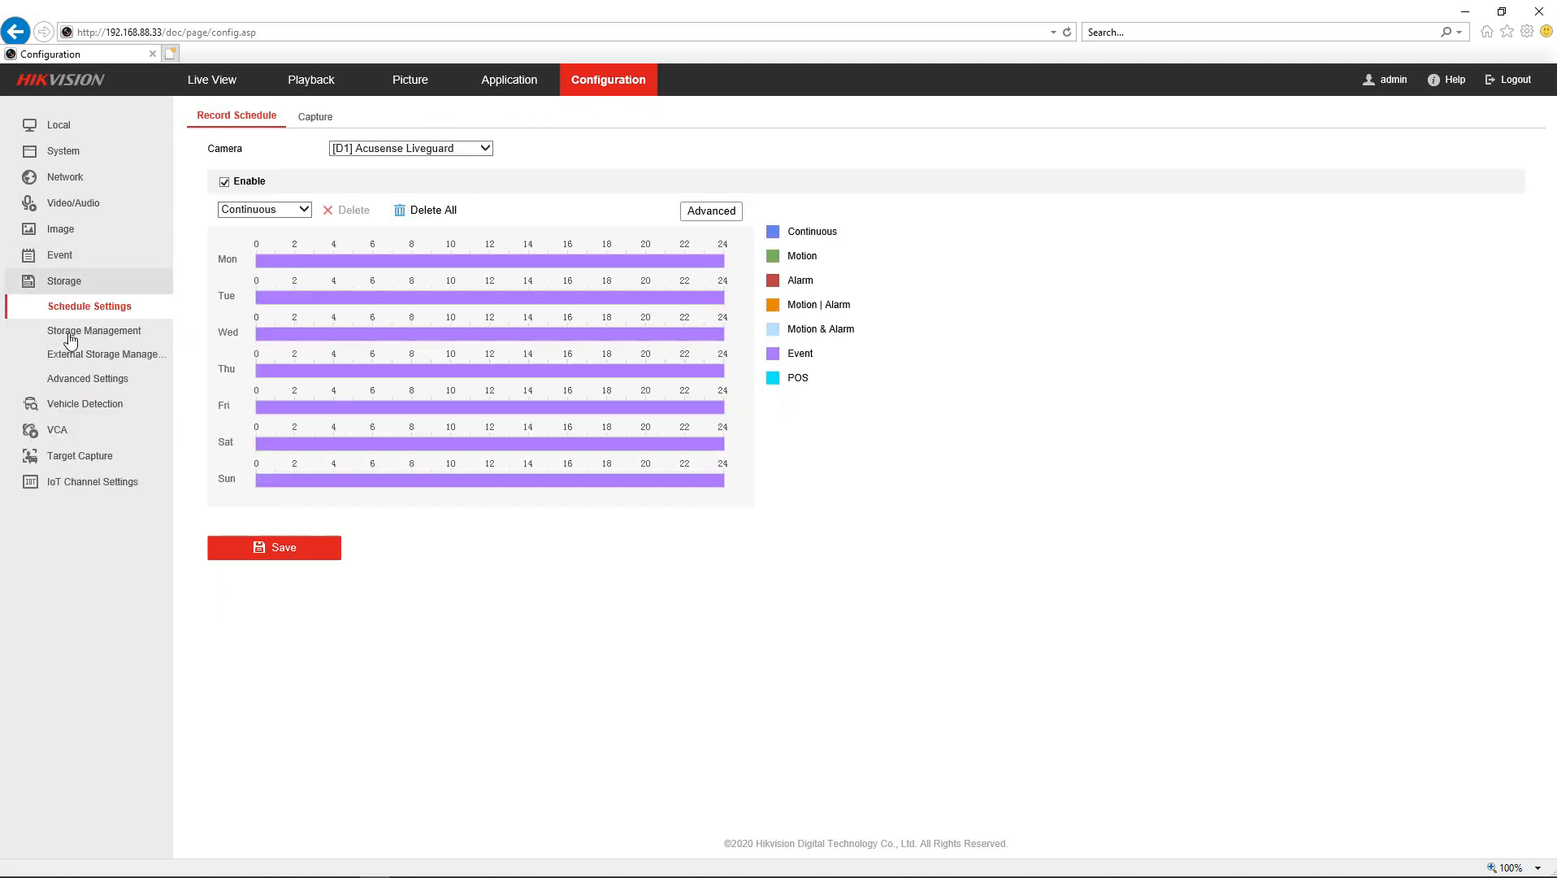